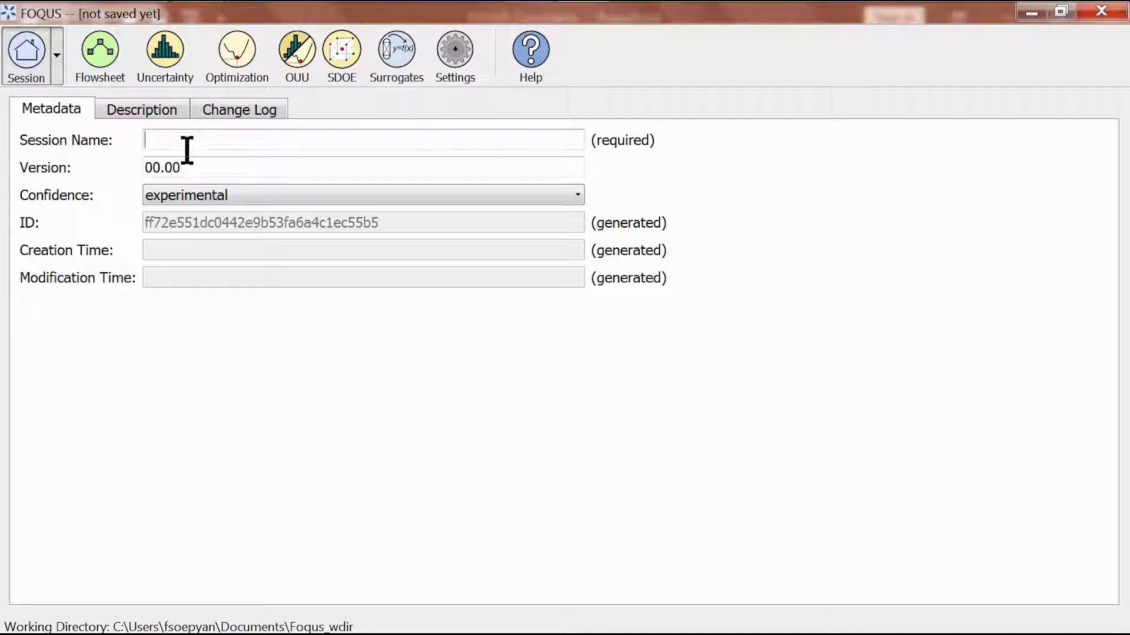
# - Name the session usage_example and save it as a FOQUS file on the Desktop
pyautogui.write('usa')
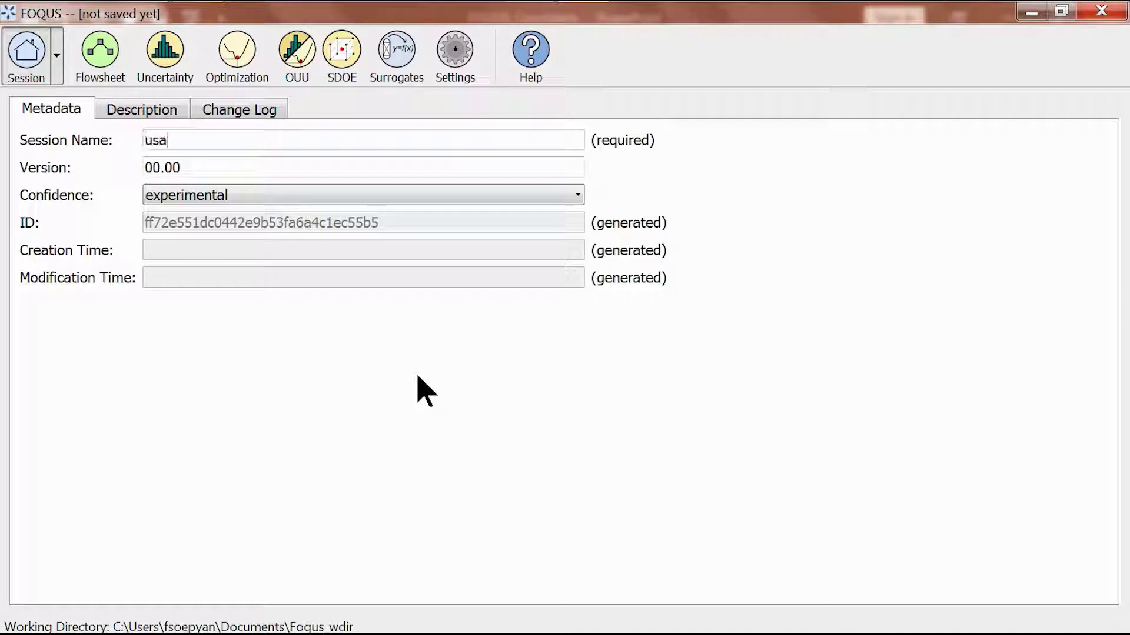
pyautogui.write('ge_example')
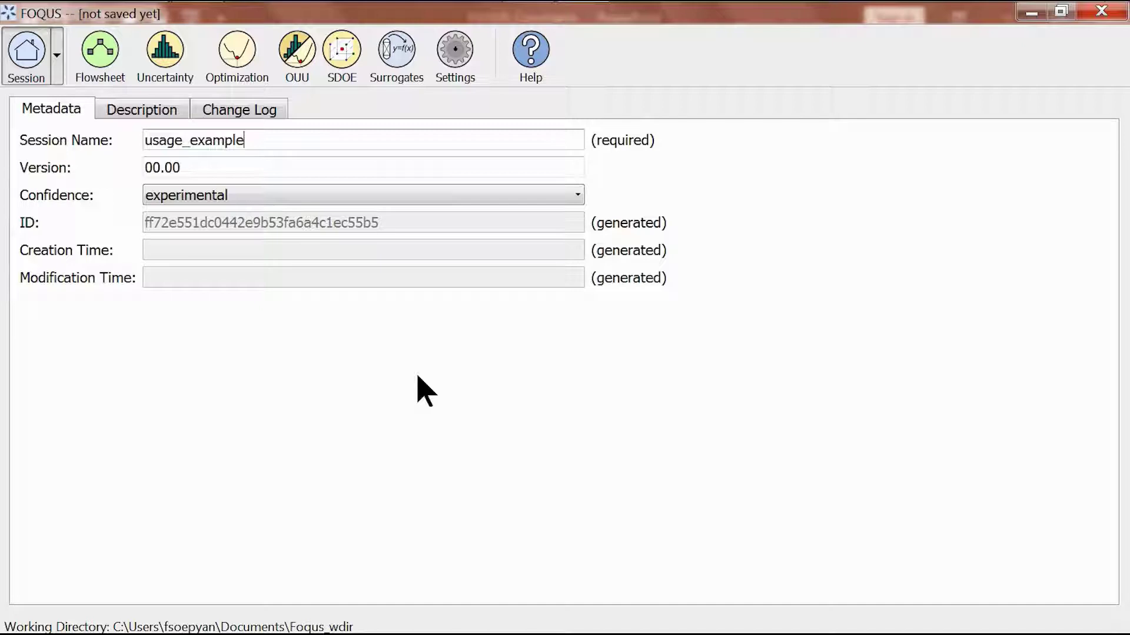
pyautogui.hotkey('ctrl', 's')
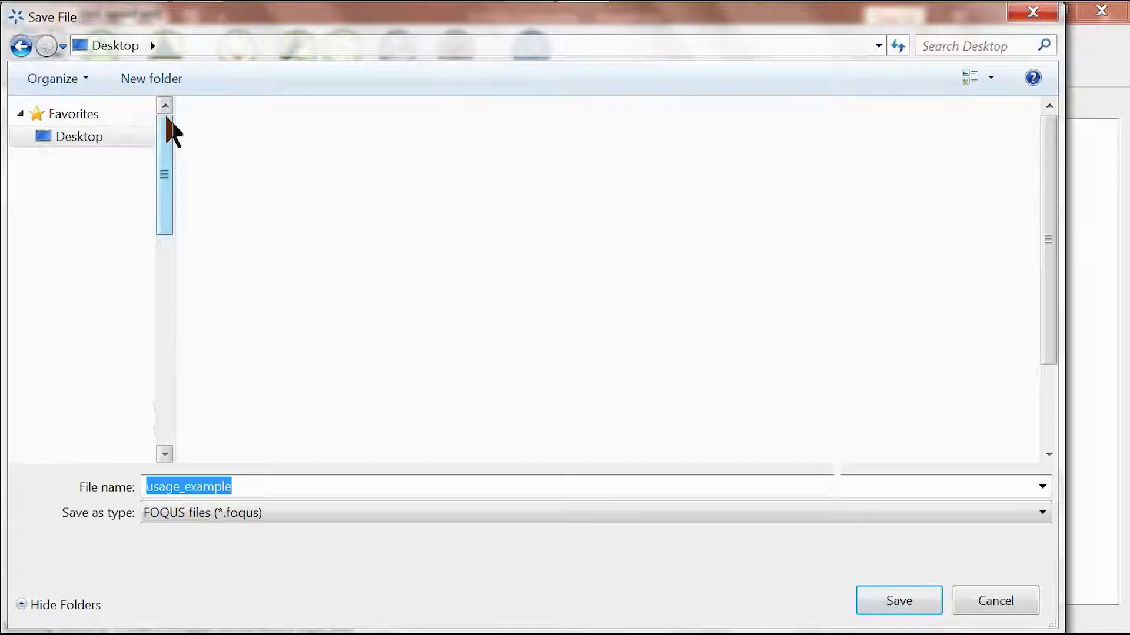
pyautogui.press('Return')
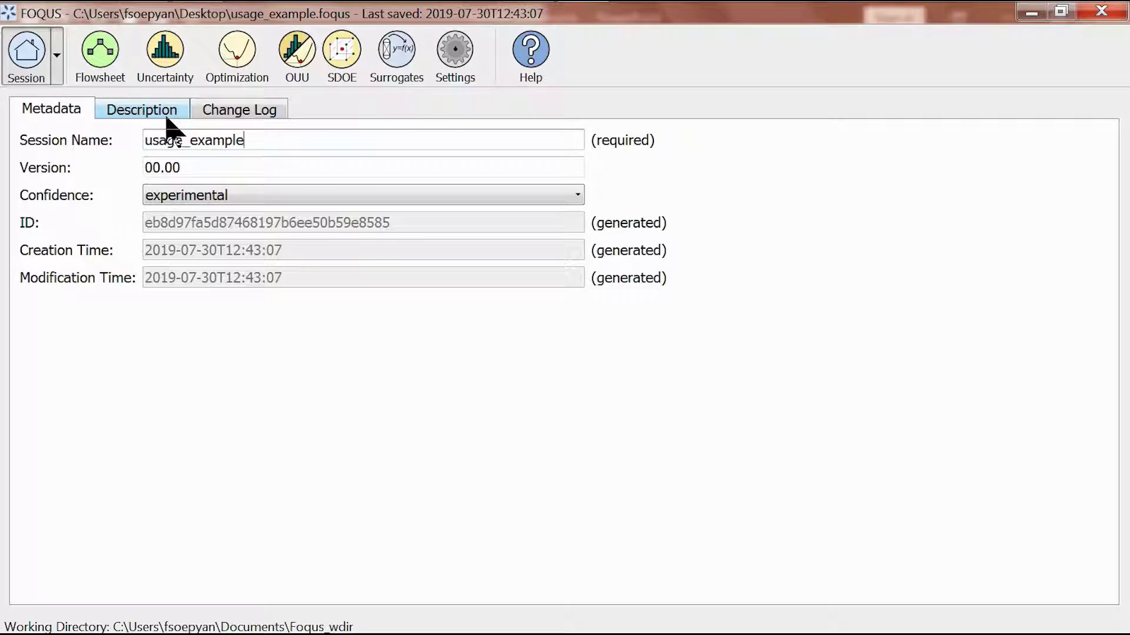
# - Add a node named my_node to the flowsheet and return to selection mode
pyautogui.click(91, 65)
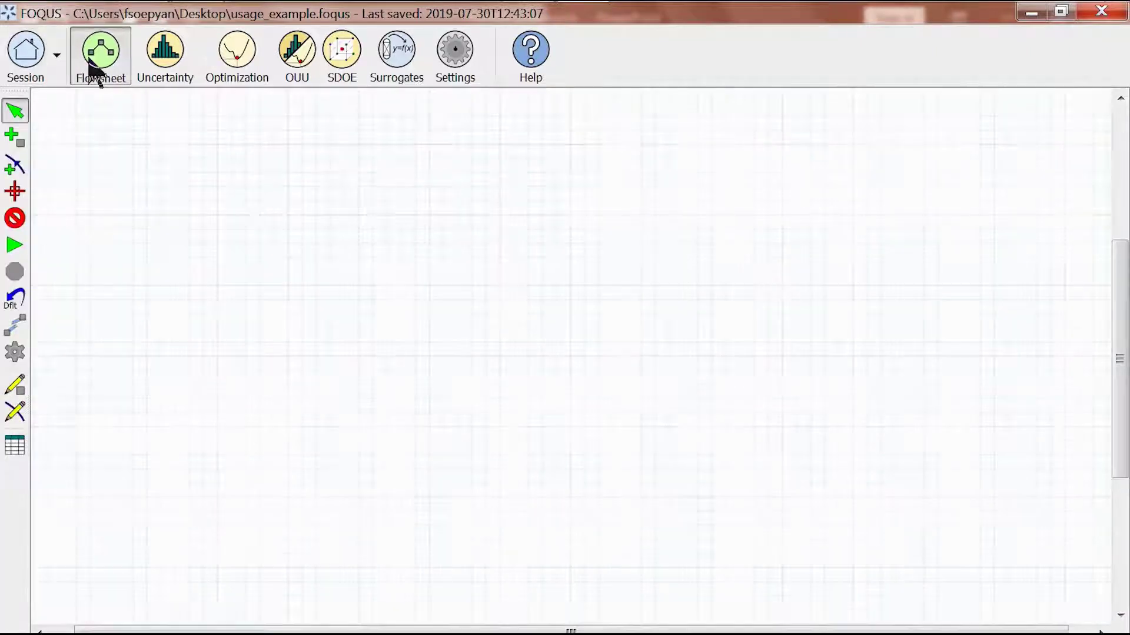
pyautogui.click(25, 141)
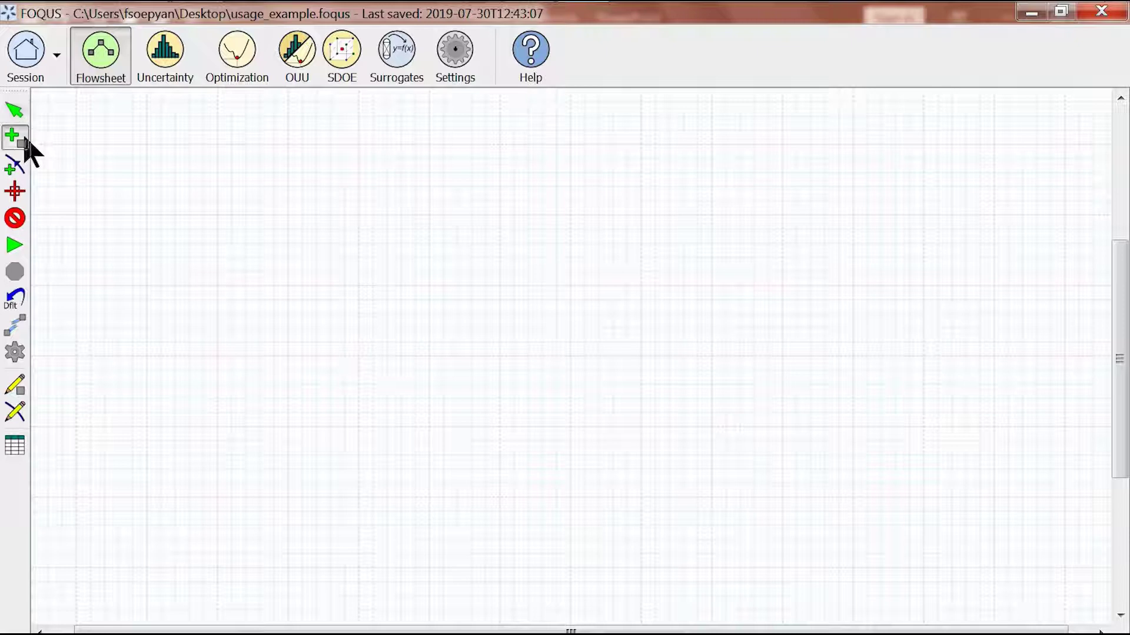
pyautogui.click(360, 286)
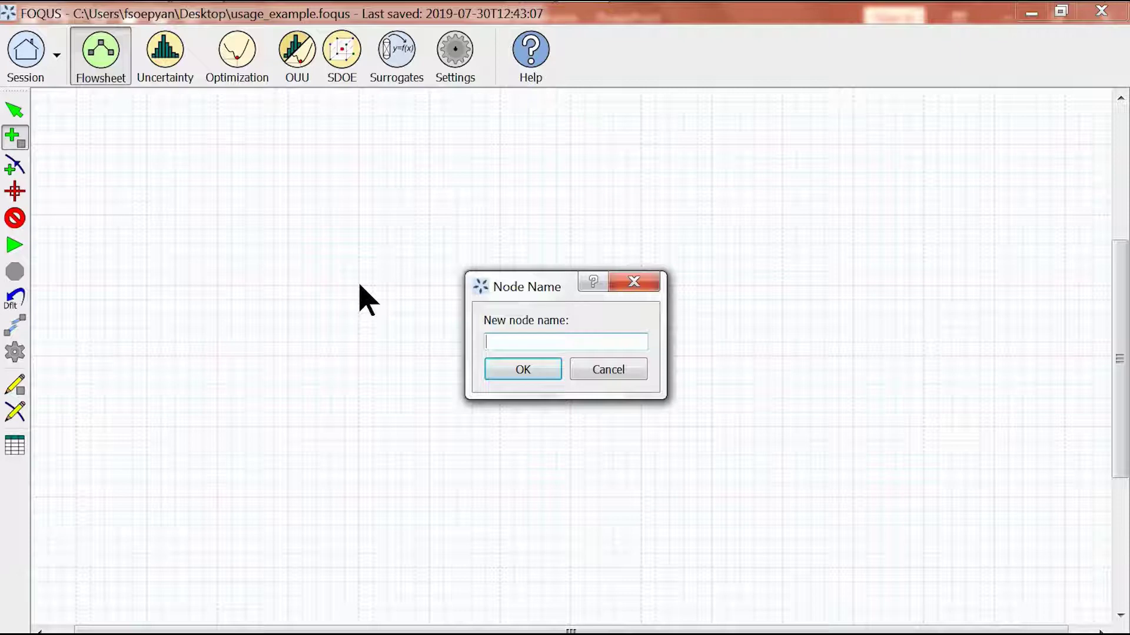
pyautogui.write('my_node')
pyautogui.press('Return')
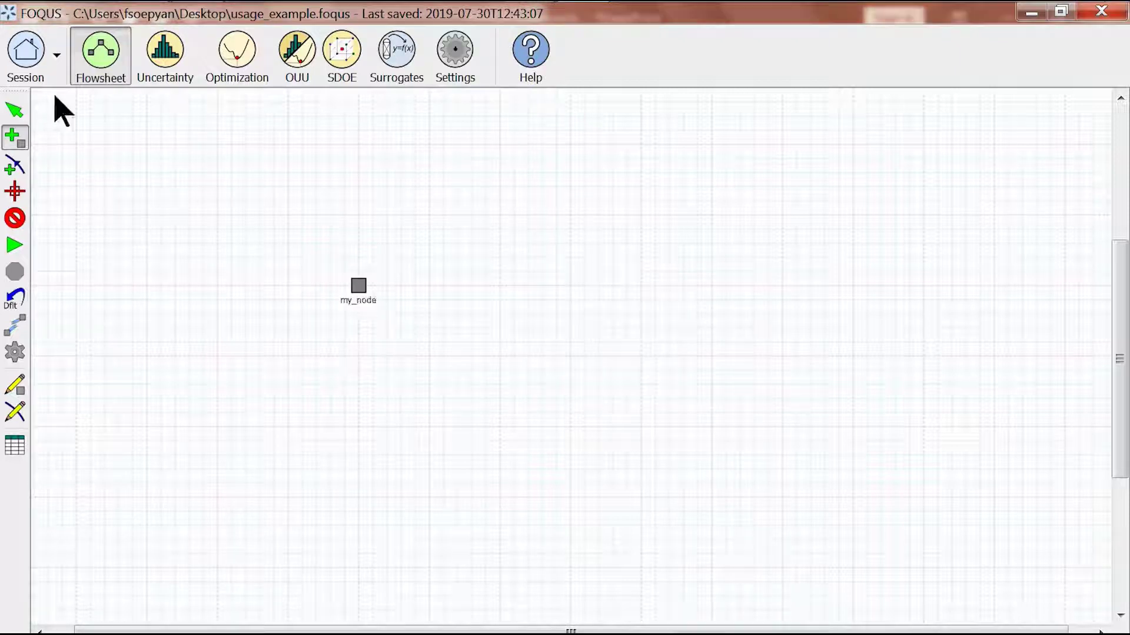
pyautogui.click(22, 109)
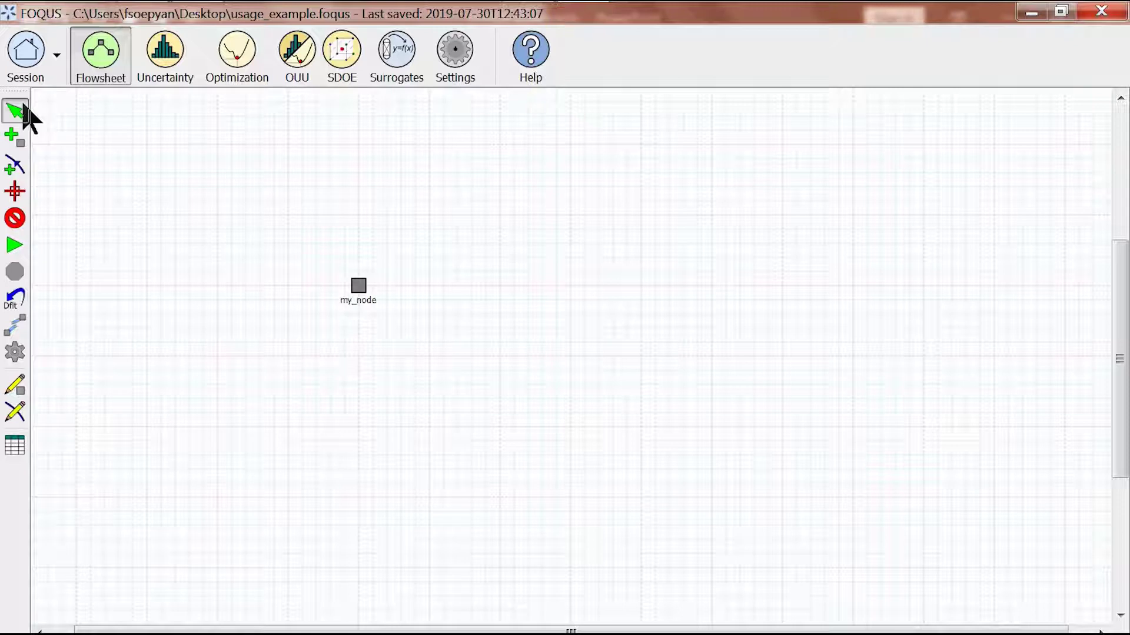
# - Open my_node for editing and add the input variables a and b
pyautogui.click(17, 383)
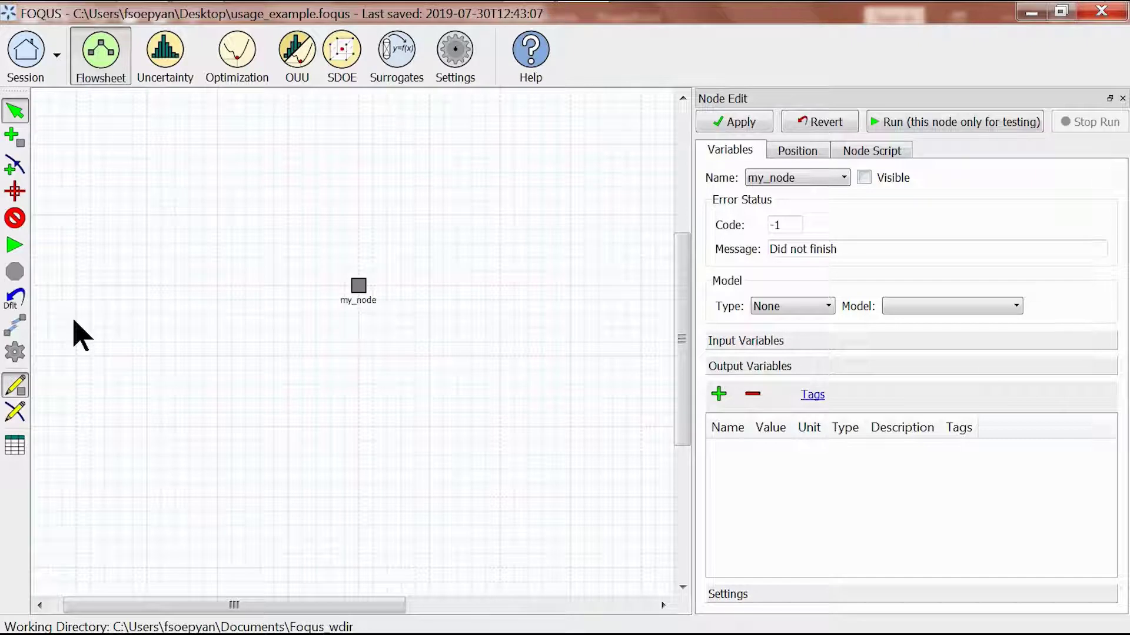
pyautogui.click(731, 344)
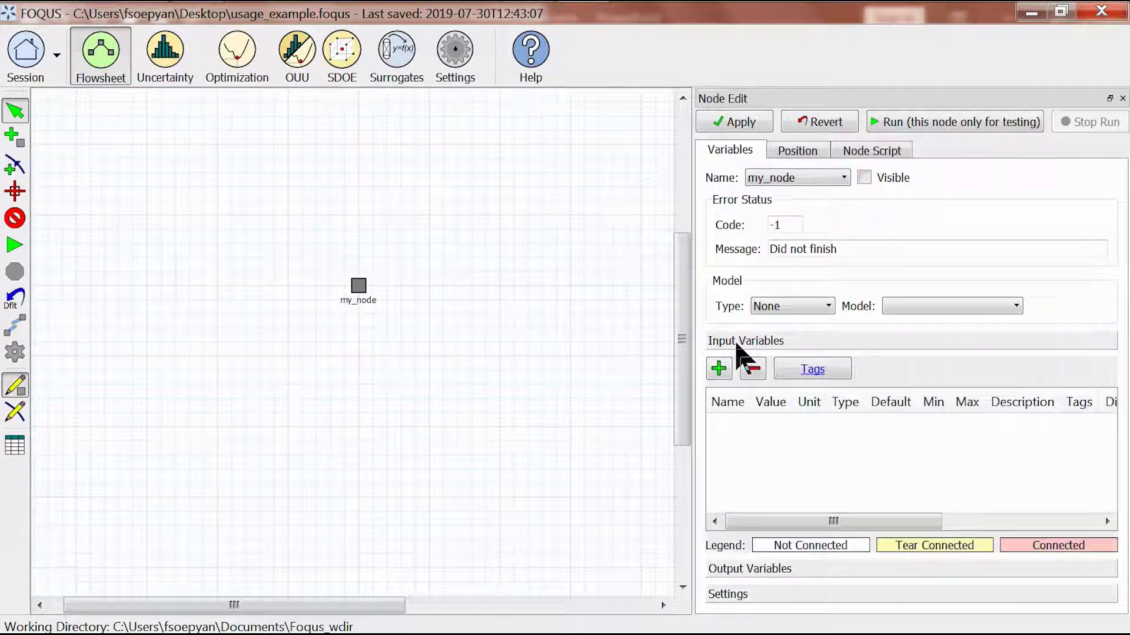
pyautogui.click(719, 369)
pyautogui.write('a')
pyautogui.press('Return')
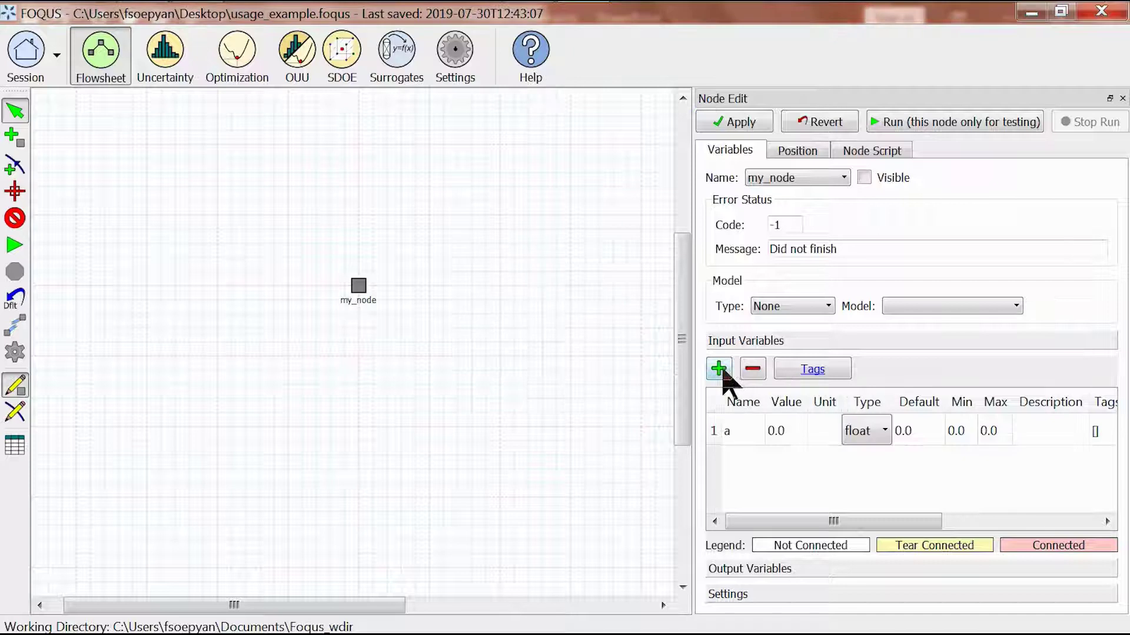
pyautogui.click(724, 377)
pyautogui.write('b')
pyautogui.press('Return')
# - Add two more input variables, x and y, to my_node
pyautogui.click(723, 378)
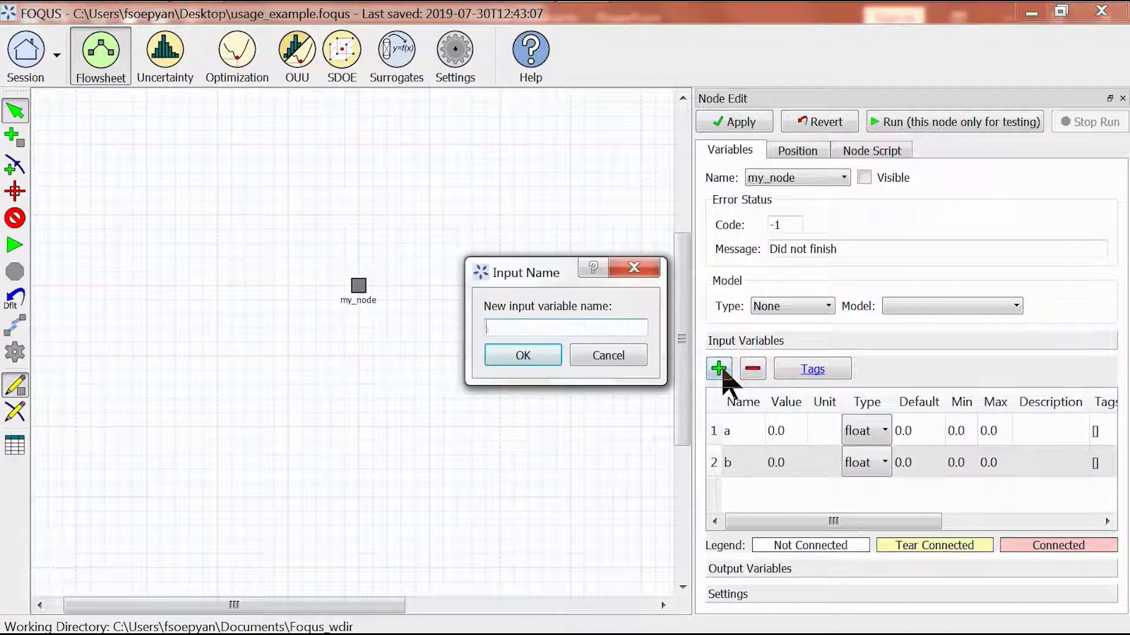
pyautogui.write('x')
pyautogui.press('Return')
pyautogui.click(723, 377)
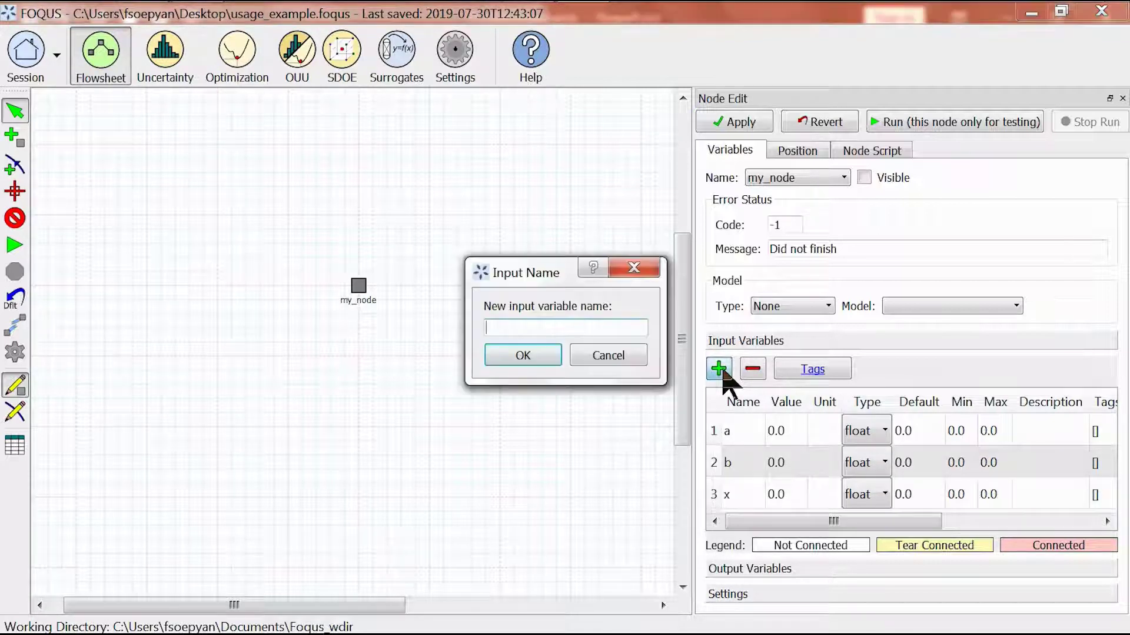
pyautogui.write('y')
pyautogui.press('Return')
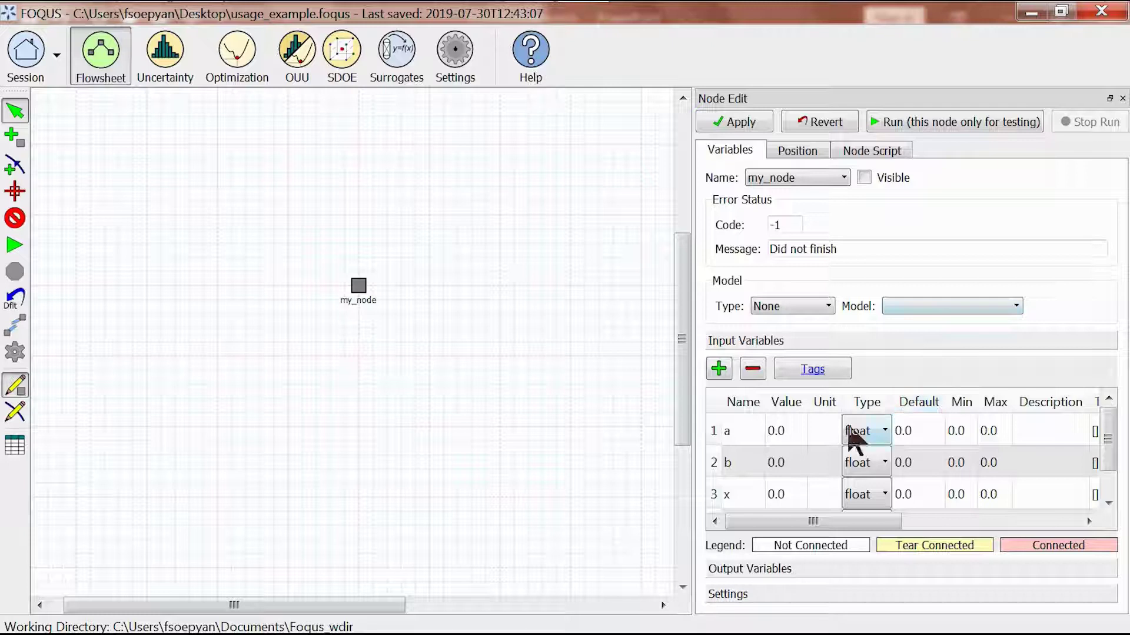
# - Set the input defaults to 5 for a, -2 for b, 3 for x and 4 for y
pyautogui.click(853, 436)
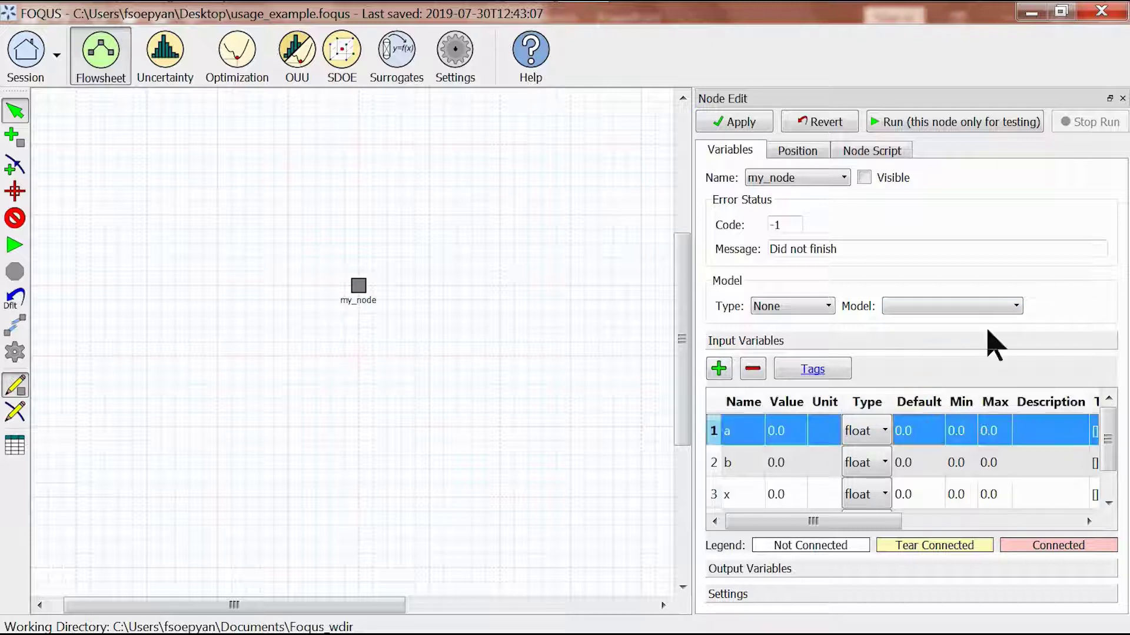
pyautogui.write('5')
pyautogui.press('Down')
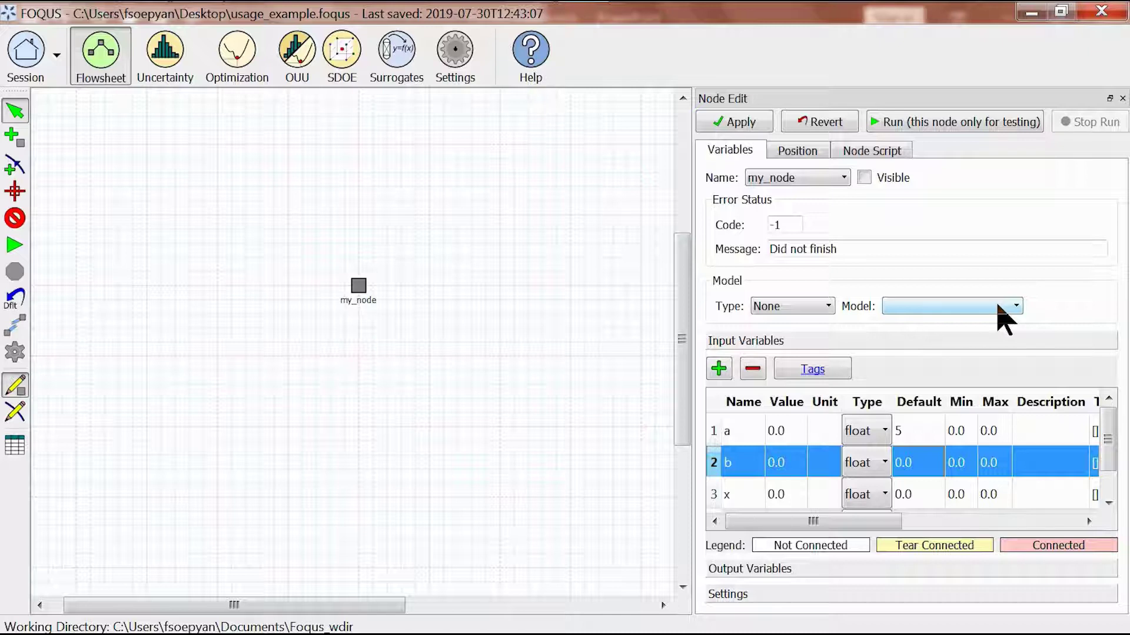
pyautogui.write('-2')
pyautogui.press('Down')
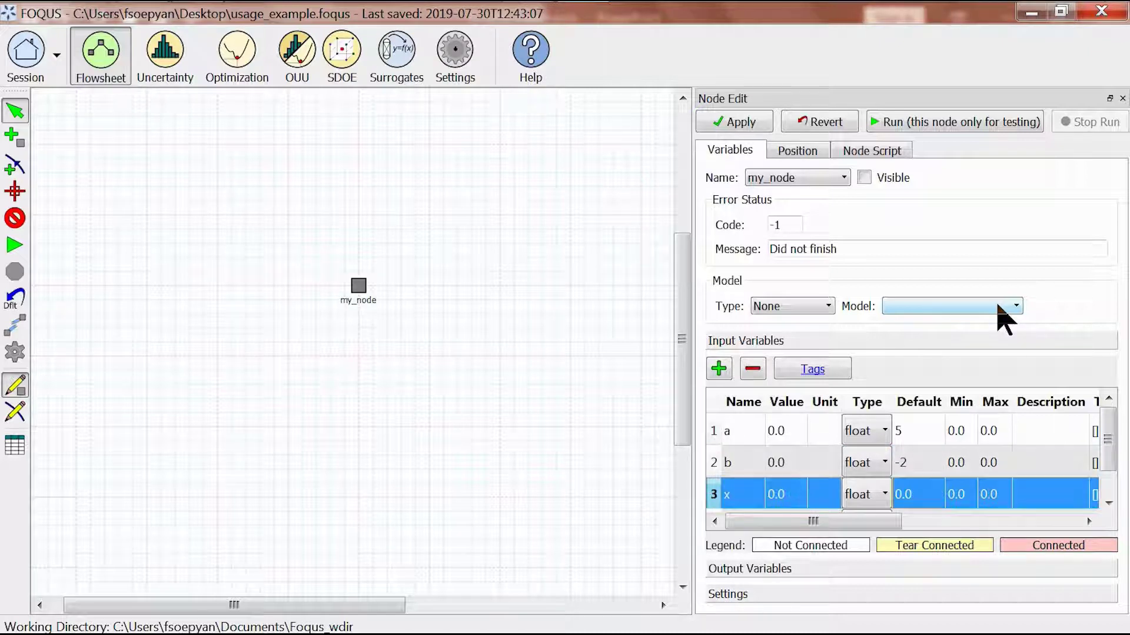
pyautogui.write('3')
pyautogui.press('Down')
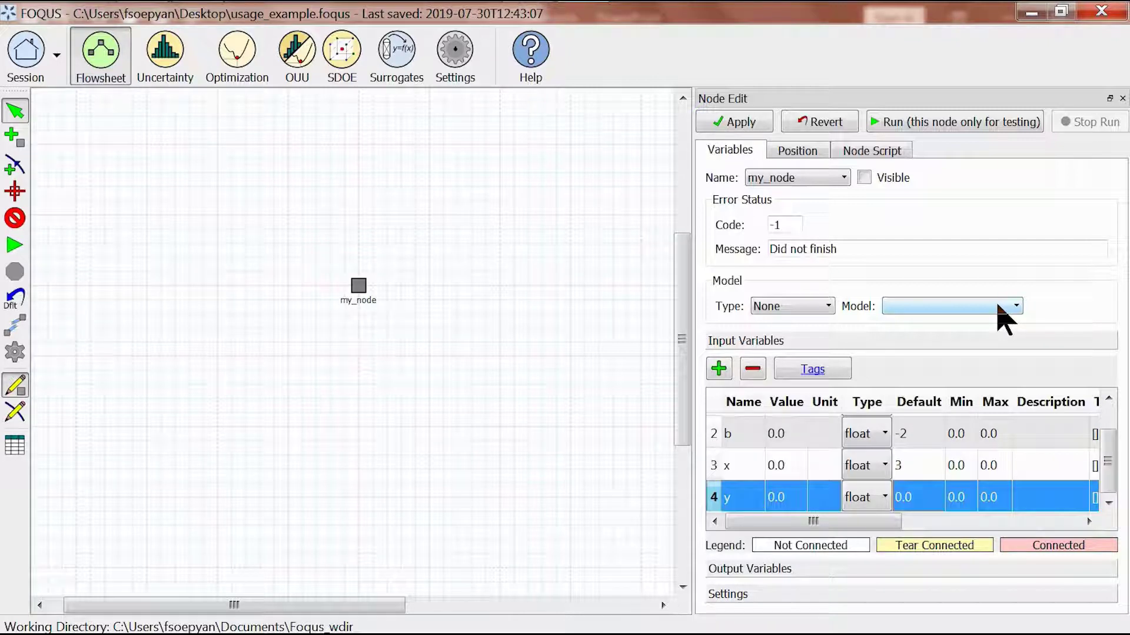
pyautogui.press('Up')
# - Set the minimum to -10 and the maximum to 10 for the input variables a and b
pyautogui.press('Up')
pyautogui.press('Up')
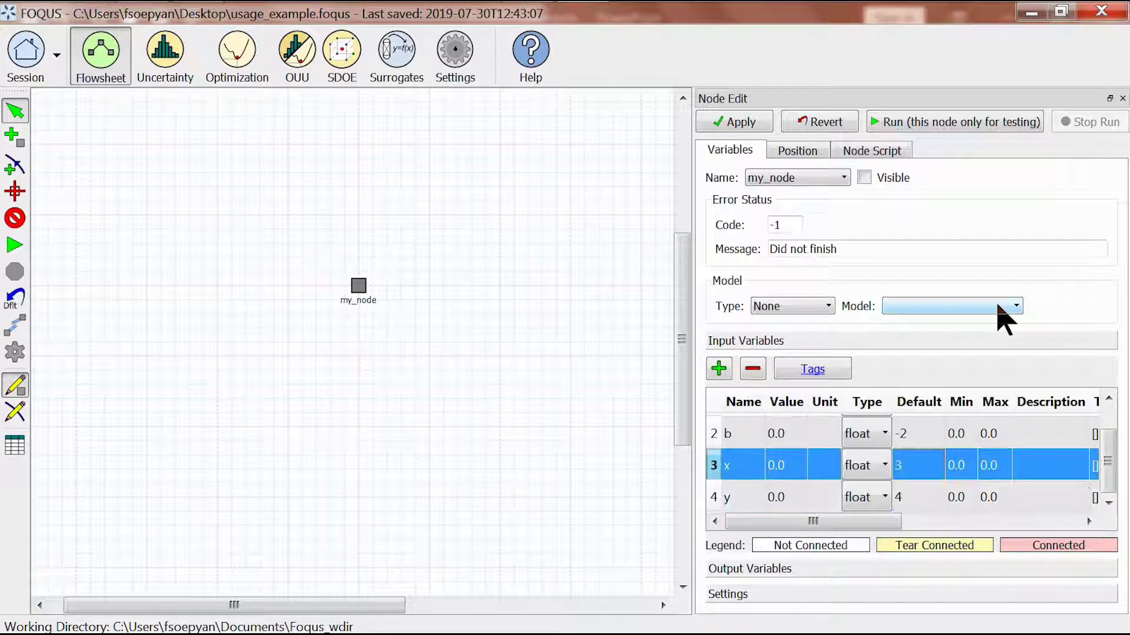
pyautogui.press('Tab')
pyautogui.write('-10')
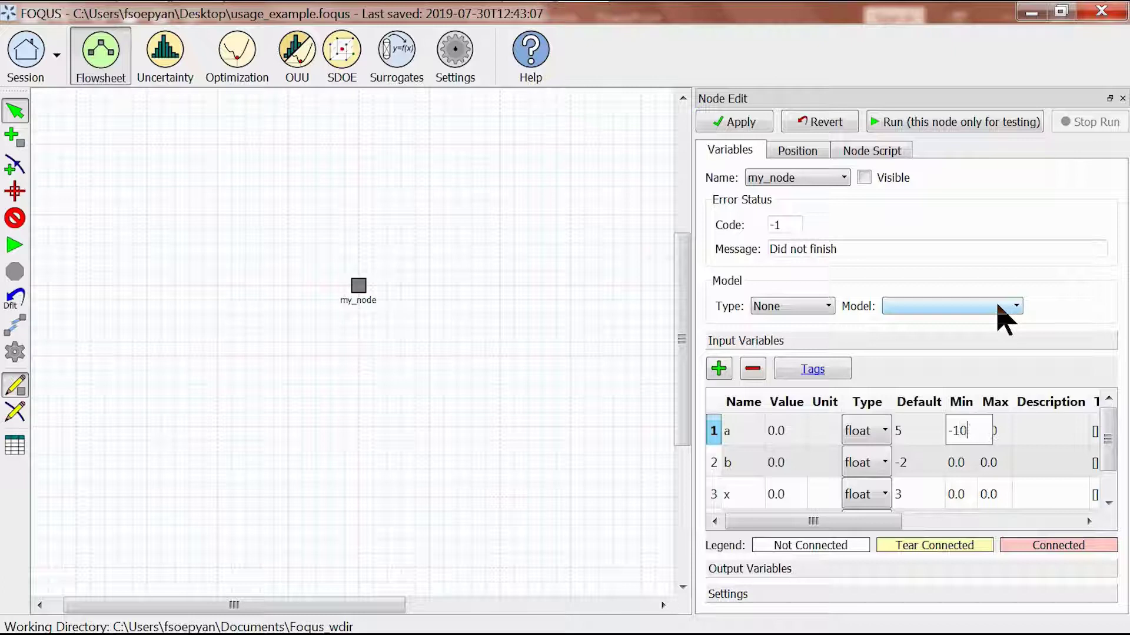
pyautogui.press('Tab')
pyautogui.write('10')
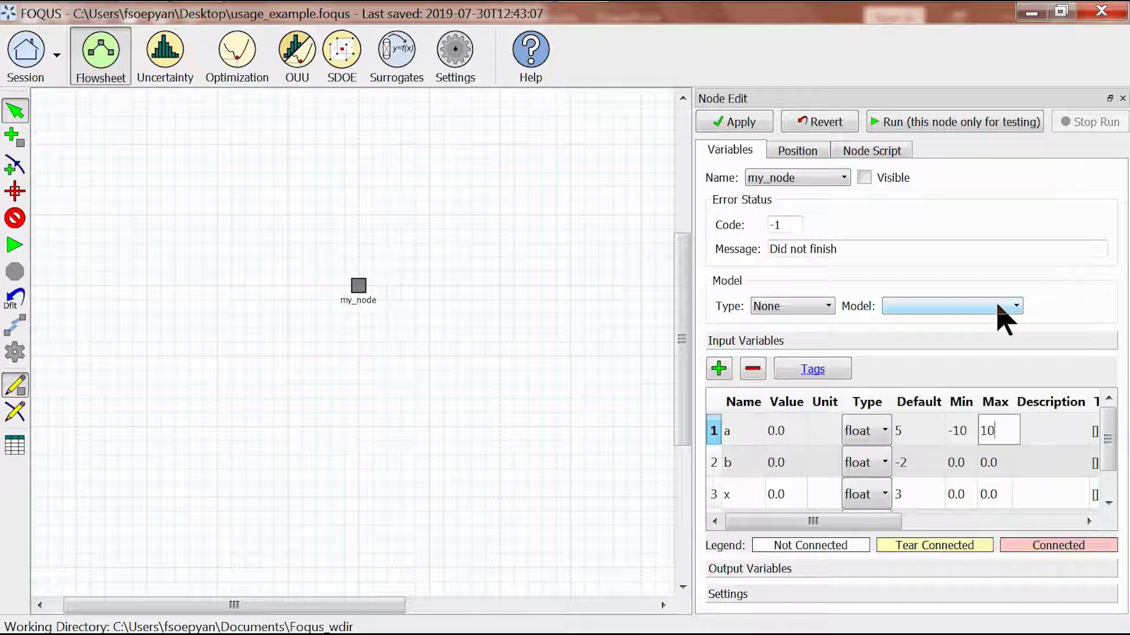
pyautogui.press('Down')
pyautogui.press('Tab')
pyautogui.write('-10')
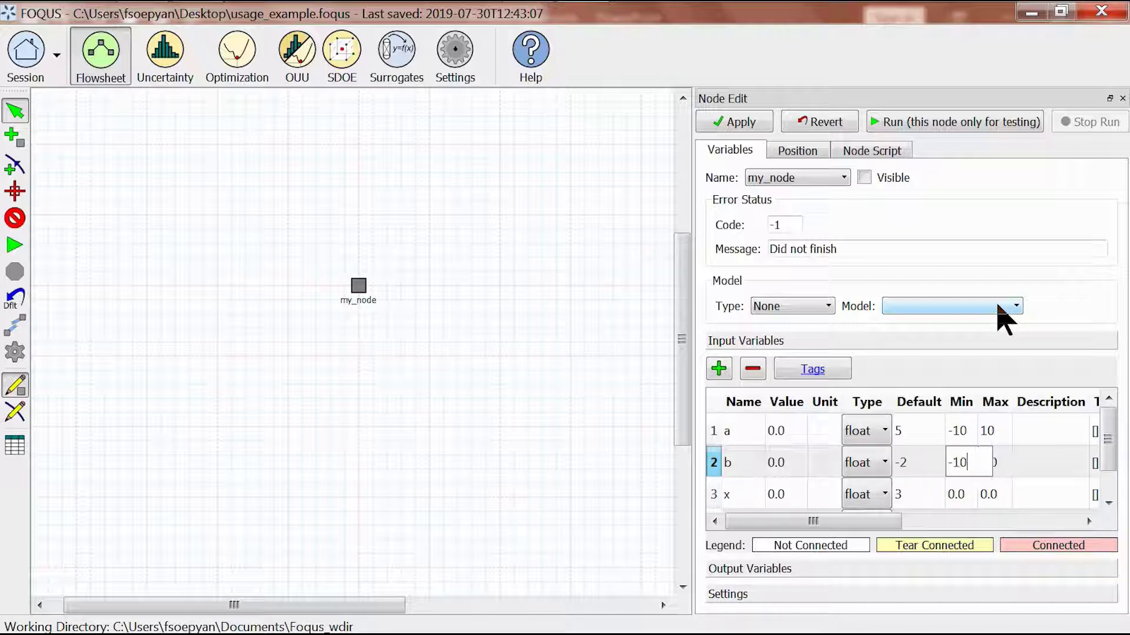
pyautogui.press('Tab')
pyautogui.write('10')
# - Give the input variables x and y a minimum of -10 and a maximum of 10
pyautogui.press('Down')
pyautogui.press('Tab')
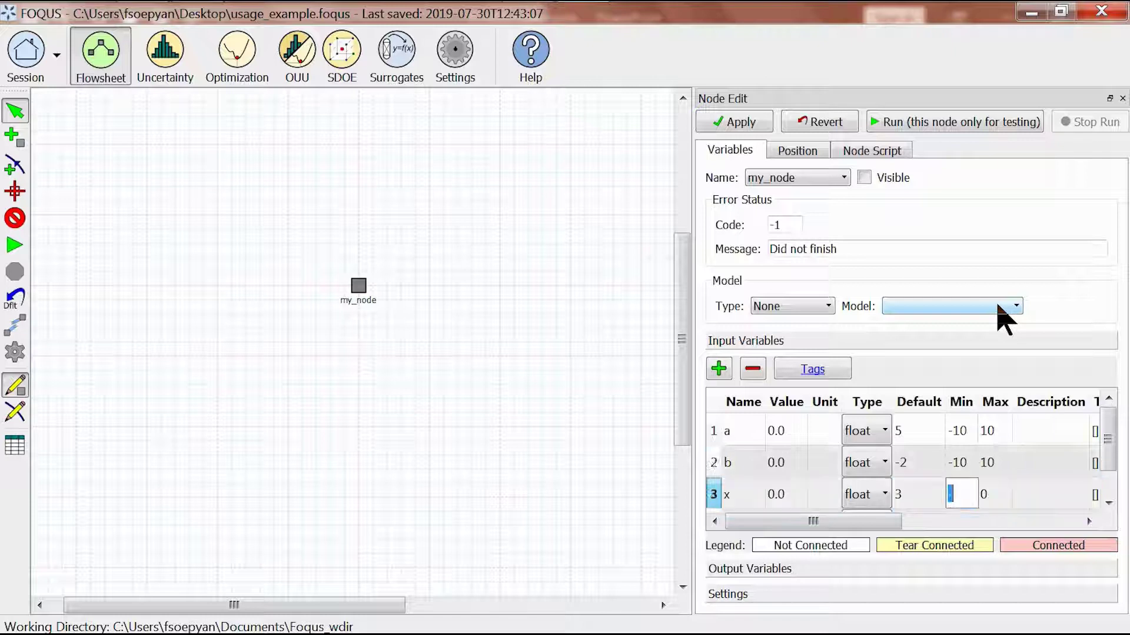
pyautogui.write('-10')
pyautogui.press('Tab')
pyautogui.write('10')
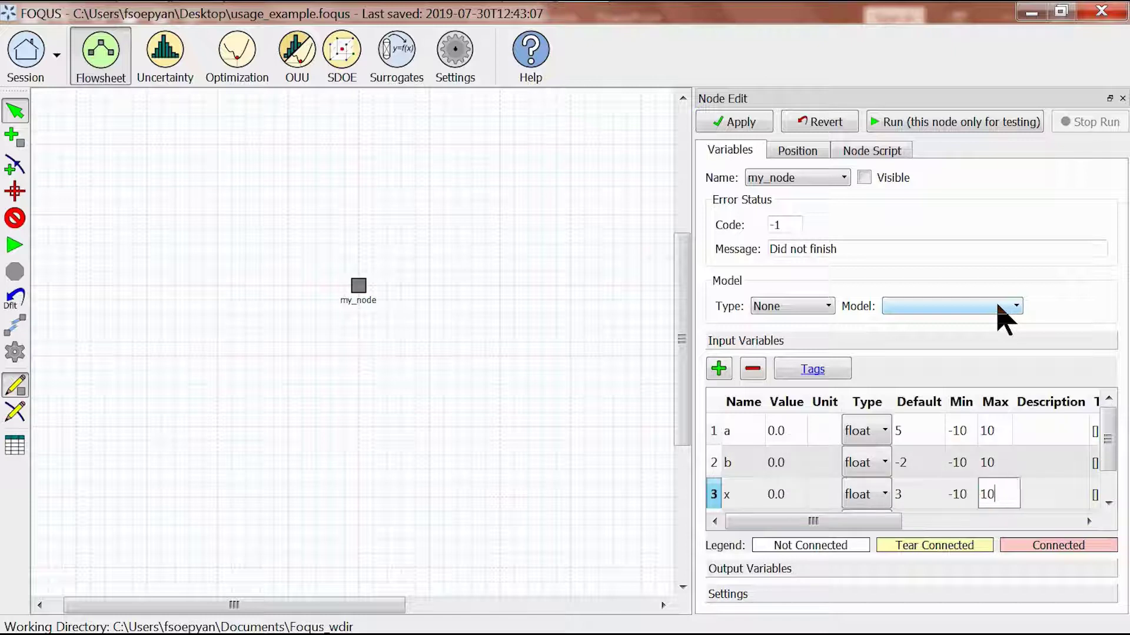
pyautogui.press('Down')
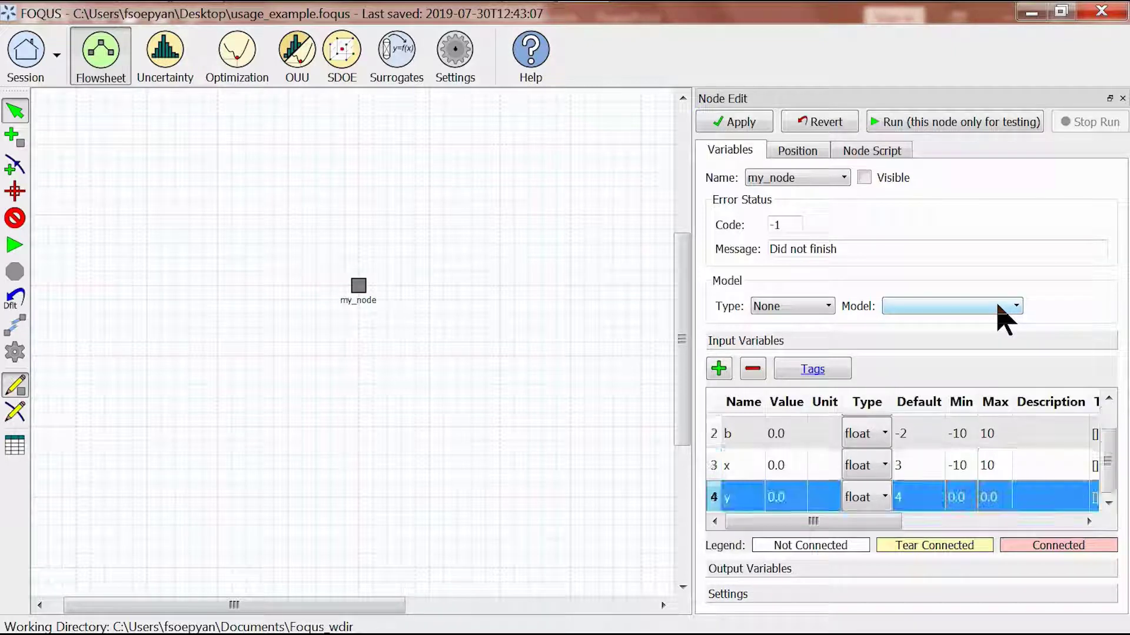
pyautogui.press('Tab')
pyautogui.write('-10')
pyautogui.press('Tab')
pyautogui.write('10')
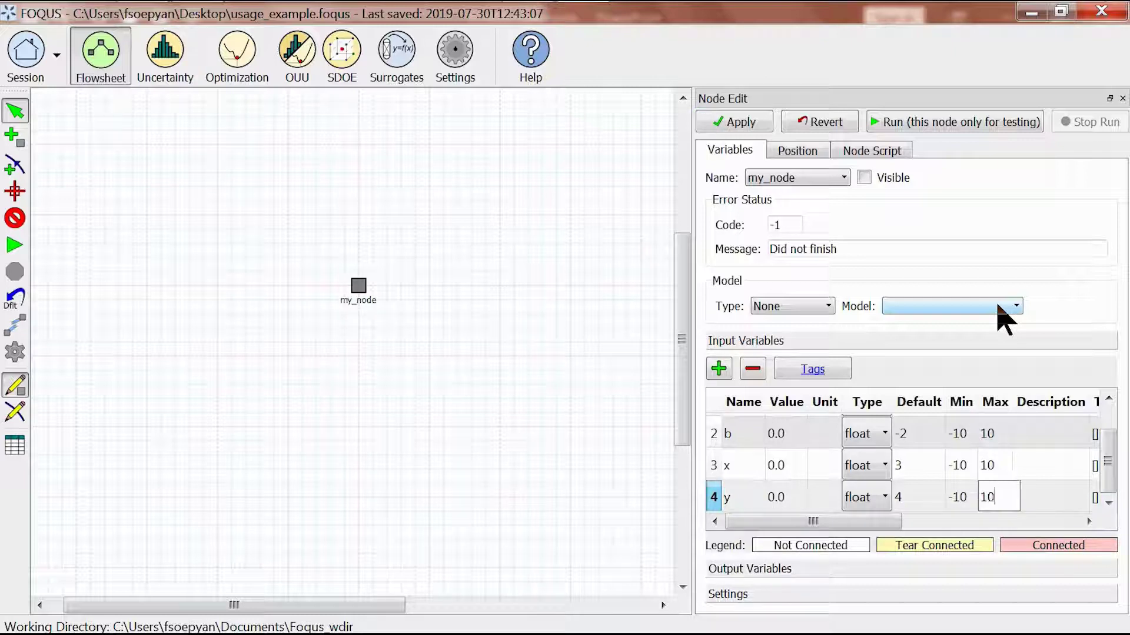
pyautogui.press('Return')
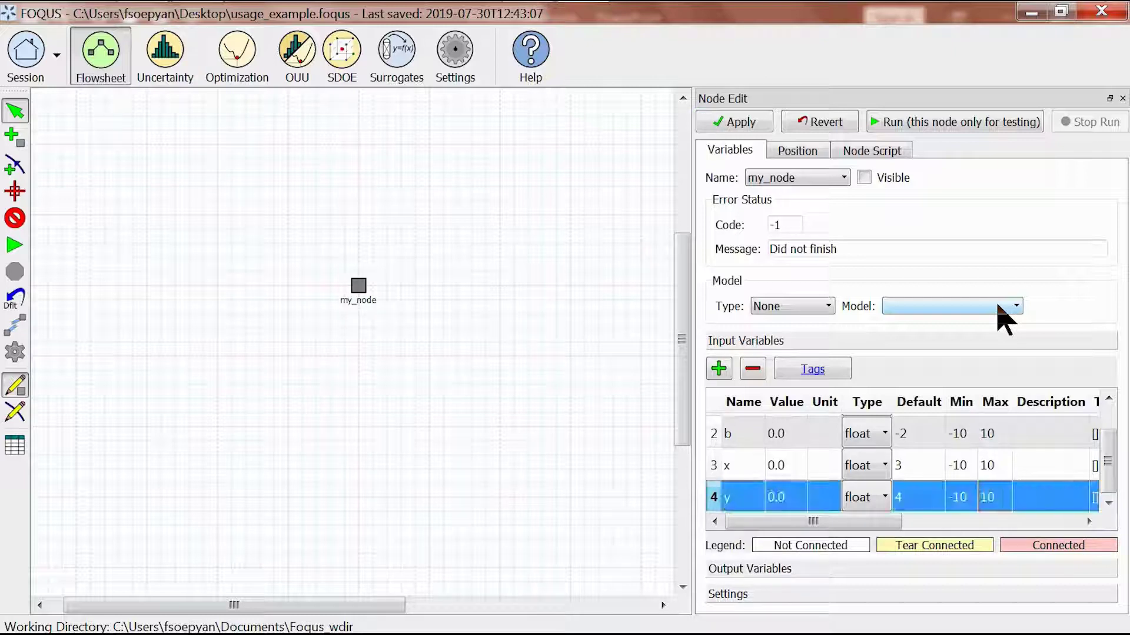
# - Add an output variable named z to my_node
pyautogui.click(762, 570)
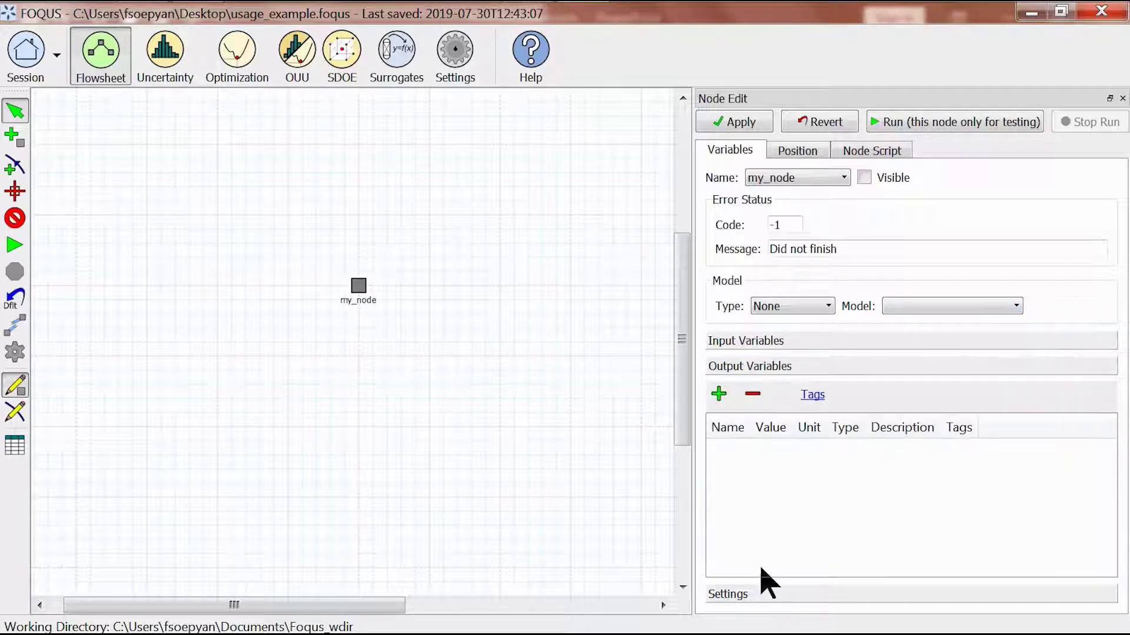
pyautogui.click(720, 394)
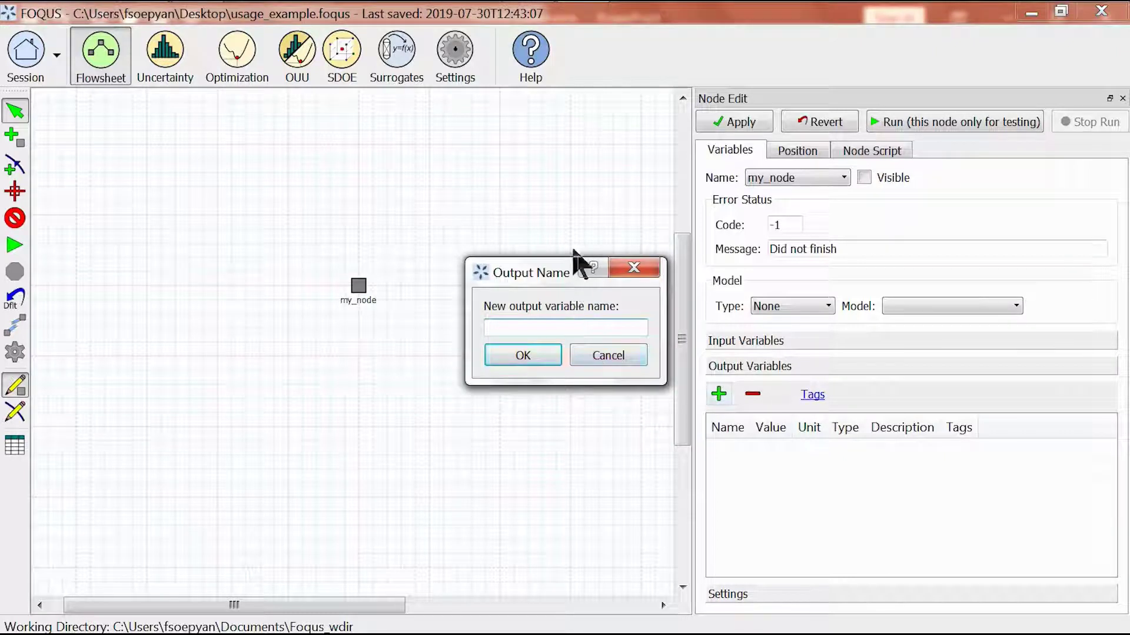
pyautogui.write('z')
pyautogui.press('Return')
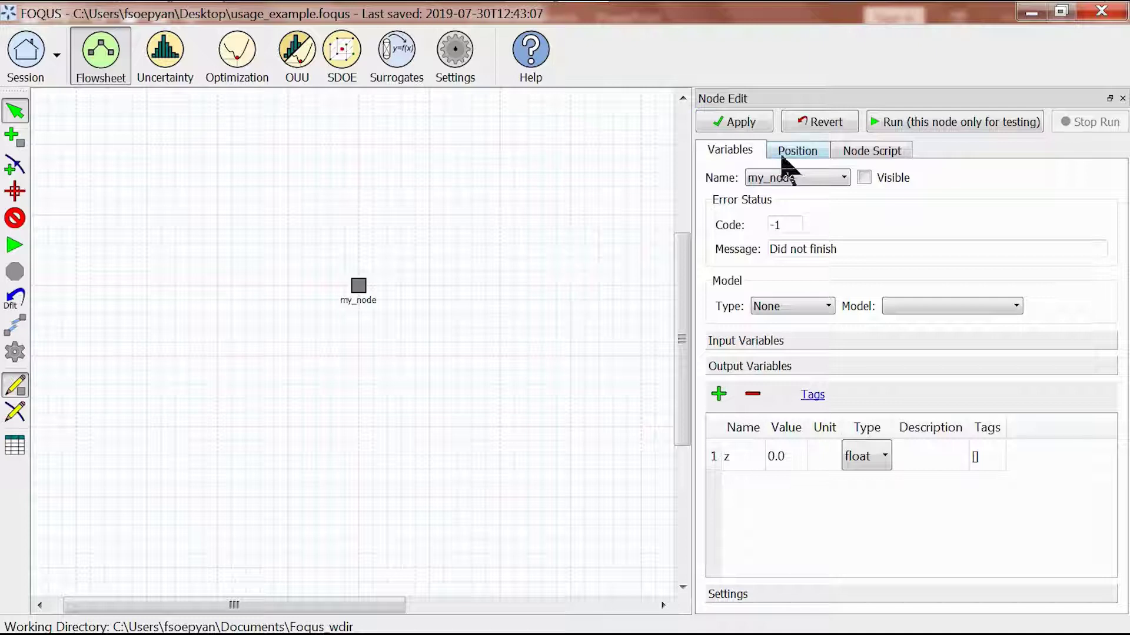
# - Write the node script f['z'] = x['a'] * x['x'] + x['b'] * x['y'], then return to the node's variables
pyautogui.click(862, 152)
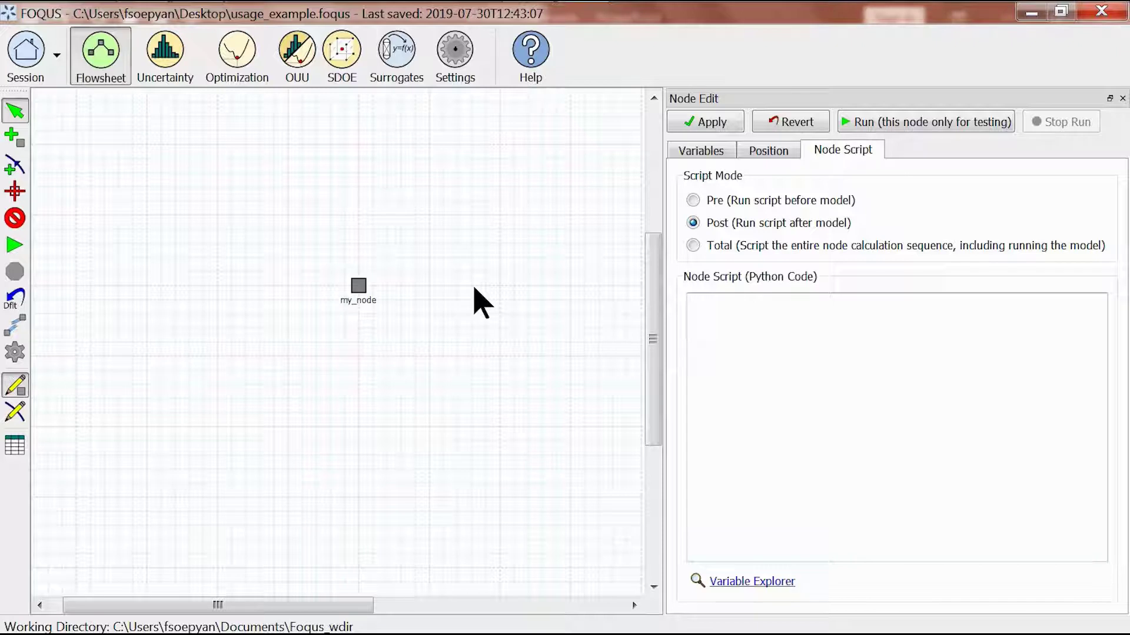
pyautogui.write("f['z'] = x['a'] * x['x']")
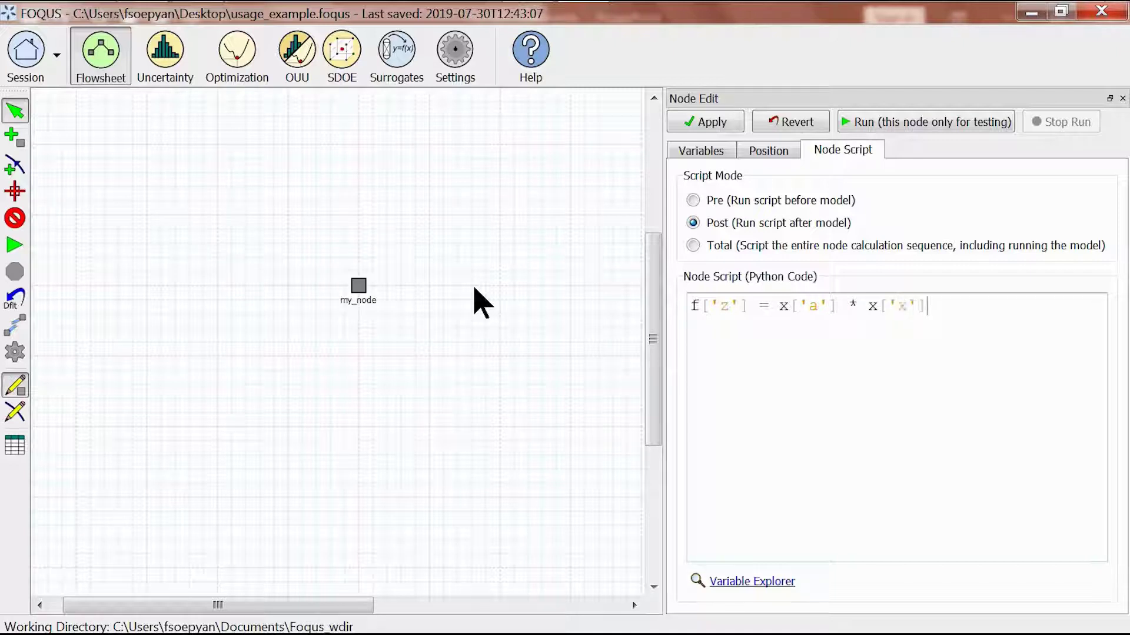
pyautogui.write(" + x['b'] * x['y")
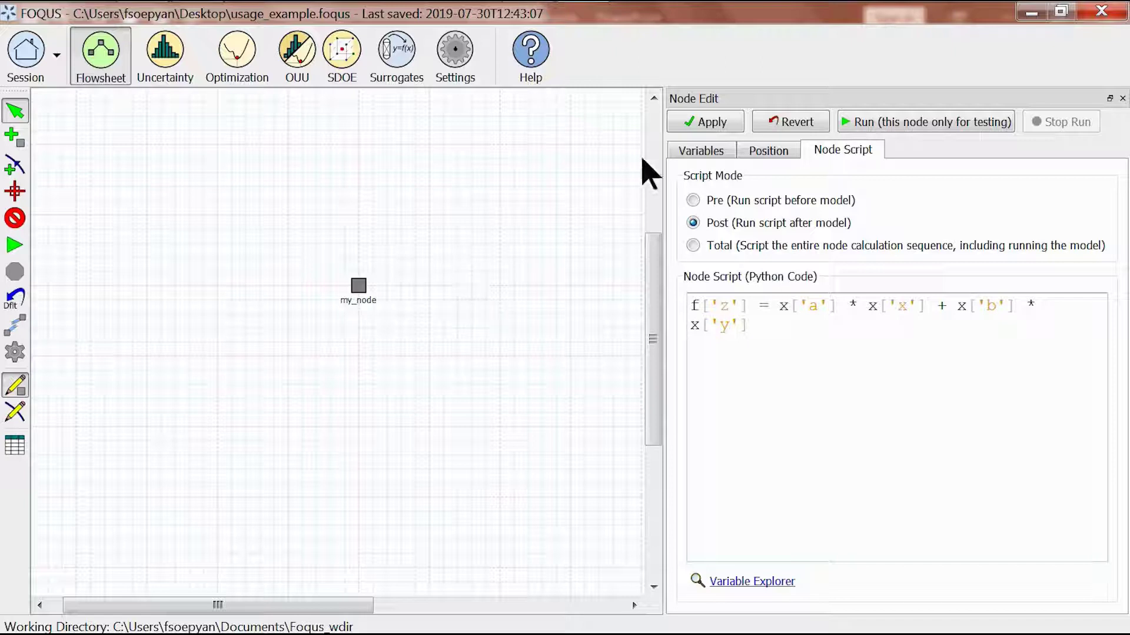
pyautogui.click(701, 154)
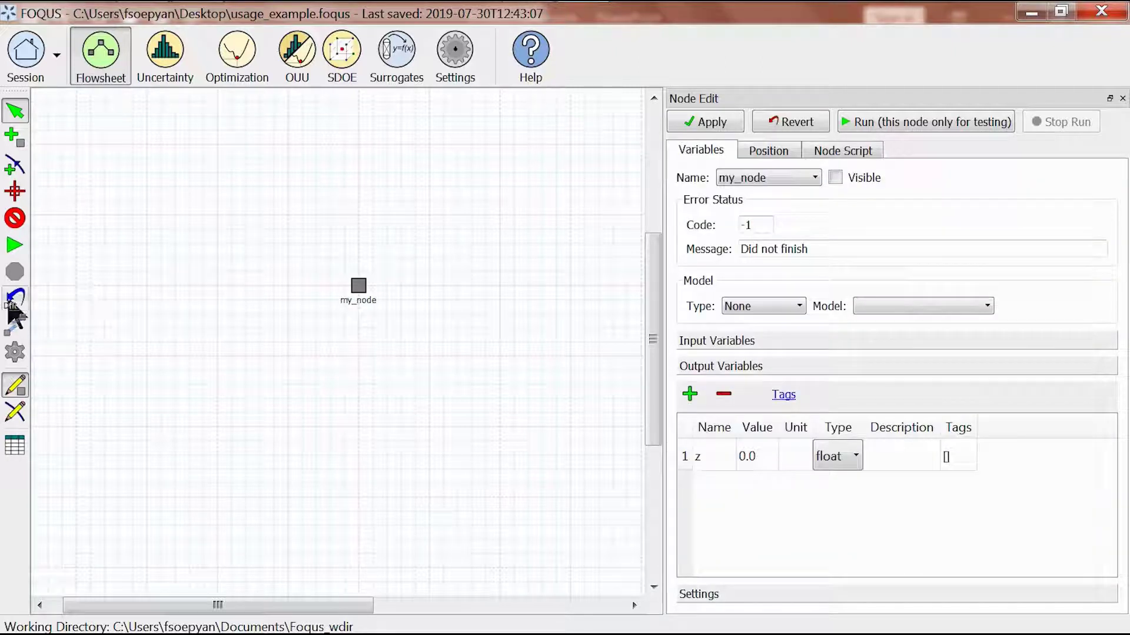
# - Replace the current values of my_node's input variables with their defaults and save the session without a change log entry
pyautogui.click(701, 340)
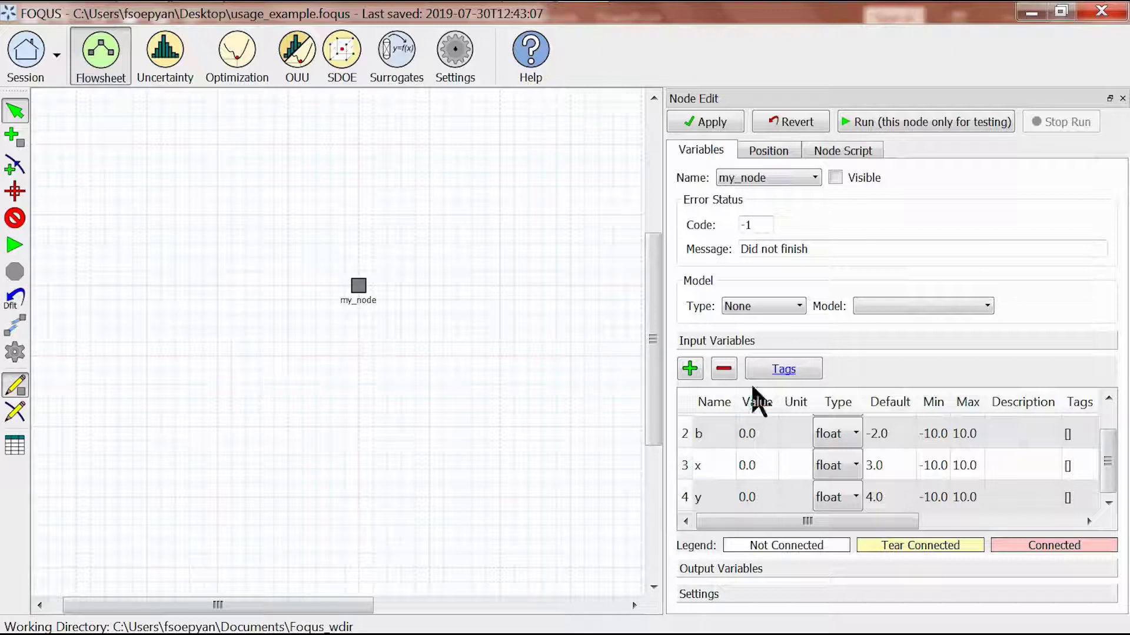
pyautogui.scroll(1, 749, 469)
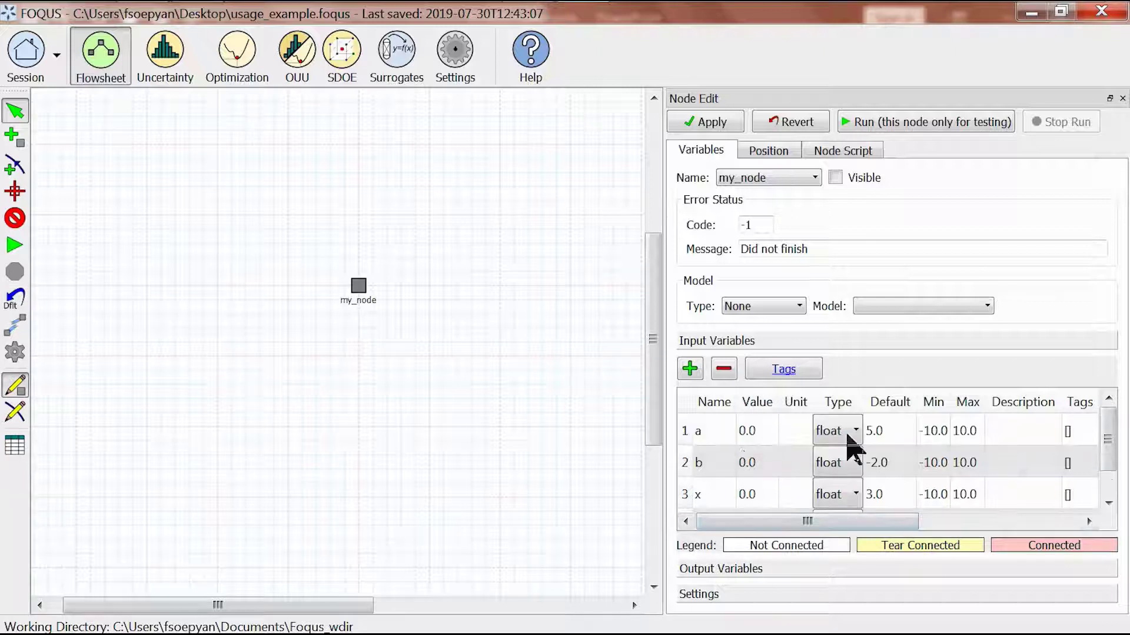
pyautogui.click(13, 300)
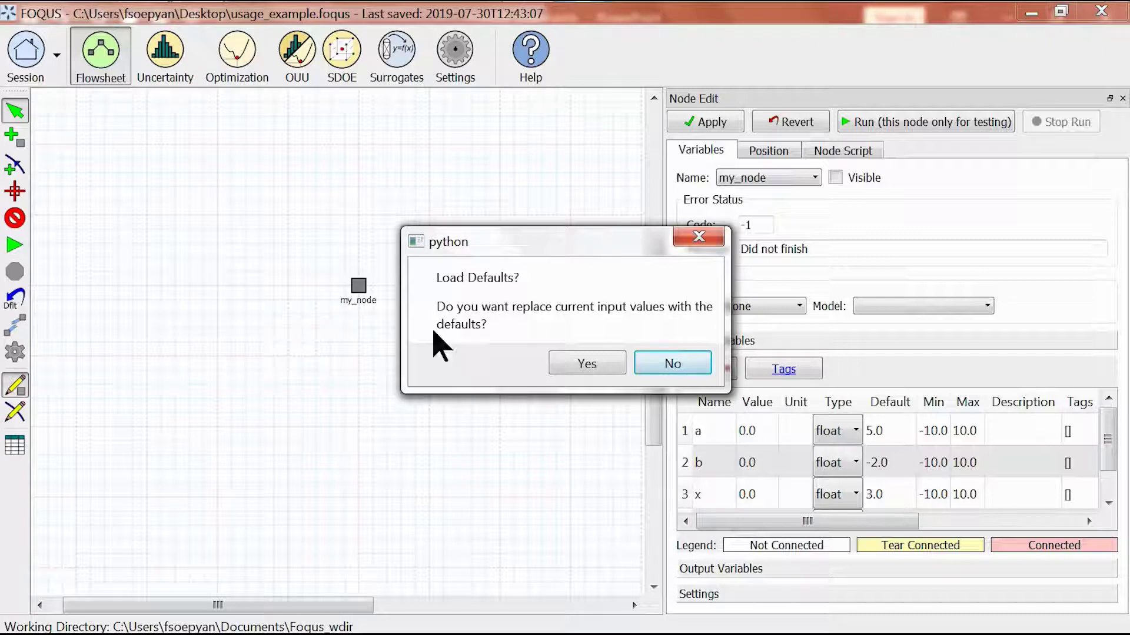
pyautogui.press('Left')
pyautogui.press('Return')
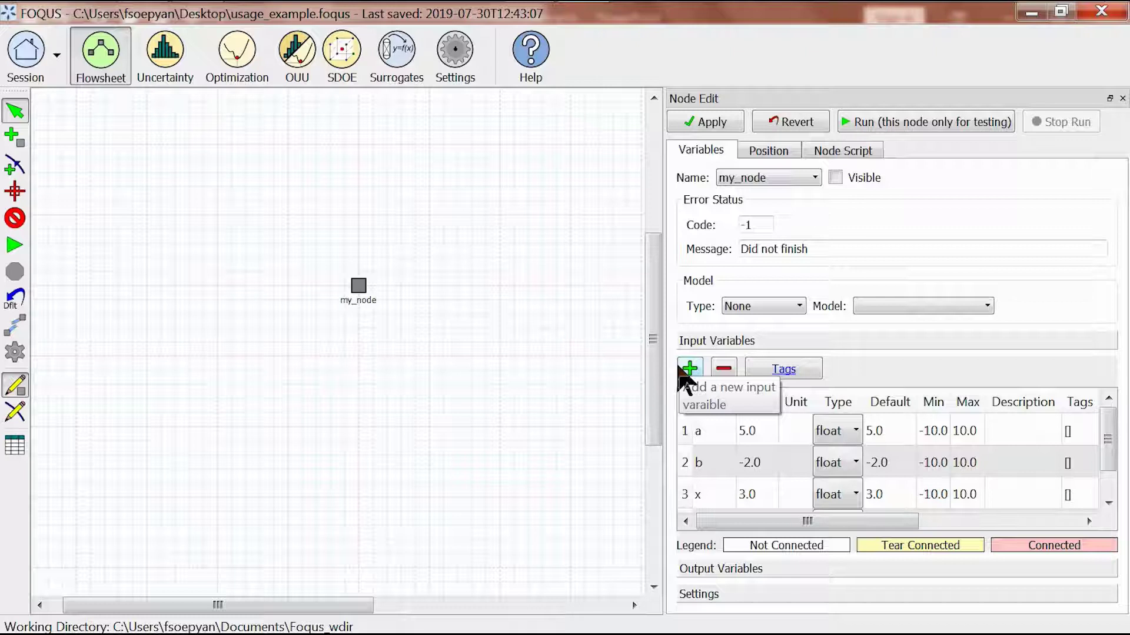
pyautogui.hotkey('ctrl', 's')
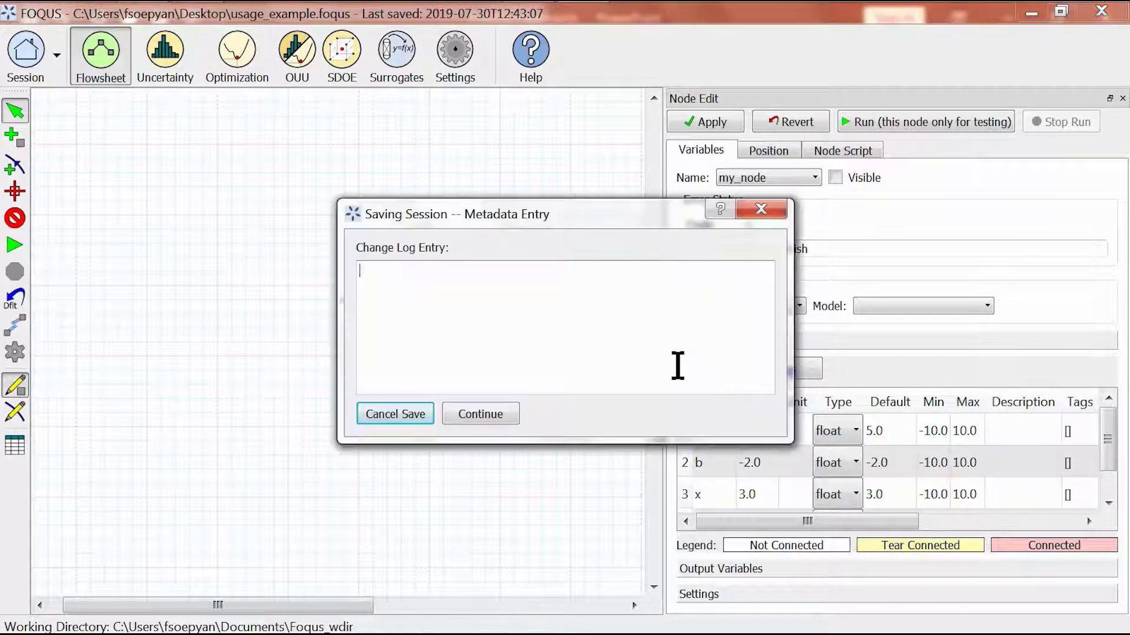
pyautogui.click(481, 415)
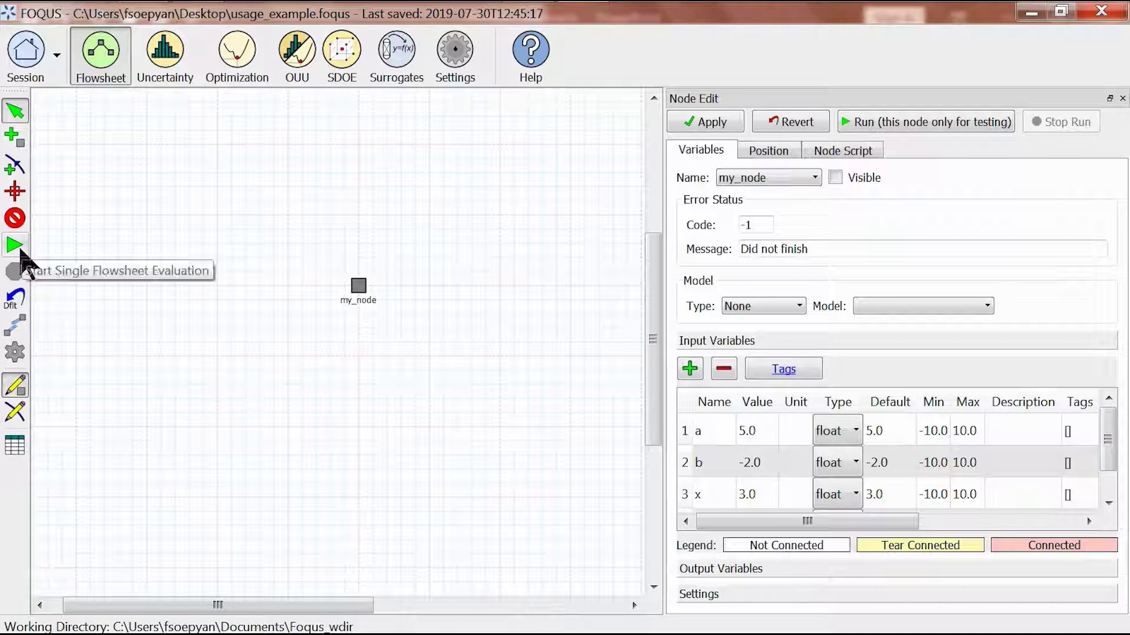
# - Run a single flowsheet evaluation and show the output variables of my_node
pyautogui.click(18, 247)
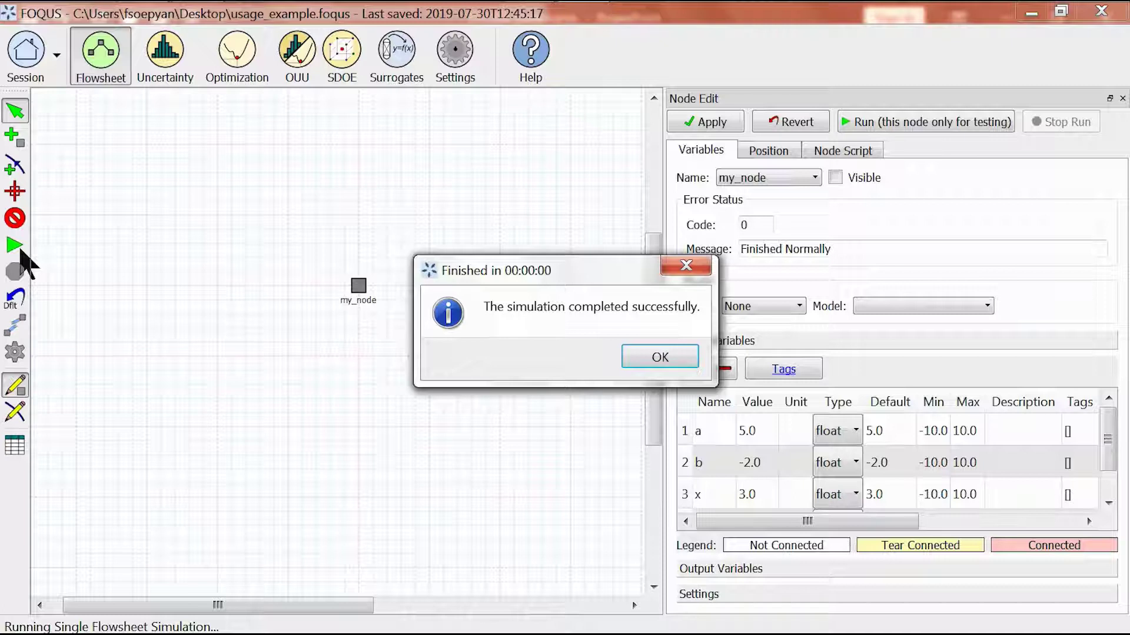
pyautogui.press('Return')
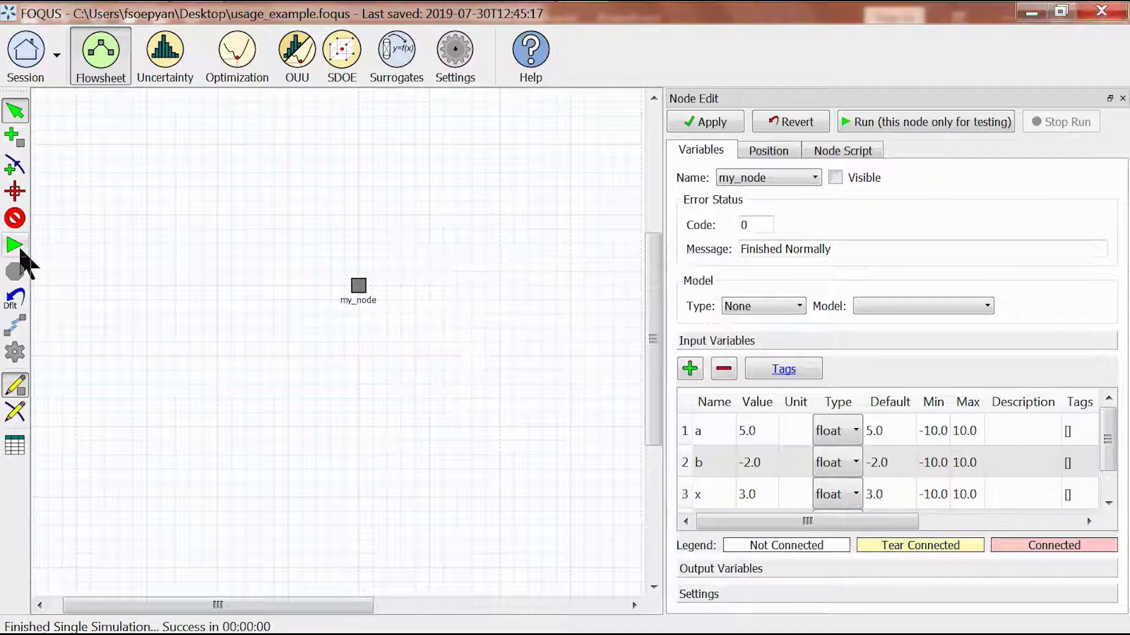
pyautogui.click(729, 571)
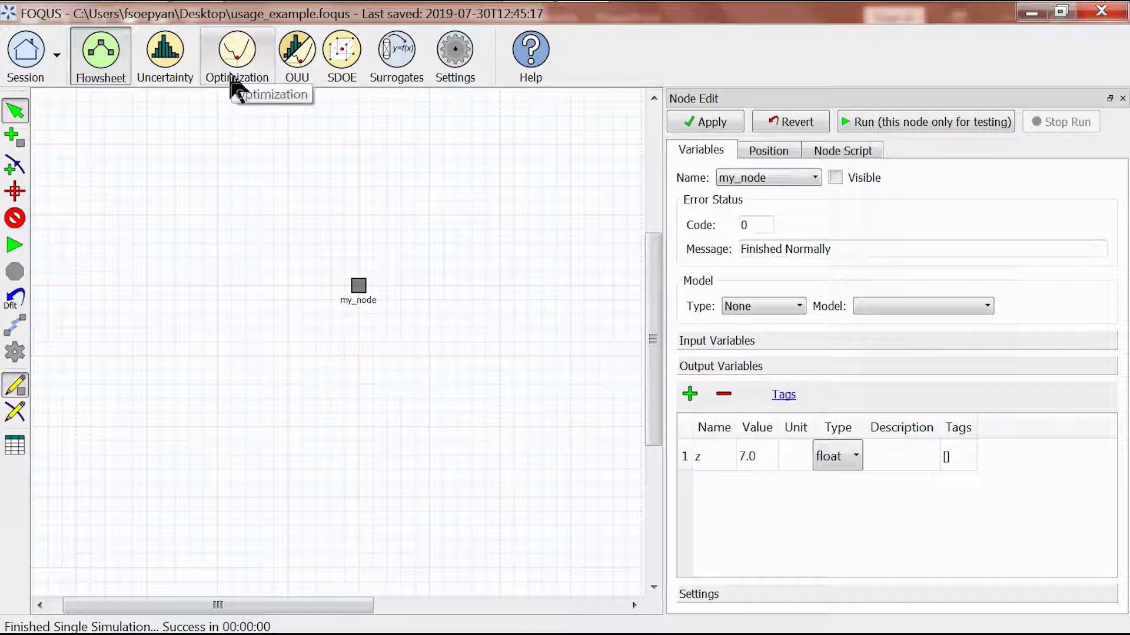
# - In the optimization setup, change the variables my_node.x and my_node.y to the Decision type
pyautogui.click(233, 65)
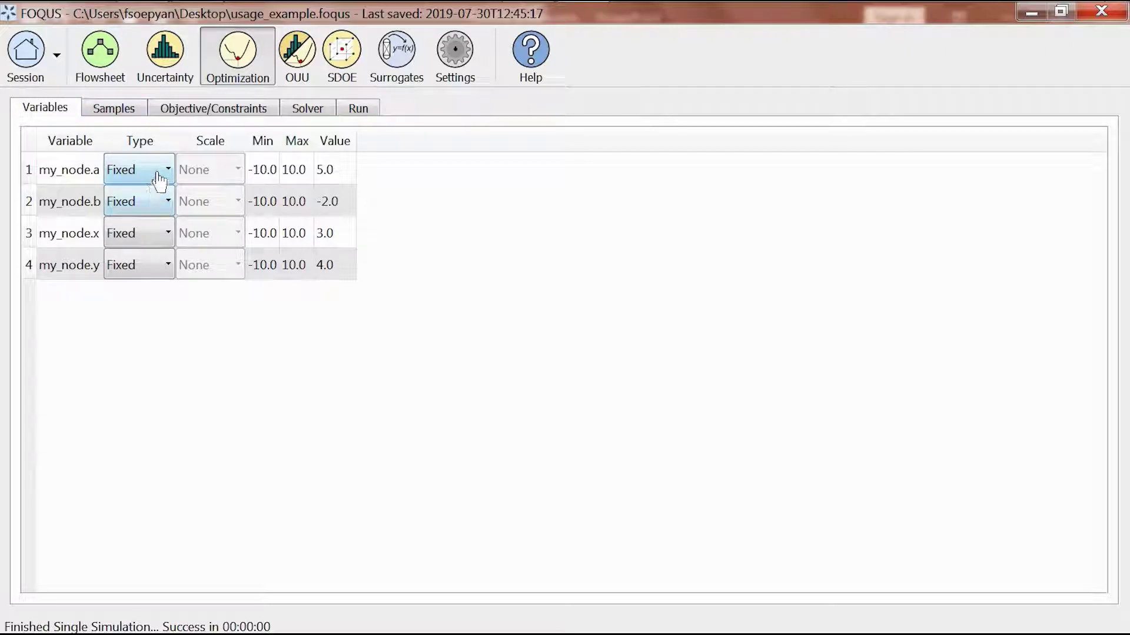
pyautogui.click(152, 239)
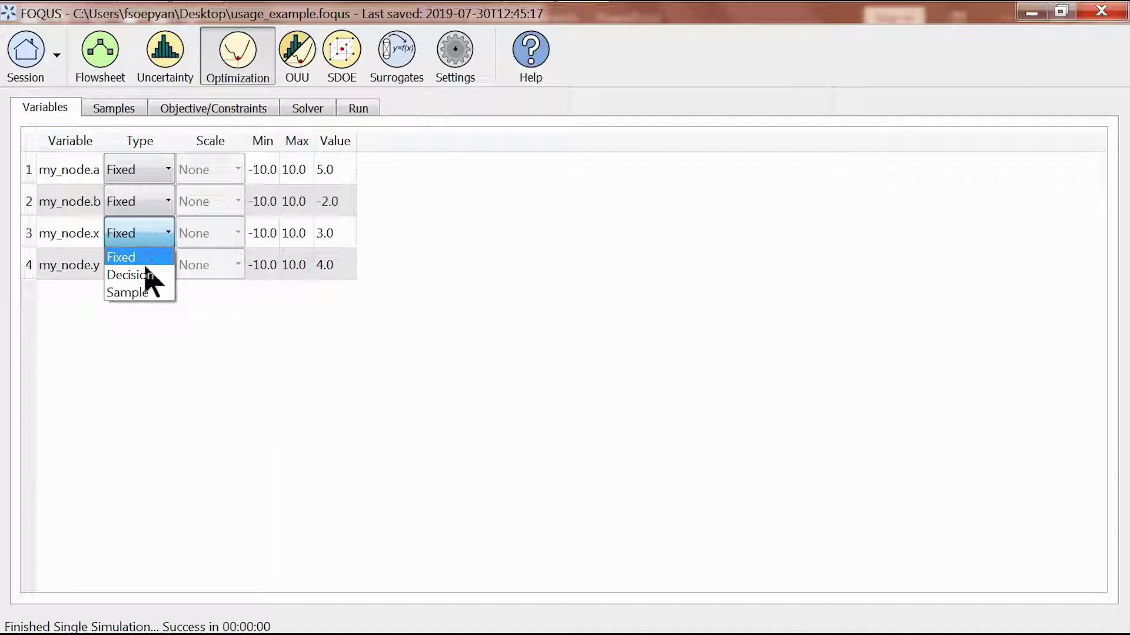
pyautogui.click(145, 274)
pyautogui.click(145, 277)
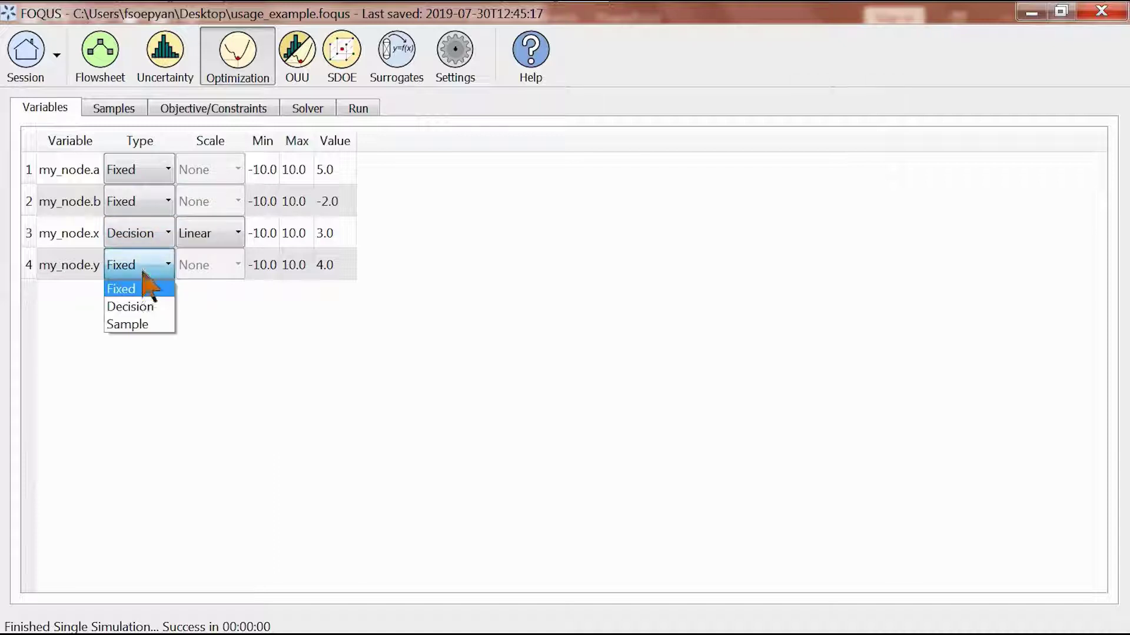
pyautogui.click(145, 307)
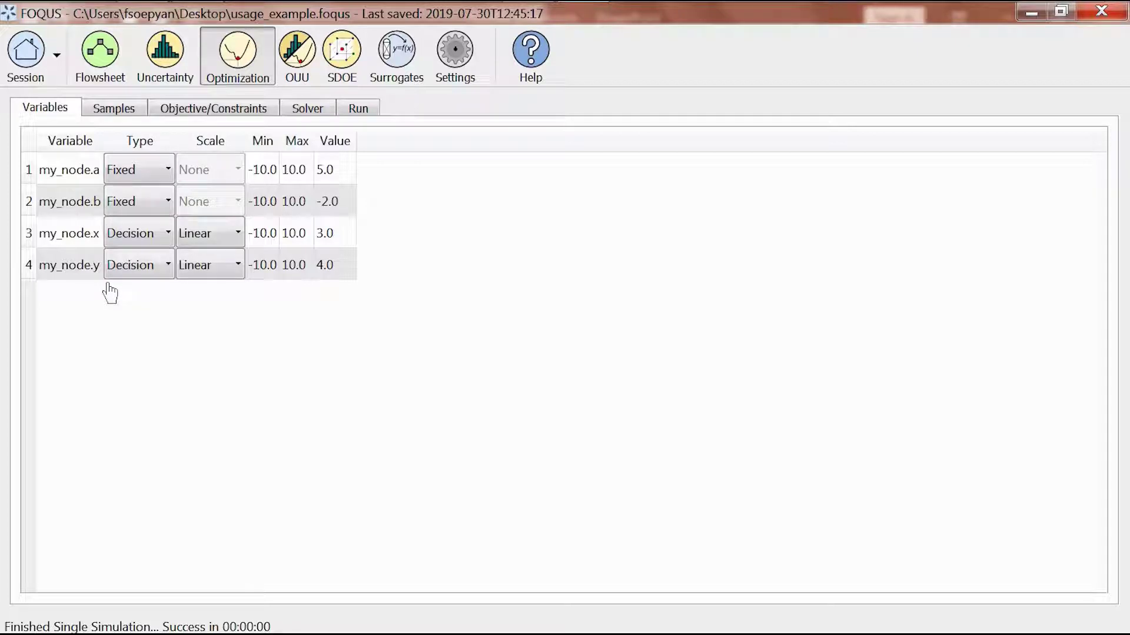
# - Add an empty objective function row to the optimization problem and widen its expression column
pyautogui.click(114, 110)
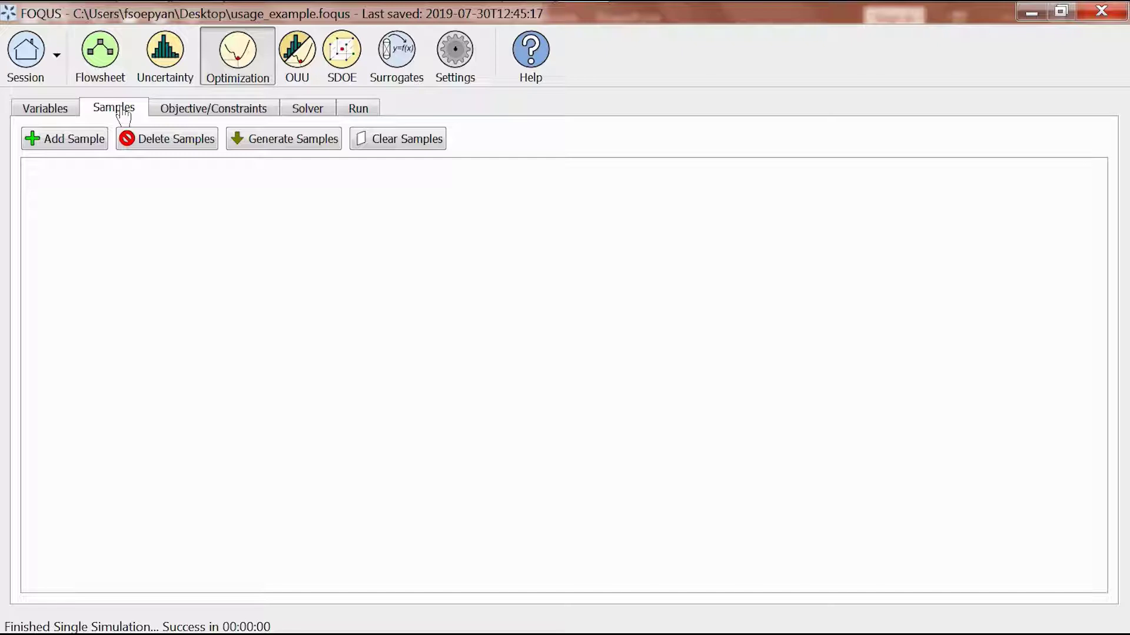
pyautogui.click(211, 113)
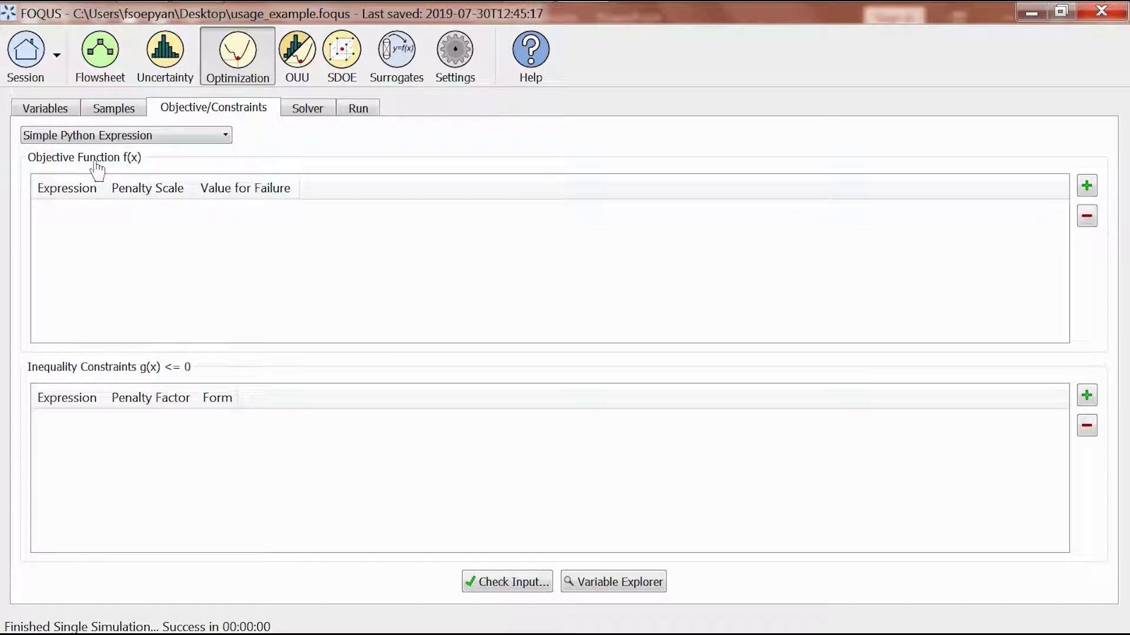
pyautogui.click(1094, 192)
pyautogui.click(98, 223)
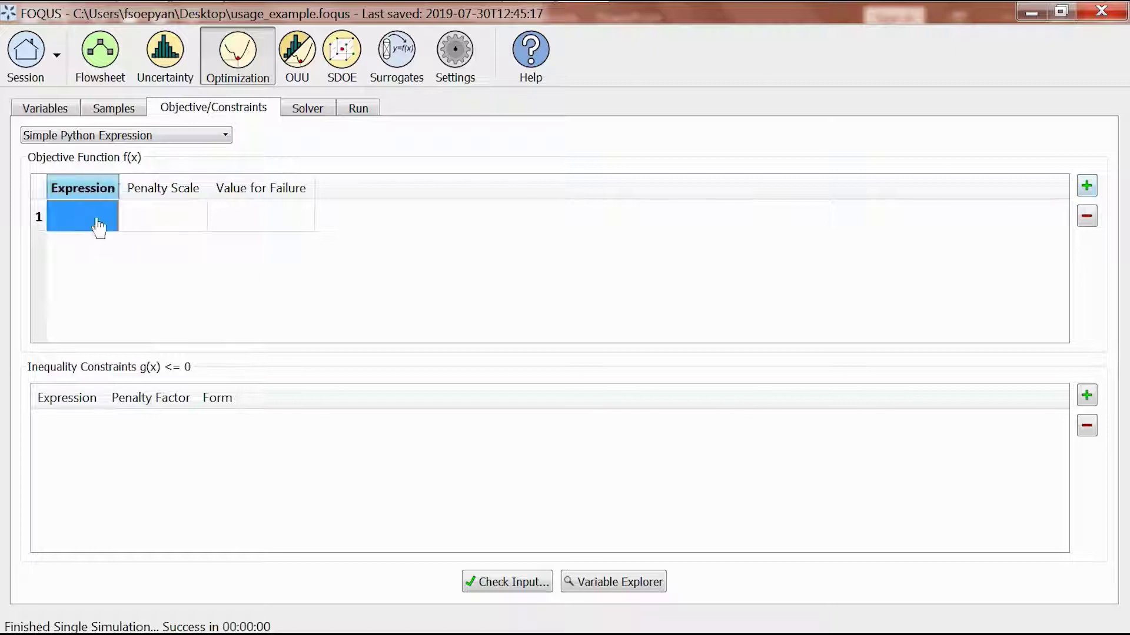
pyautogui.moveTo(119, 187); pyautogui.dragTo(231, 187)
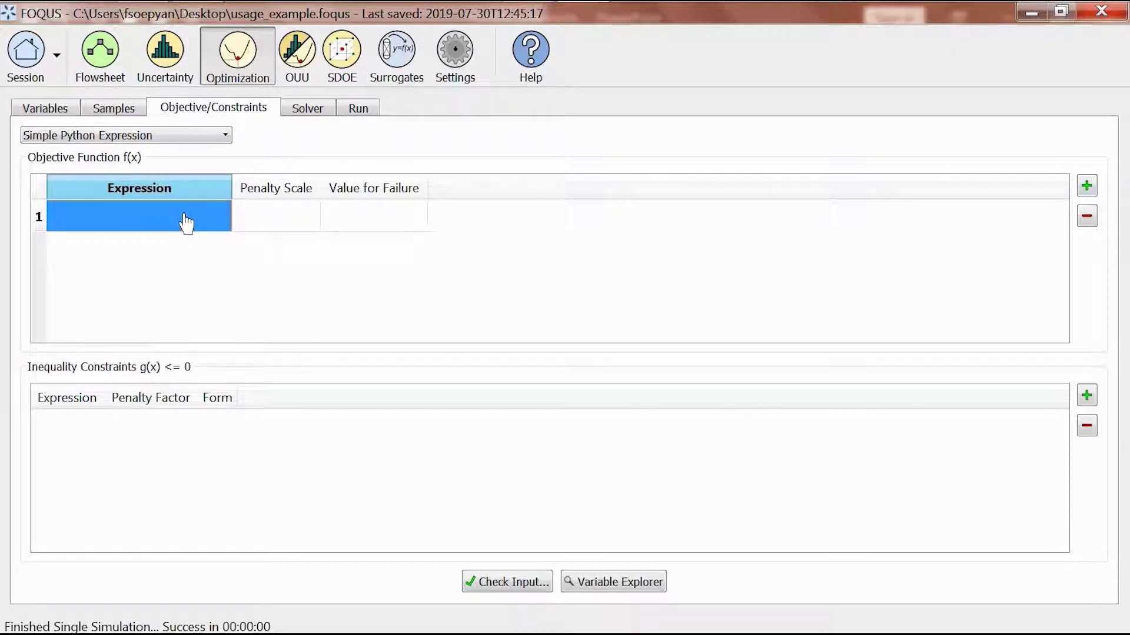
# - Look up my_node's output z in the Variable Explorer and copy its reference f["my_node"]["z"]
pyautogui.click(623, 589)
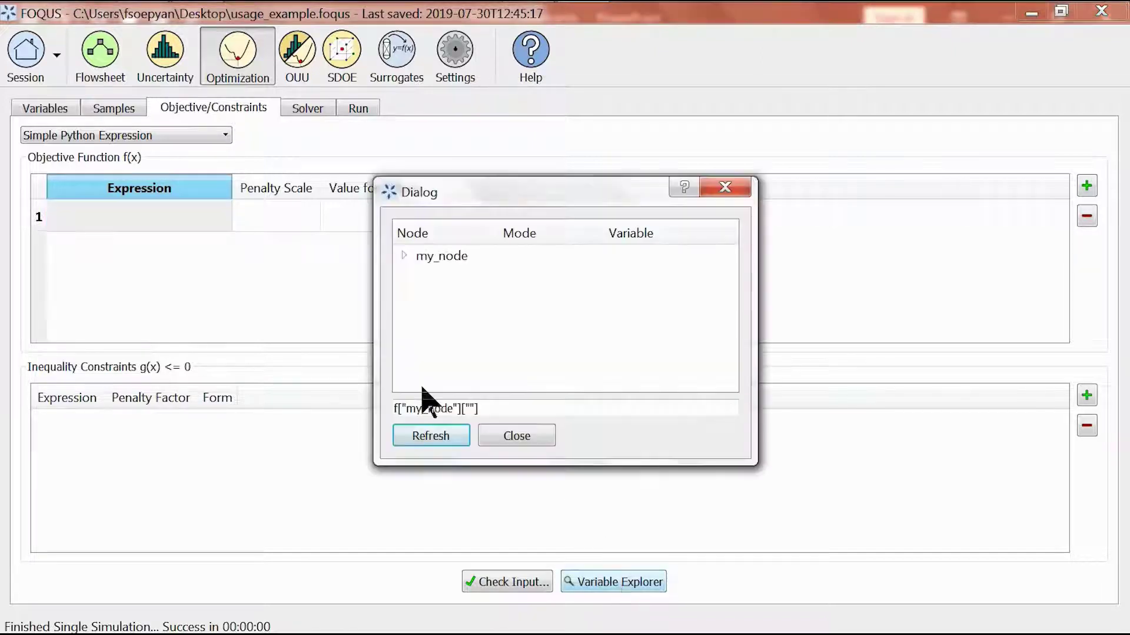
pyautogui.click(404, 255)
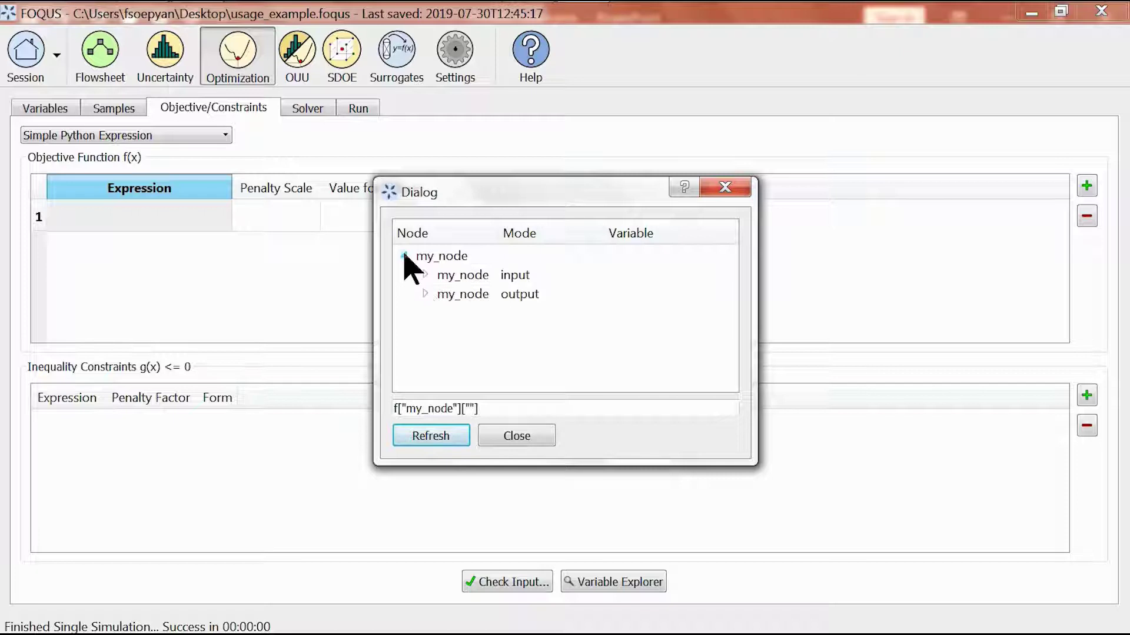
pyautogui.click(425, 294)
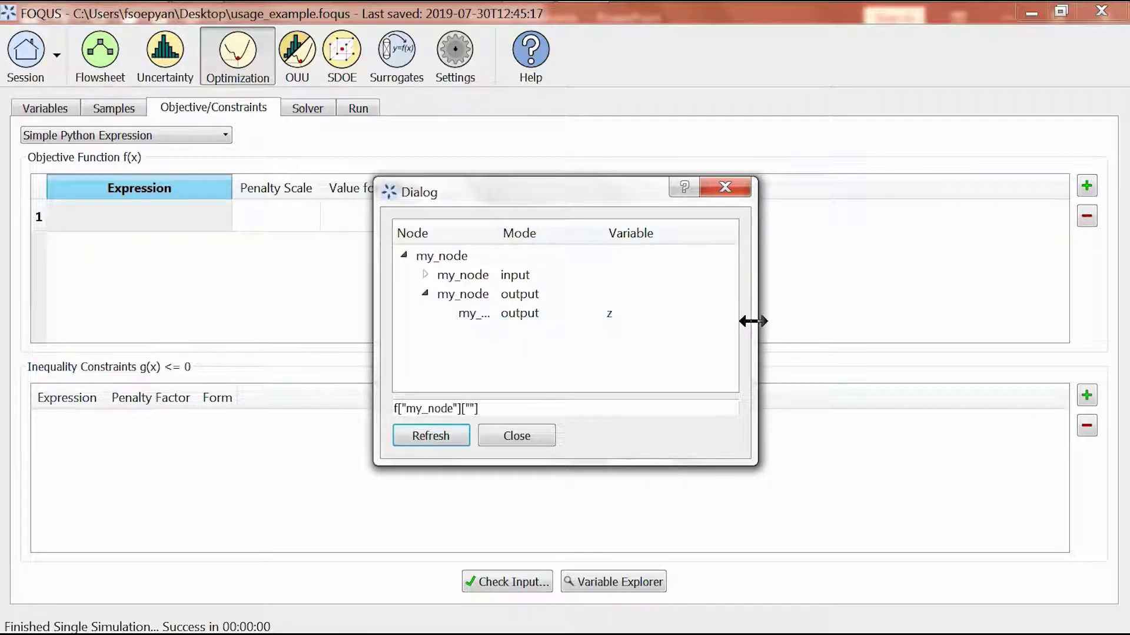
pyautogui.moveTo(754, 317); pyautogui.dragTo(889, 318)
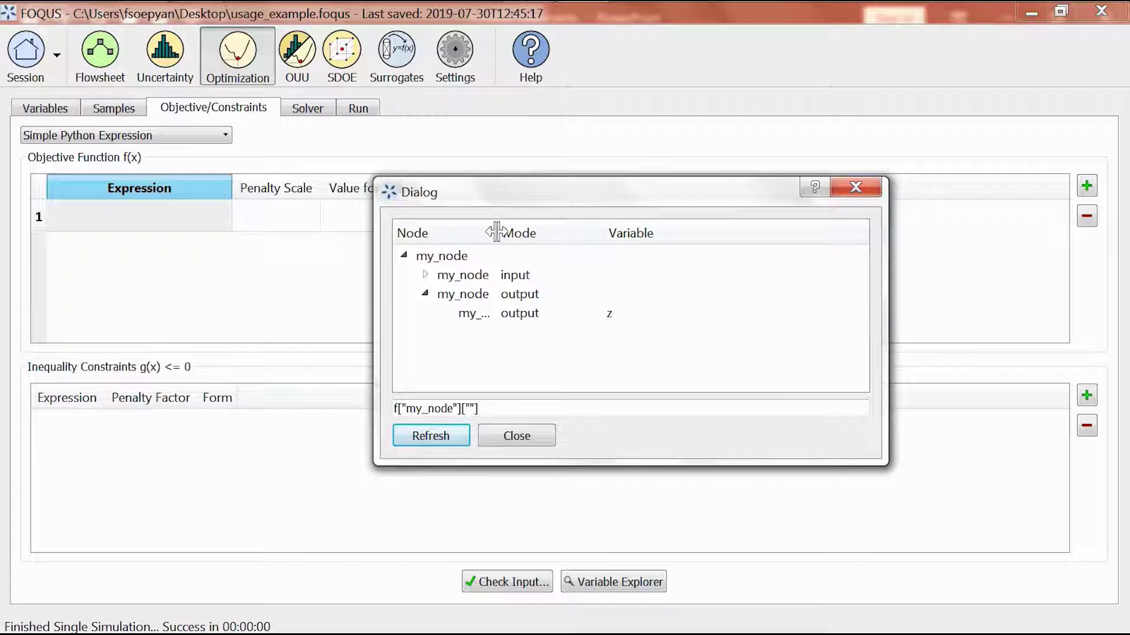
pyautogui.moveTo(496, 231); pyautogui.dragTo(550, 233)
pyautogui.click(570, 316)
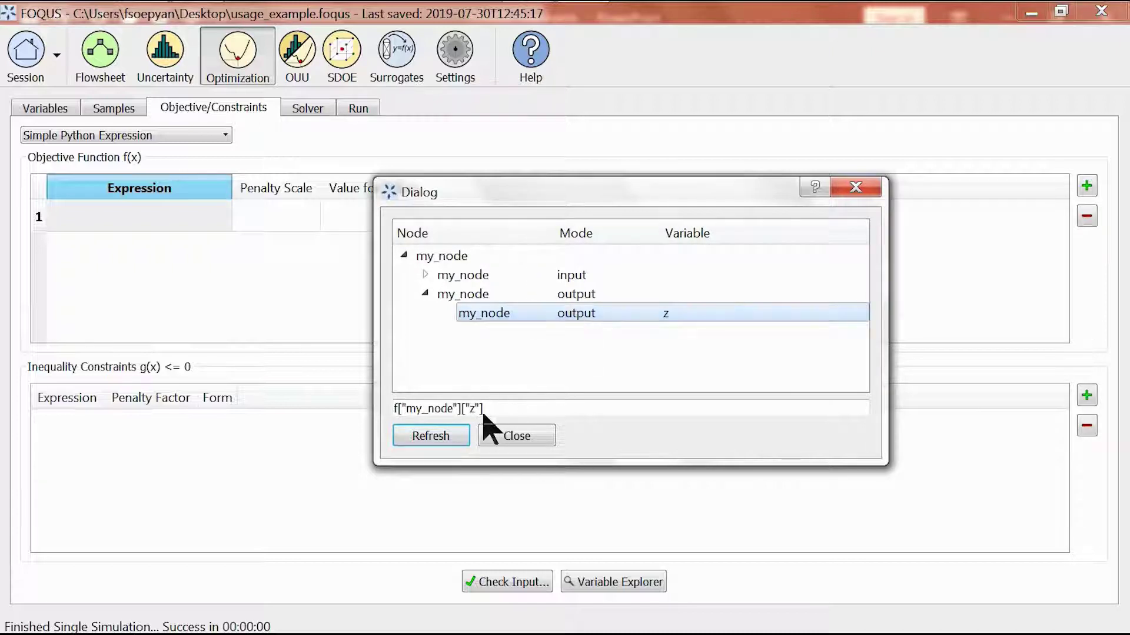
pyautogui.moveTo(484, 409); pyautogui.dragTo(391, 409)
pyautogui.hotkey('ctrl', 'c')
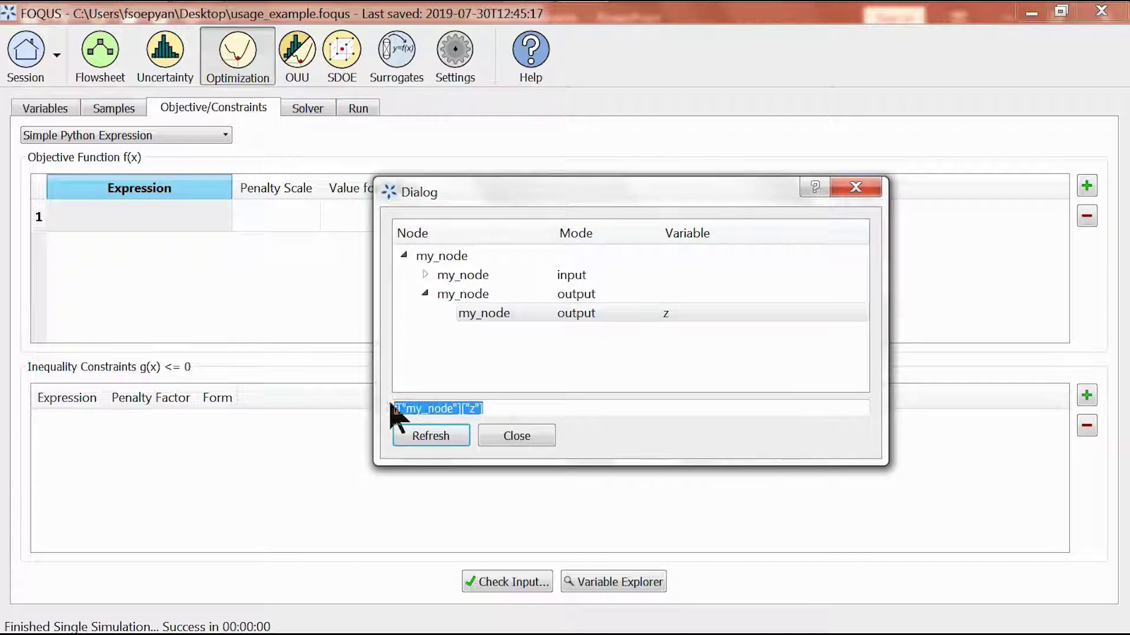
pyautogui.click(502, 435)
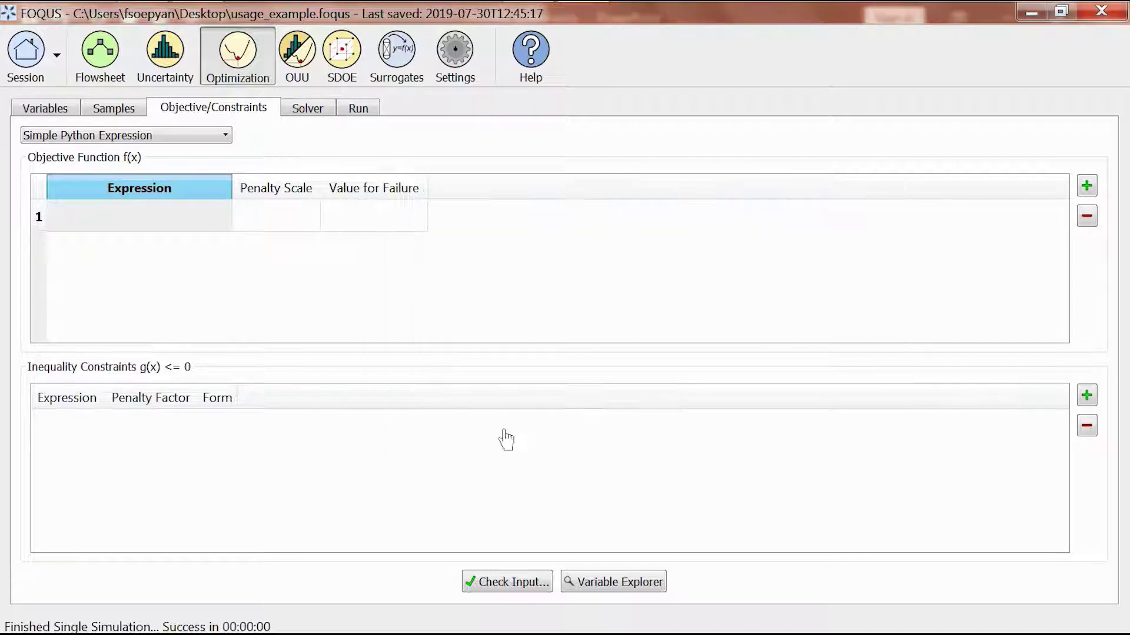
# - Paste the copied reference f["my_node"]["z"] as the objective function's expression
pyautogui.click(112, 227)
pyautogui.click(112, 221)
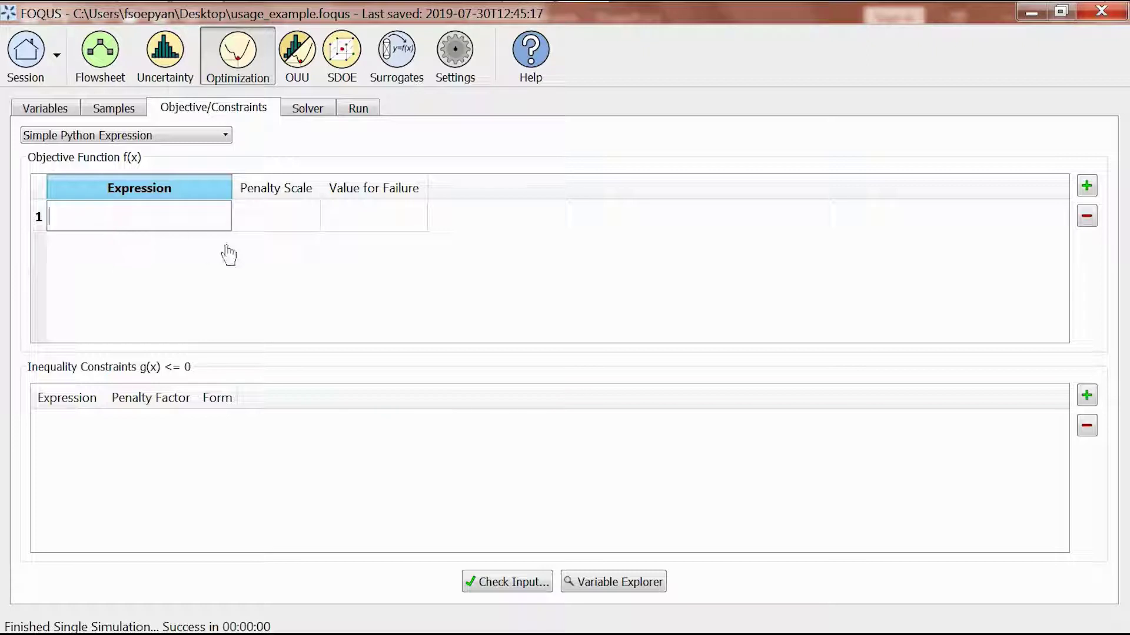
pyautogui.hotkey('ctrl', 'v')
pyautogui.press('Return')
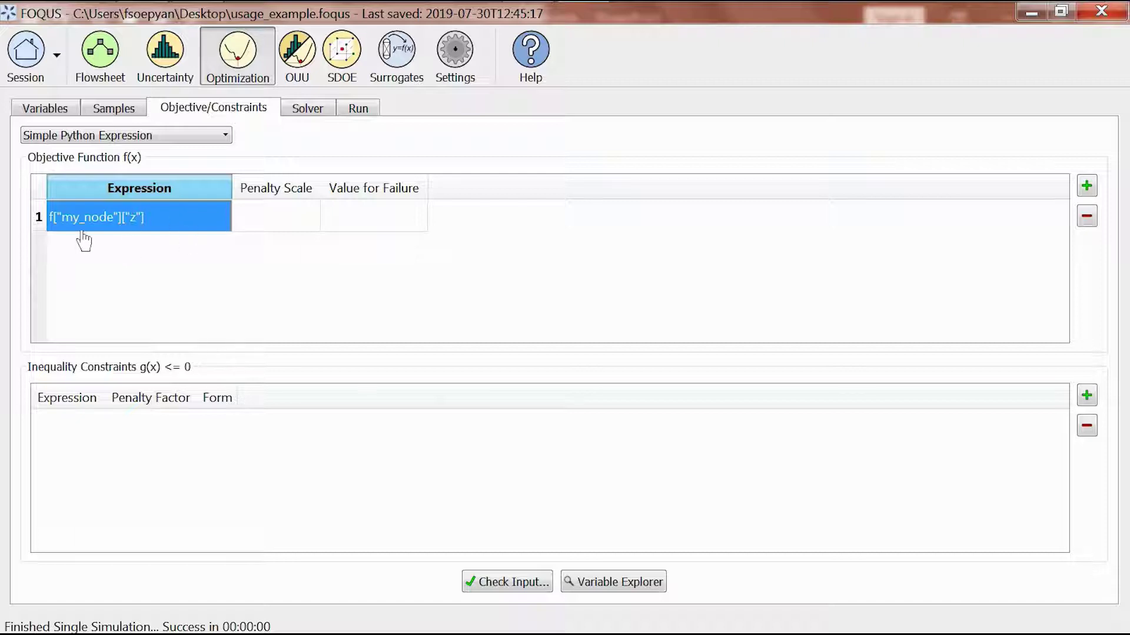
# - Negate the objective expression so that it reads -f["my_node"]["z"]
pyautogui.doubleClick(131, 217)
pyautogui.click(137, 217)
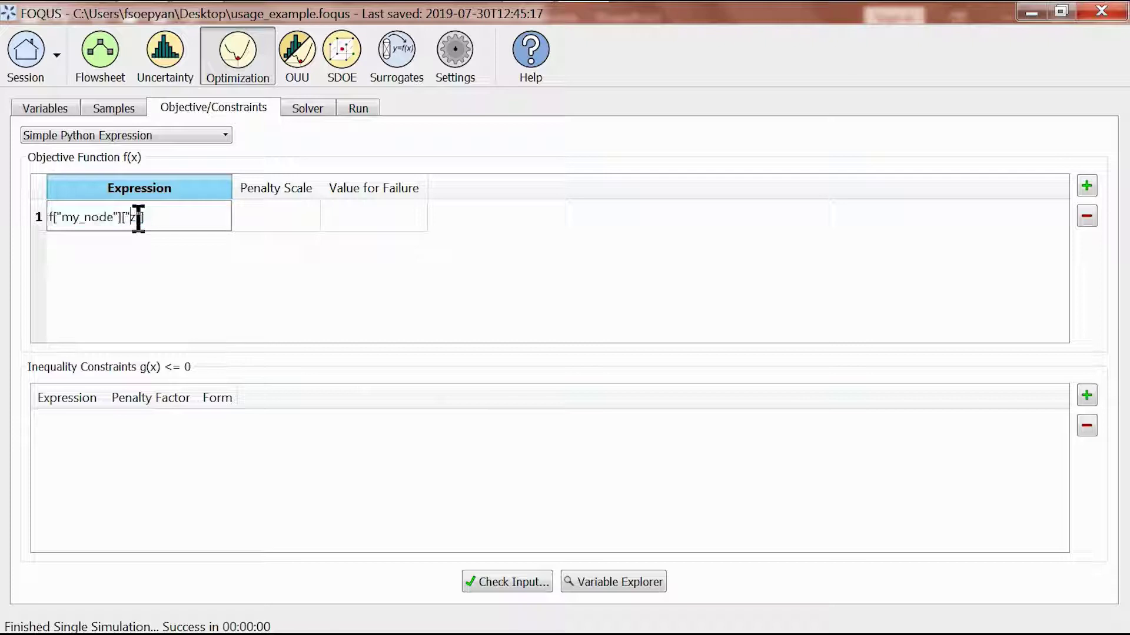
pyautogui.press('Home')
pyautogui.write('-')
pyautogui.click(176, 325)
pyautogui.press('Return')
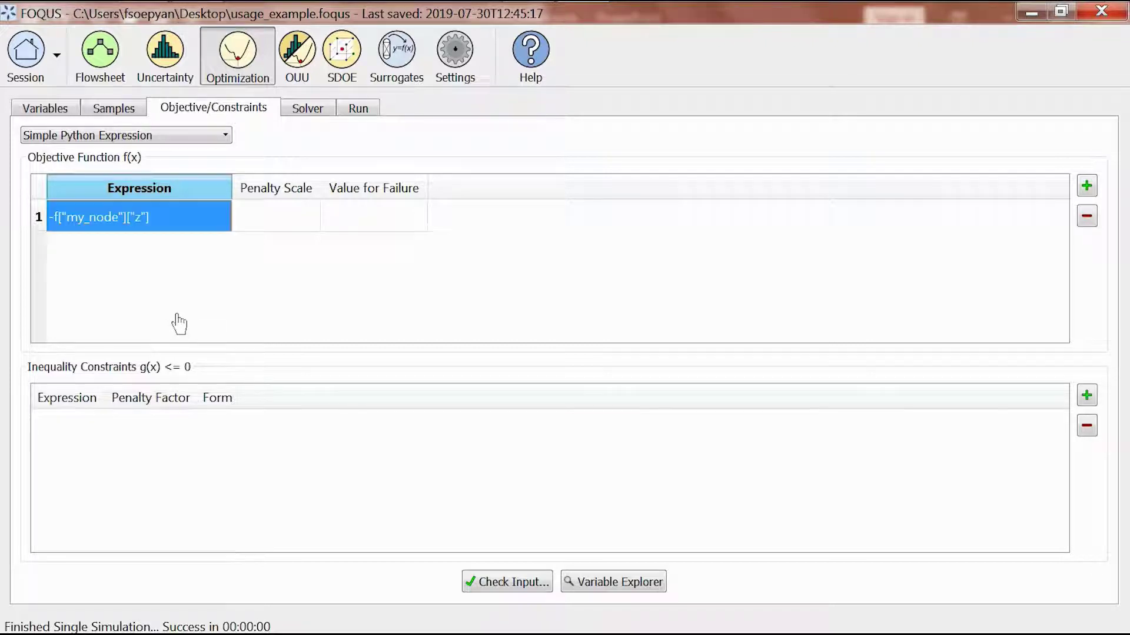
pyautogui.click(175, 318)
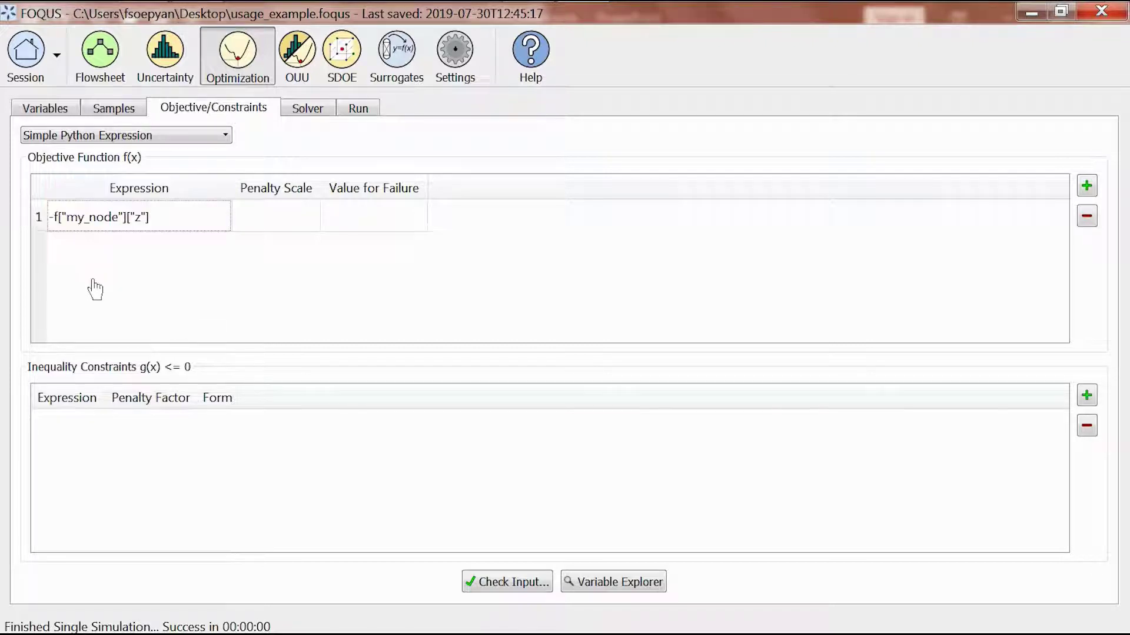
# - Remove the leading minus sign from the objective expression
pyautogui.doubleClick(55, 221)
pyautogui.click(127, 218)
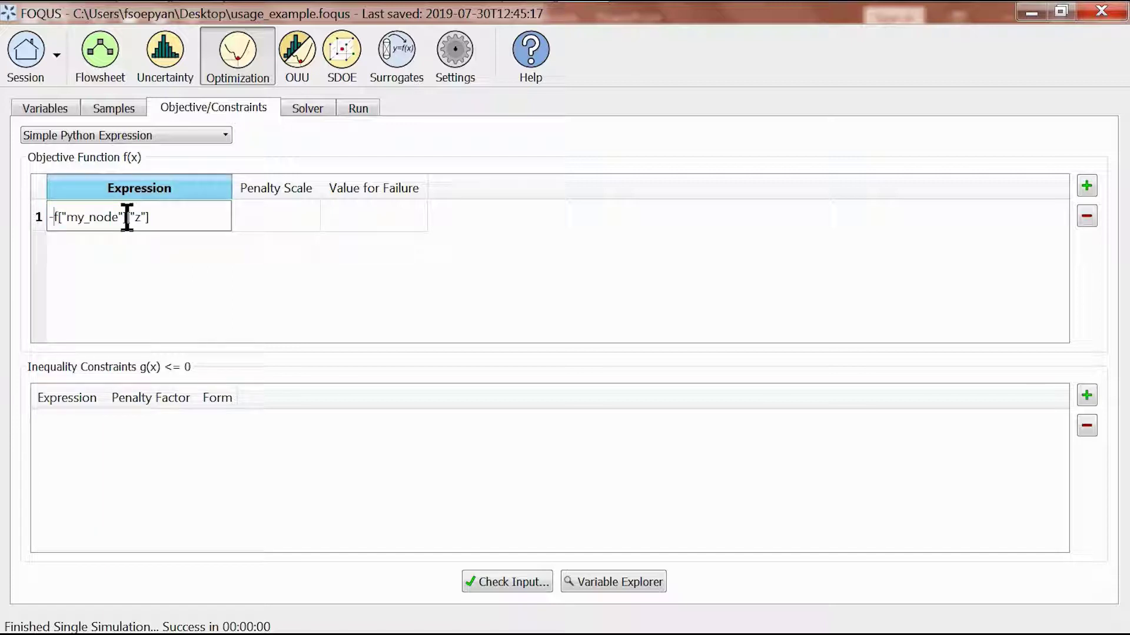
pyautogui.press('BackSpace')
pyautogui.press('Return')
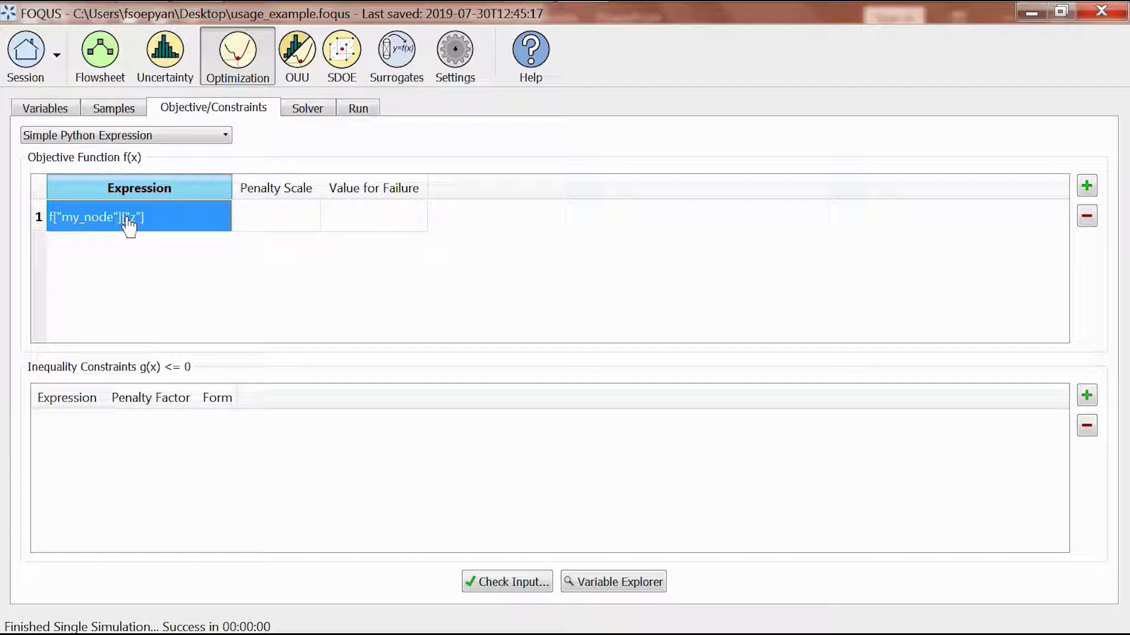
# - Set the objective function's penalty scale to 1 and its value for failure to 100
pyautogui.click(286, 229)
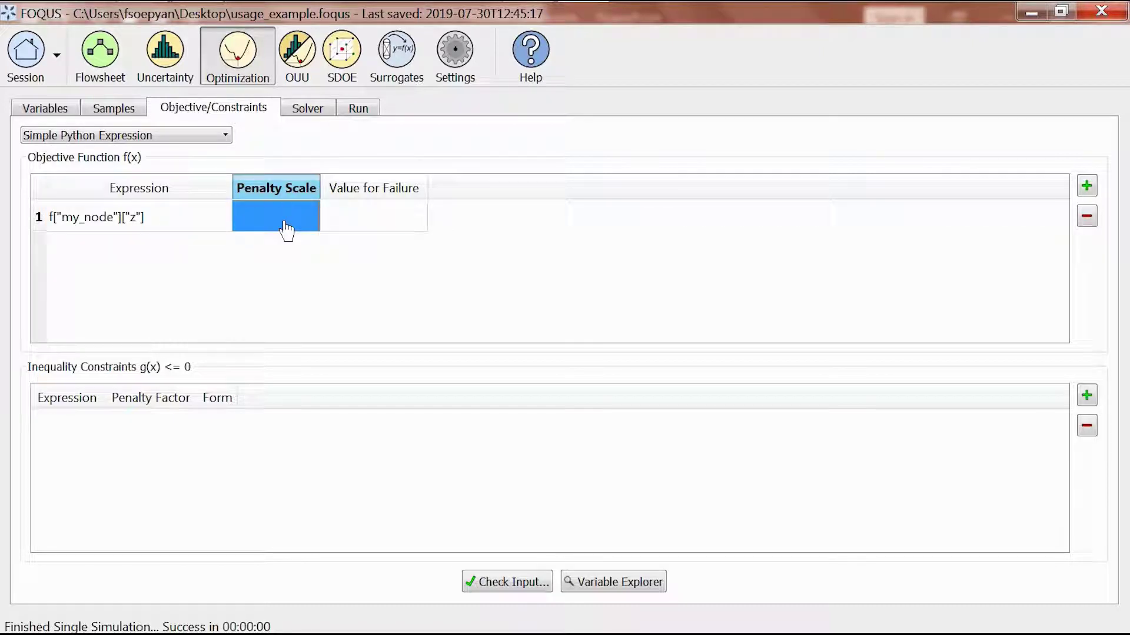
pyautogui.write('1')
pyautogui.click(343, 228)
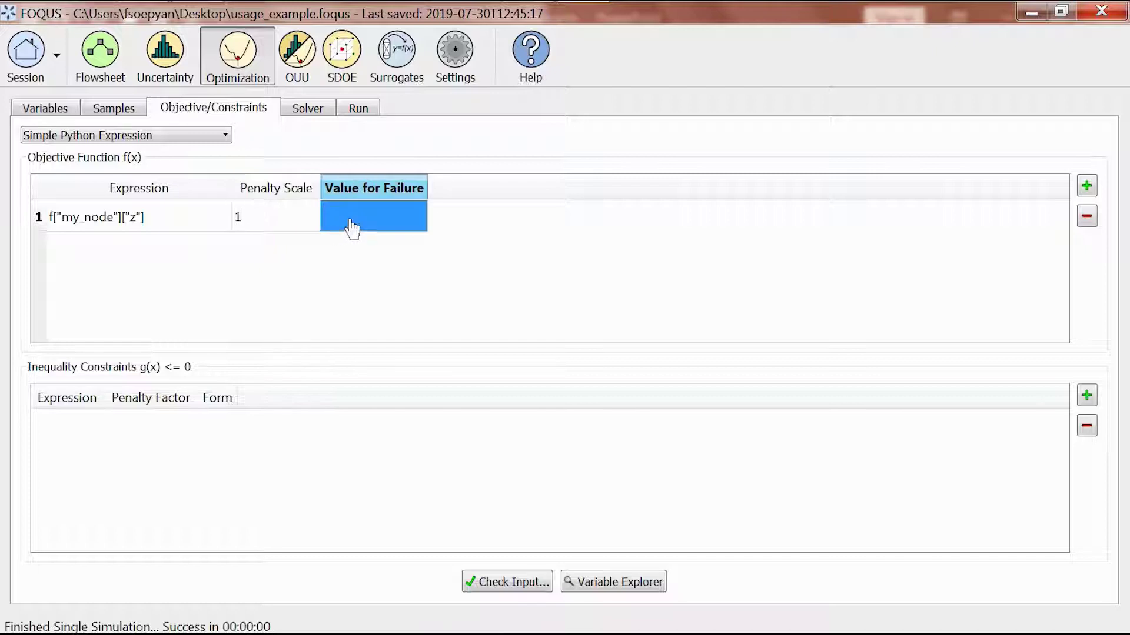
pyautogui.doubleClick(352, 225)
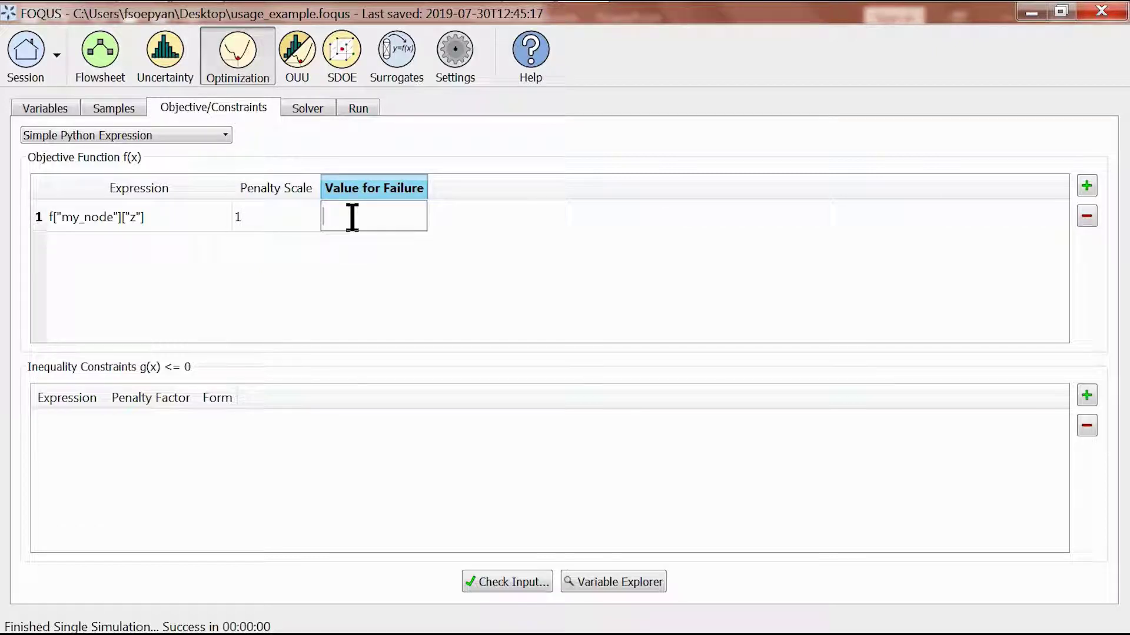
pyautogui.write('100')
pyautogui.press('Return')
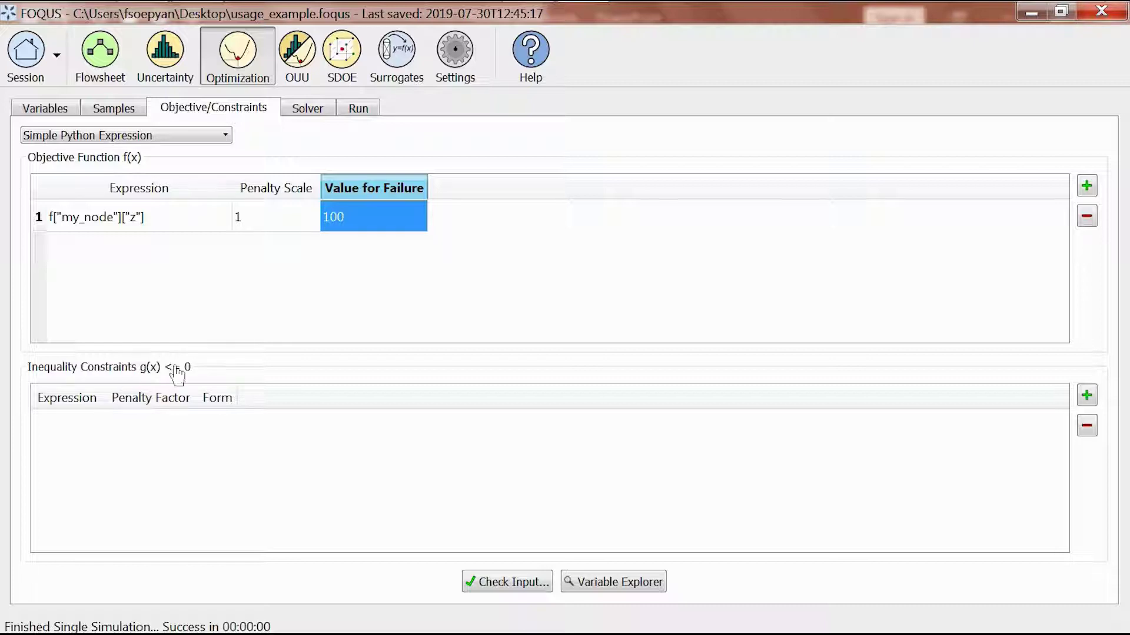
# - Add an inequality constraint row, widen its Expression and Penalty Factor columns, and consult the PowerPoint slide on the constraint form
pyautogui.click(1088, 397)
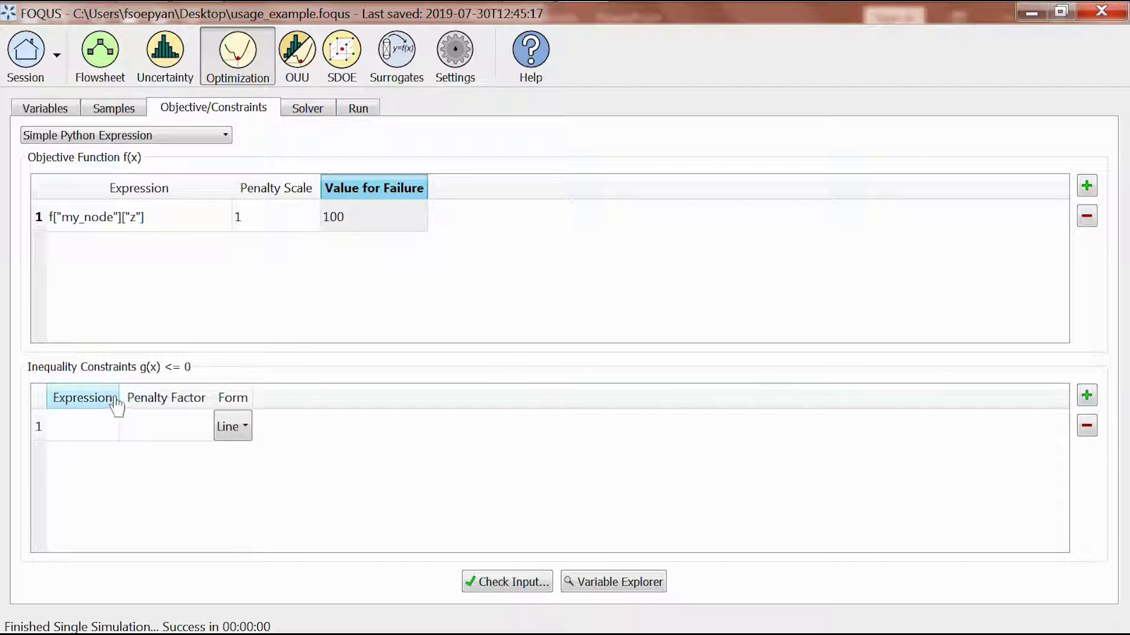
pyautogui.moveTo(119, 397); pyautogui.dragTo(220, 397)
pyautogui.moveTo(311, 399); pyautogui.dragTo(409, 397)
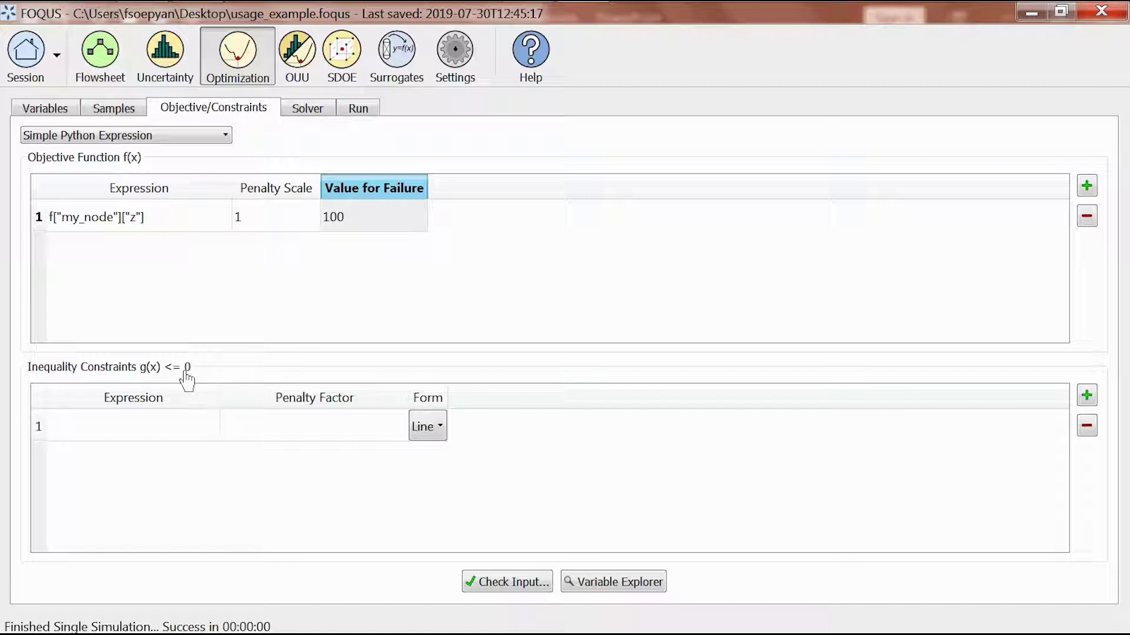
pyautogui.hotkey('alt', 'Tab')
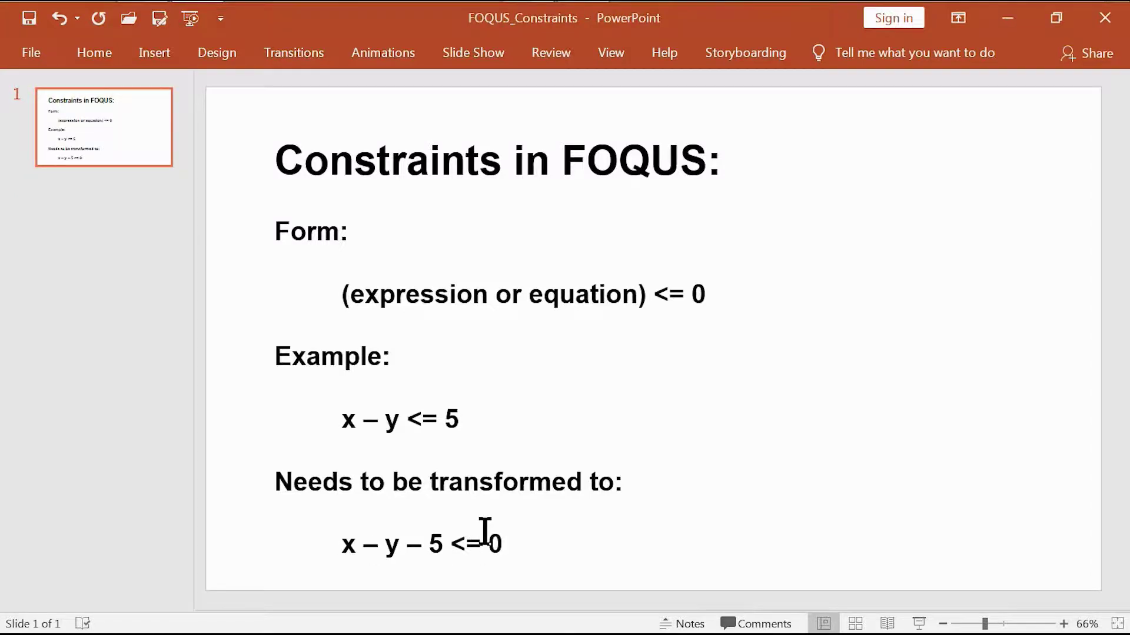
pyautogui.hotkey('alt', 'Tab')
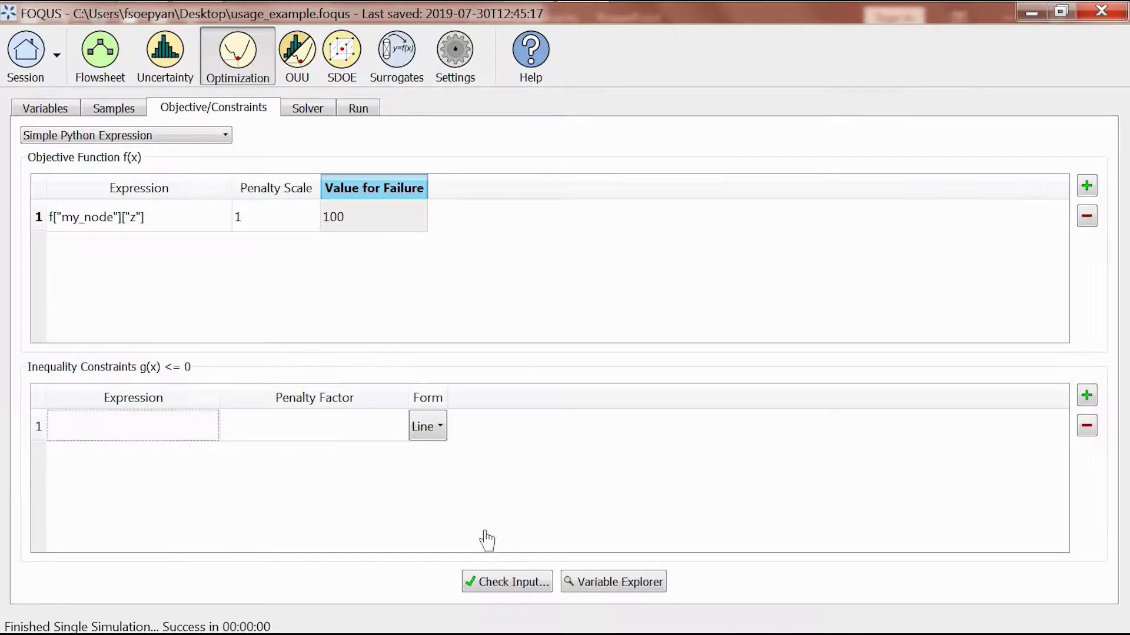
# - Copy the reference x["my_node"]["x"] for my_node's input variable x from the Variable Explorer
pyautogui.click(601, 583)
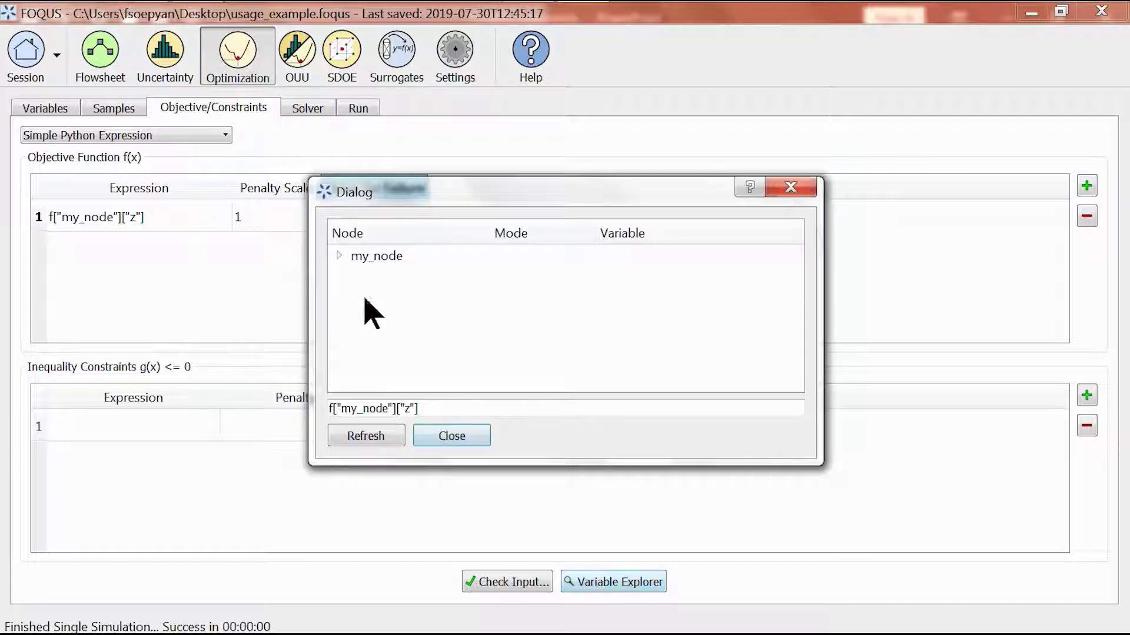
pyautogui.click(339, 256)
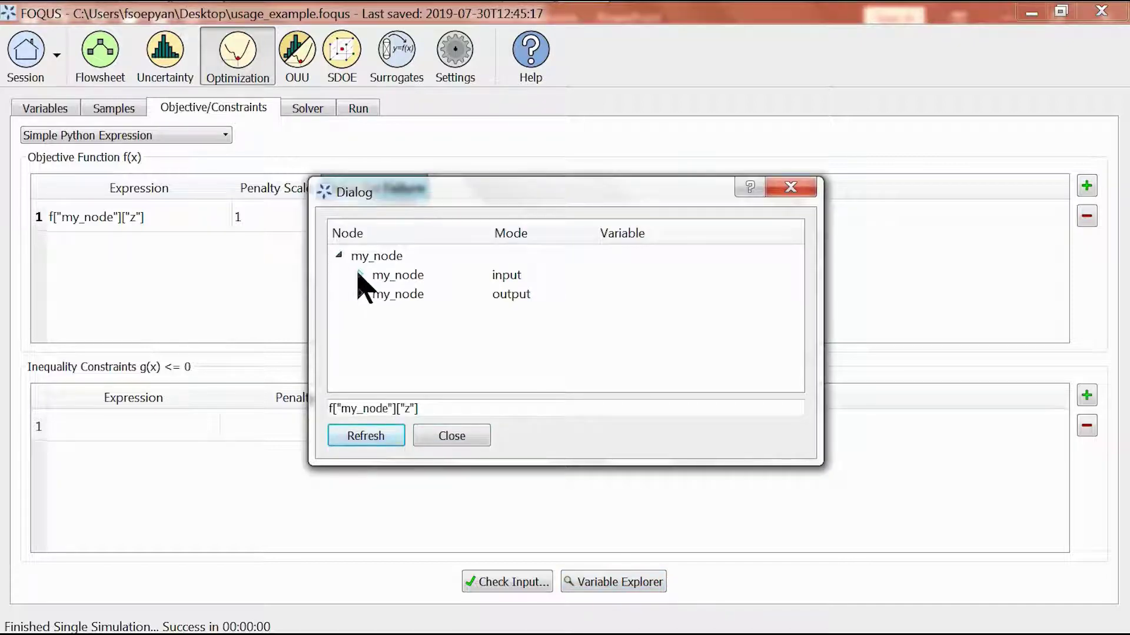
pyautogui.click(359, 274)
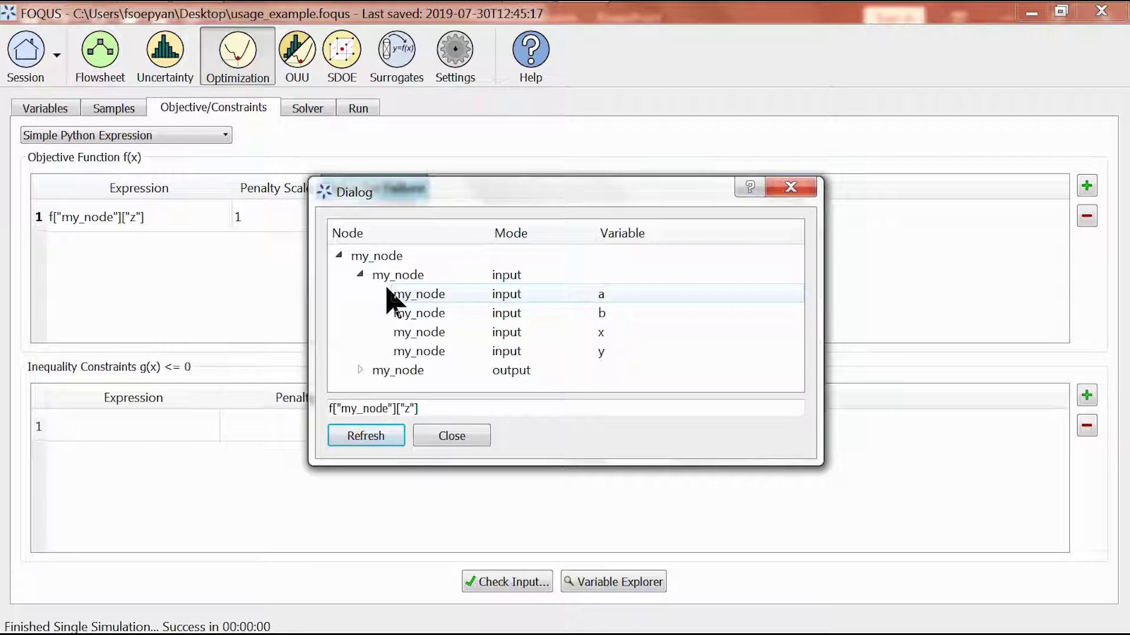
pyautogui.click(458, 333)
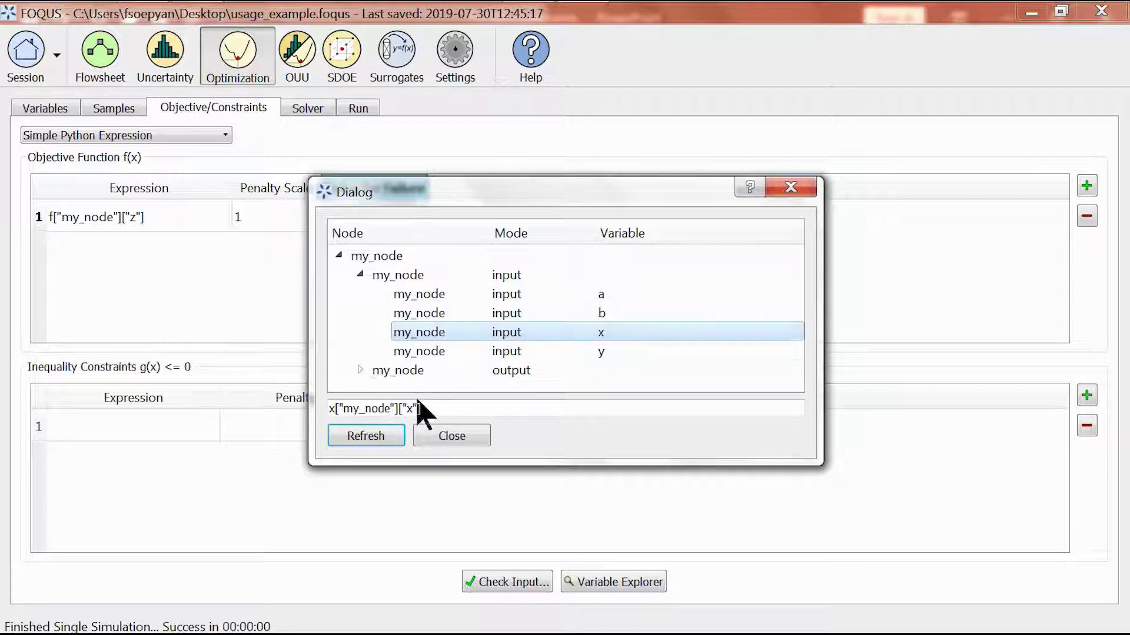
pyautogui.moveTo(421, 409); pyautogui.dragTo(324, 408)
pyautogui.hotkey('ctrl', 'c')
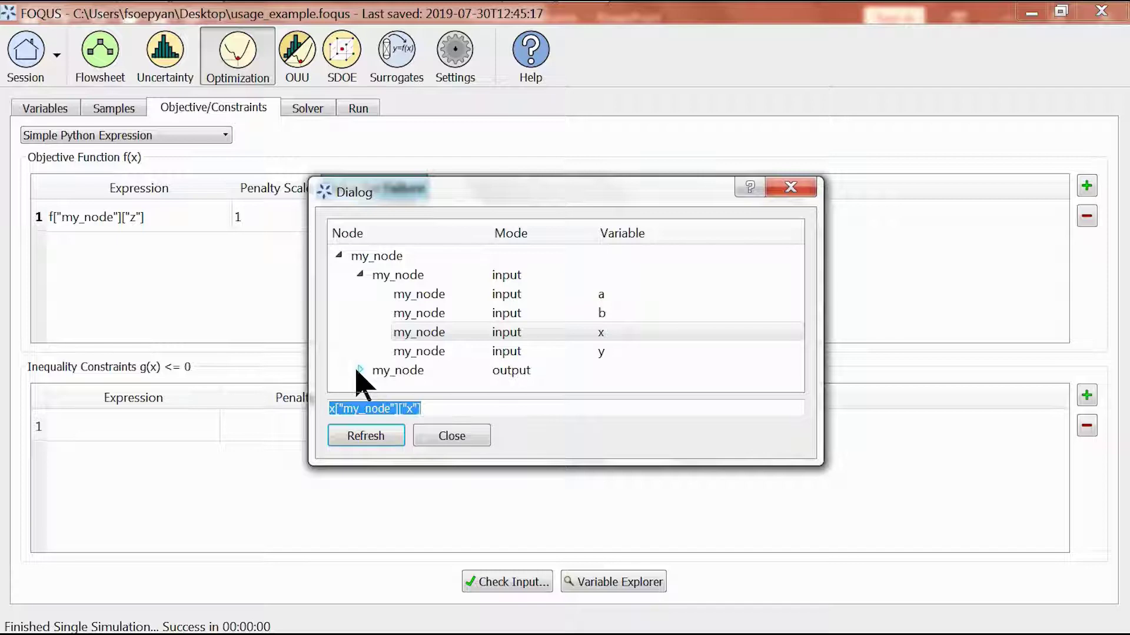
pyautogui.press('Escape')
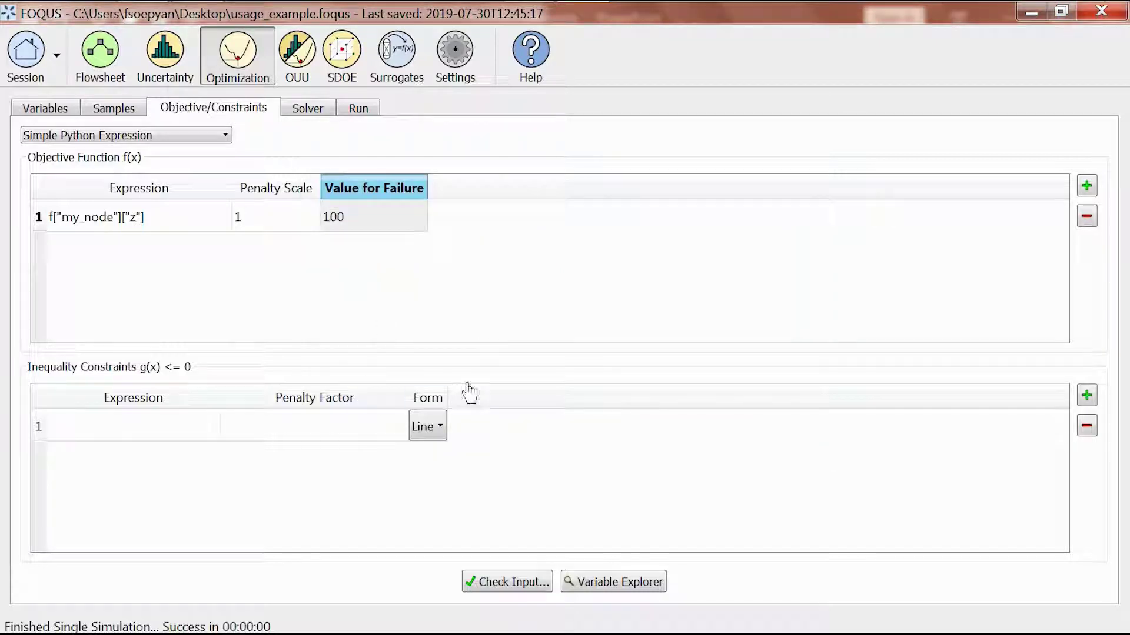
# - Enter x["my_node"]["x"] - x["my_node"]["y"] - 5 as the inequality constraint's expression and widen its column to fit
pyautogui.click(118, 433)
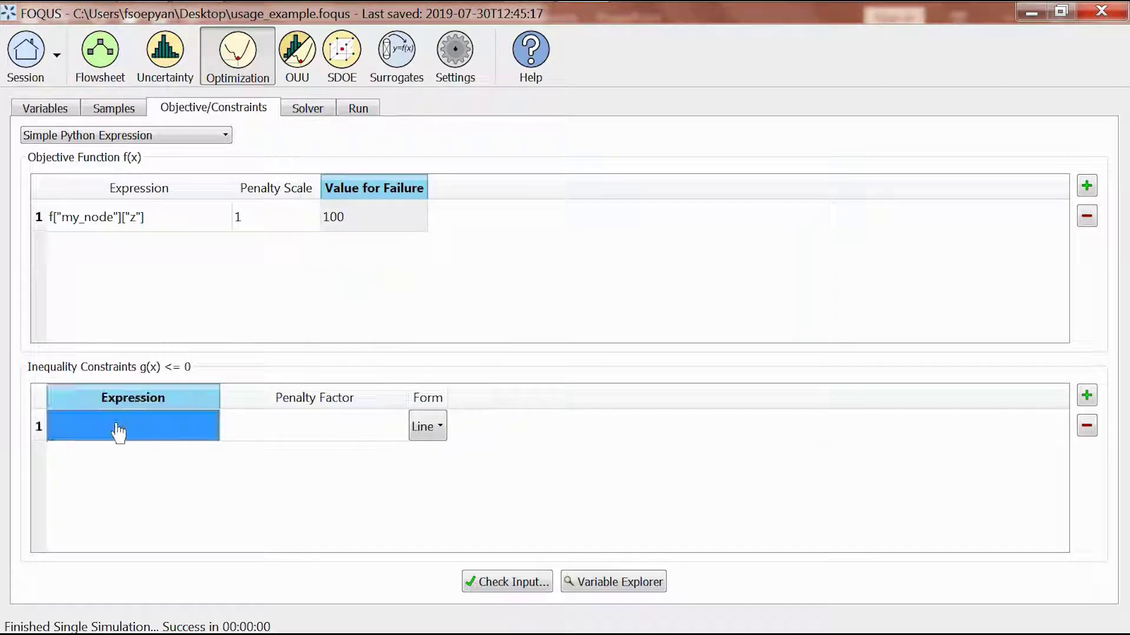
pyautogui.doubleClick(117, 431)
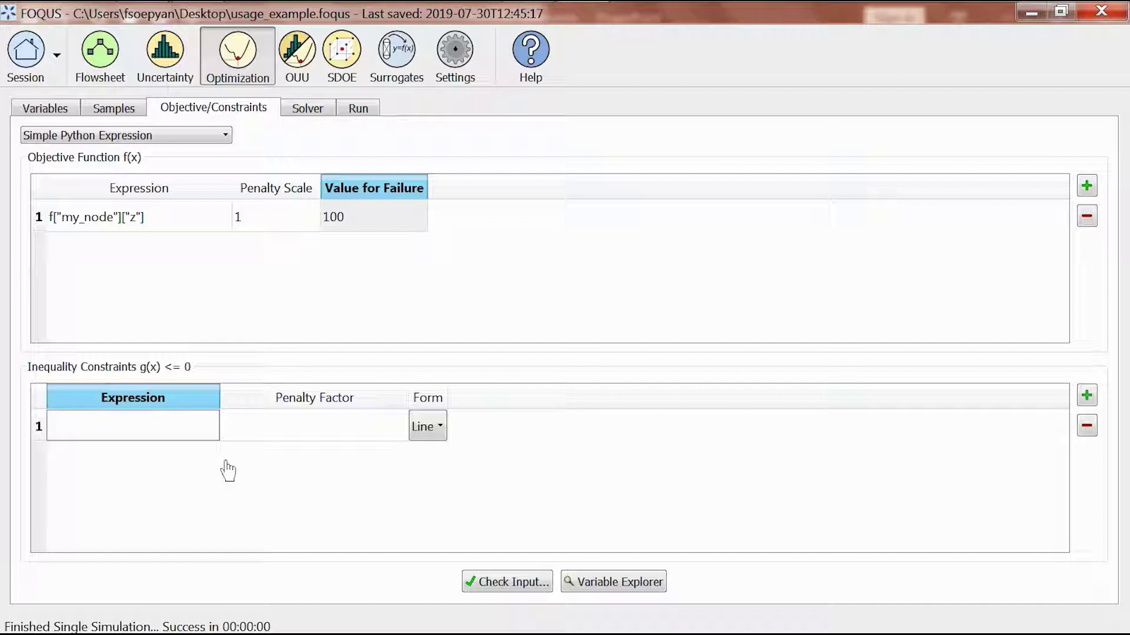
pyautogui.hotkey('ctrl', 'v')
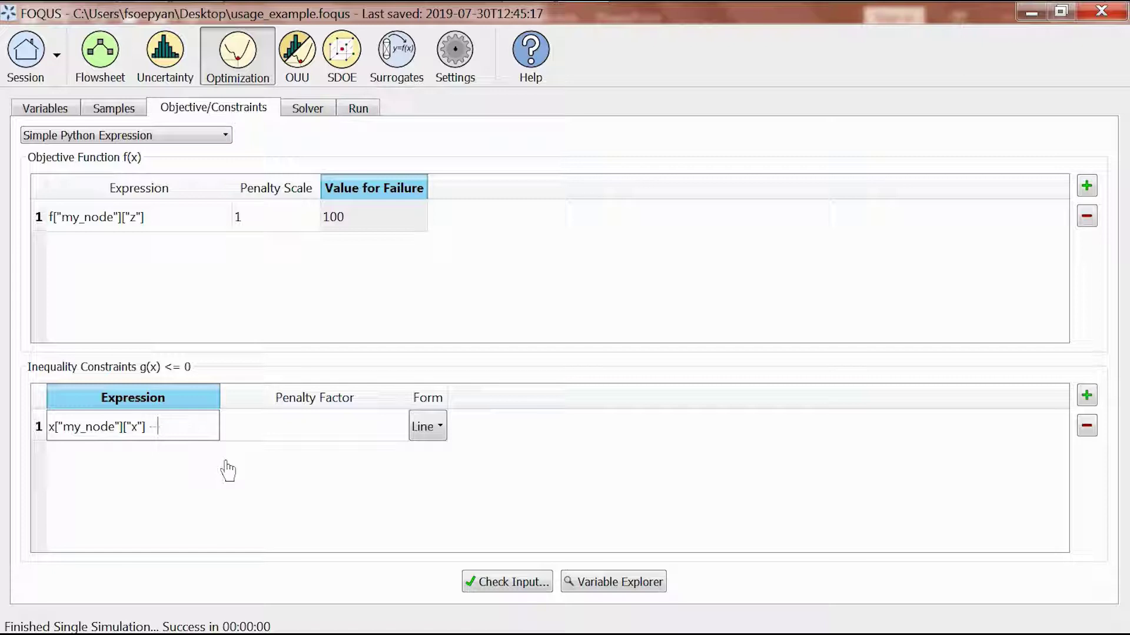
pyautogui.write('x[""""my_node')
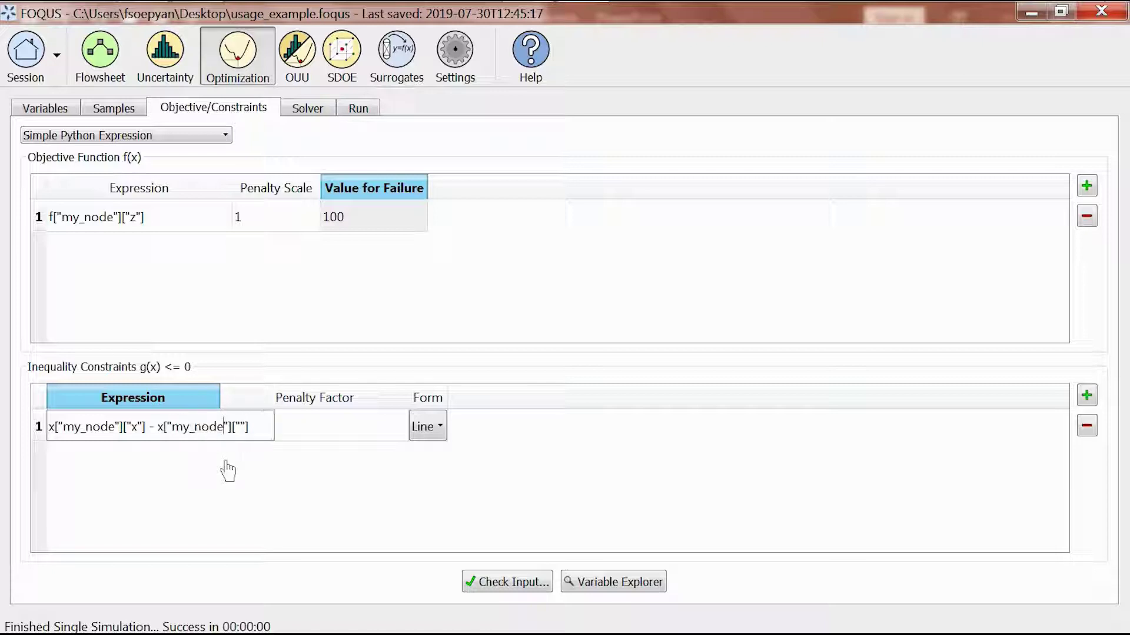
pyautogui.write('y')
pyautogui.press('Right')
pyautogui.write('- 5')
pyautogui.press('Return')
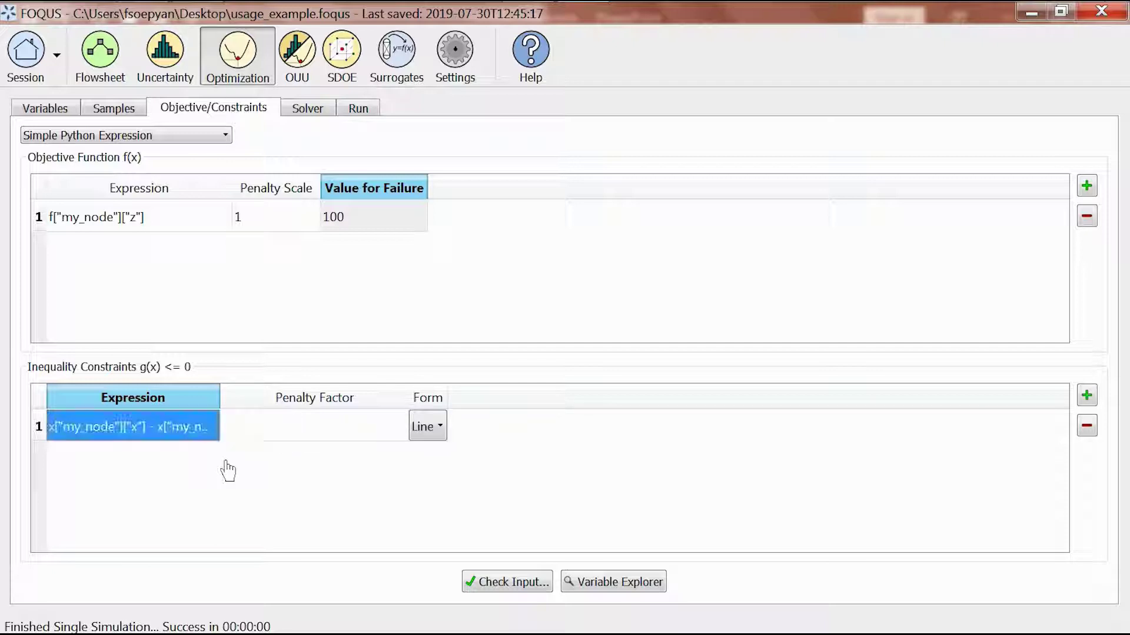
pyautogui.moveTo(218, 395); pyautogui.dragTo(303, 397)
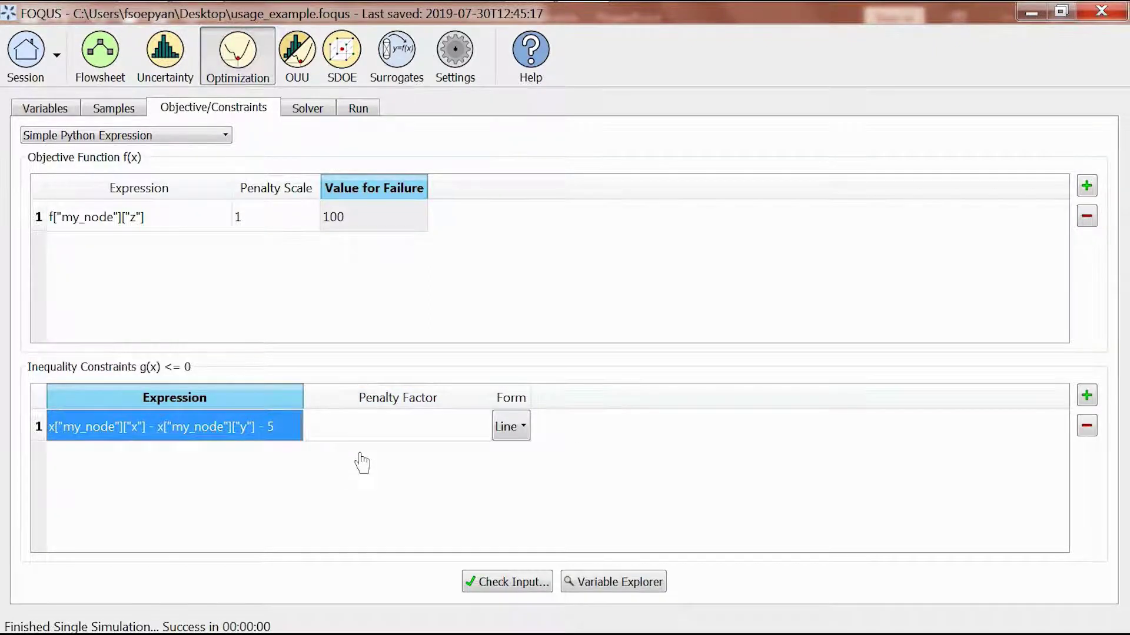
# - Compare the entered constraint expression with the transformed example on the PowerPoint slide
pyautogui.hotkey('alt', 'Tab')
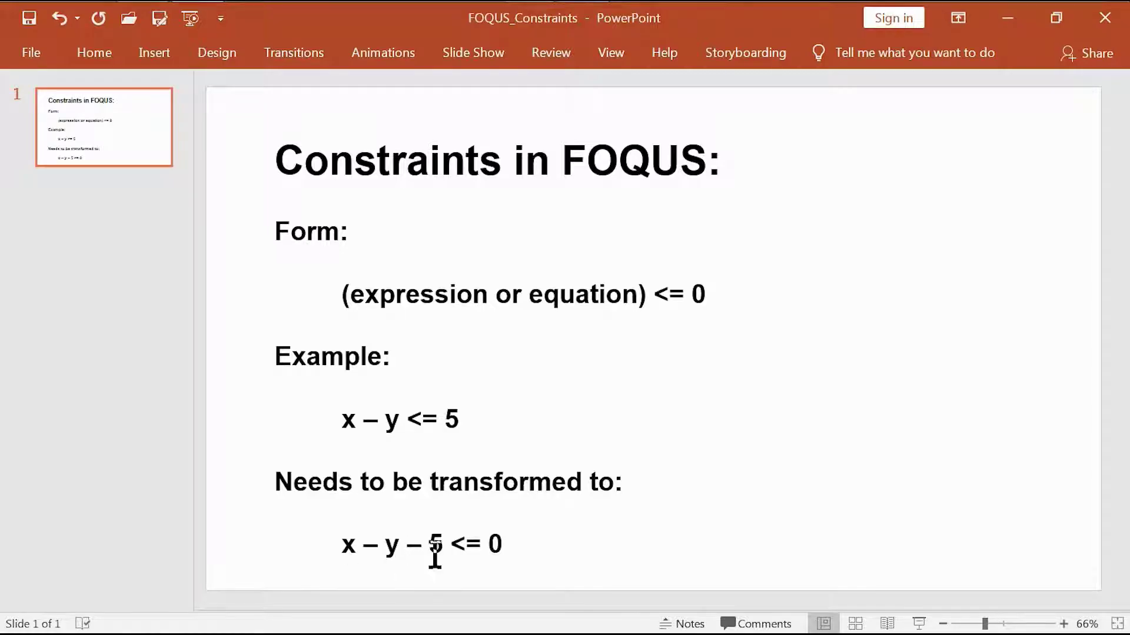
pyautogui.hotkey('alt', 'Tab')
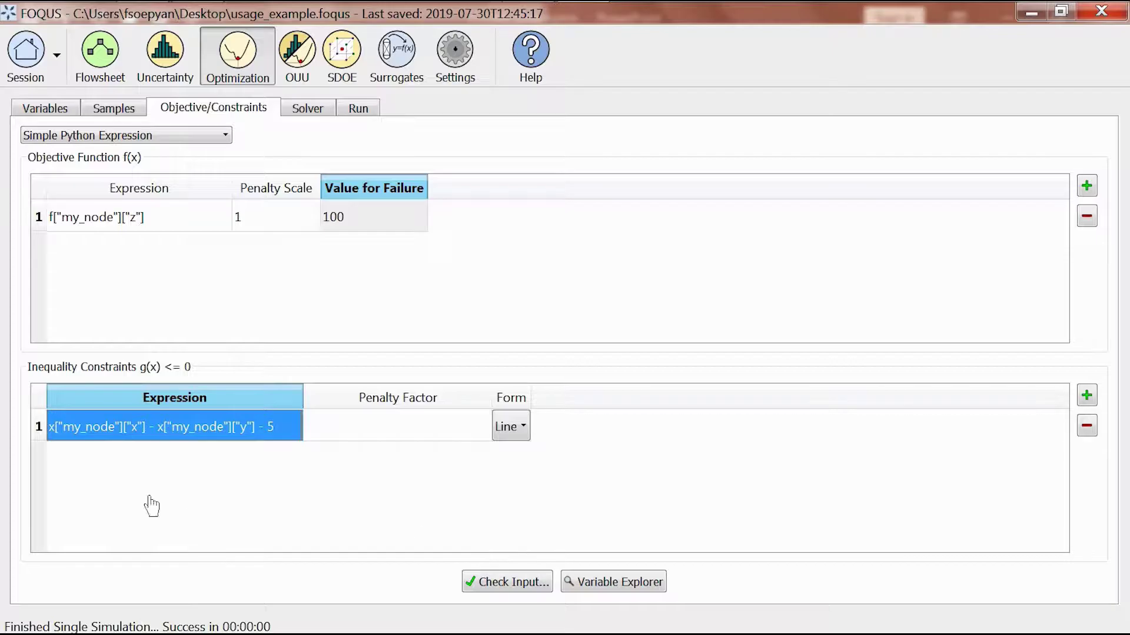
pyautogui.click(119, 475)
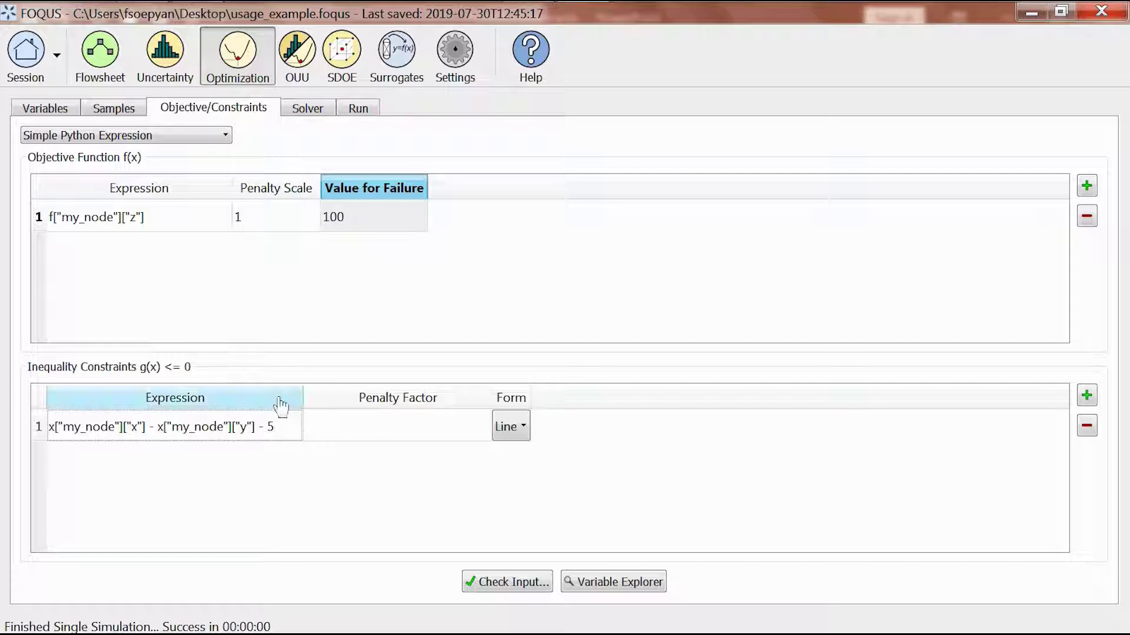
# - Set the inequality constraint's penalty factor to 1 with the Linear form, and widen the Form column
pyautogui.click(386, 436)
pyautogui.write('1')
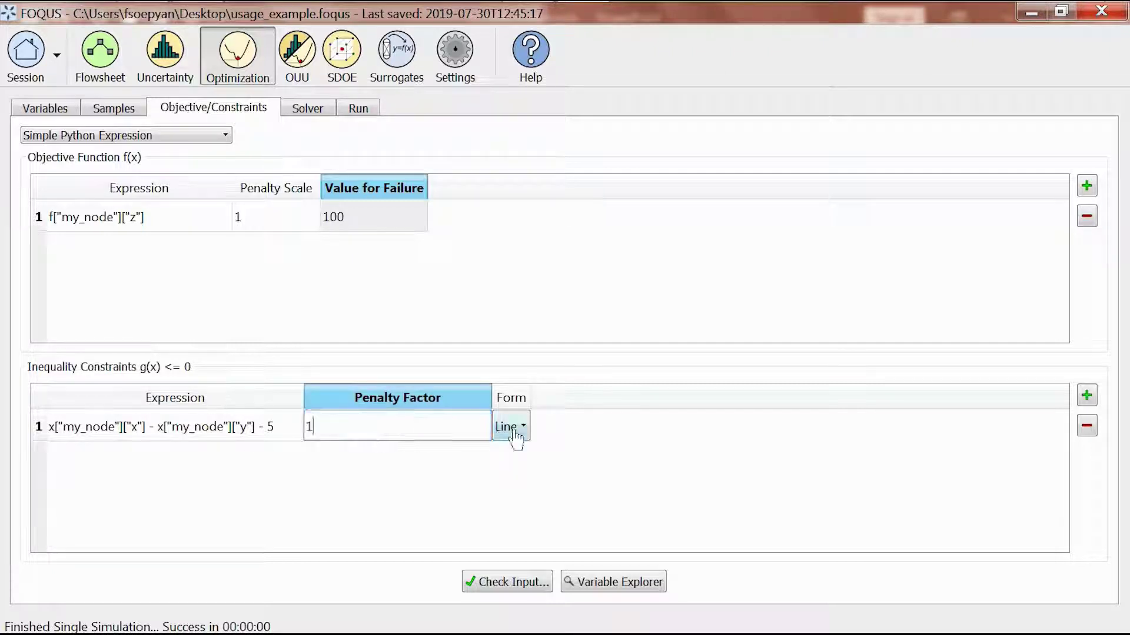
pyautogui.click(512, 430)
pyautogui.click(518, 429)
pyautogui.moveTo(530, 395); pyautogui.dragTo(588, 395)
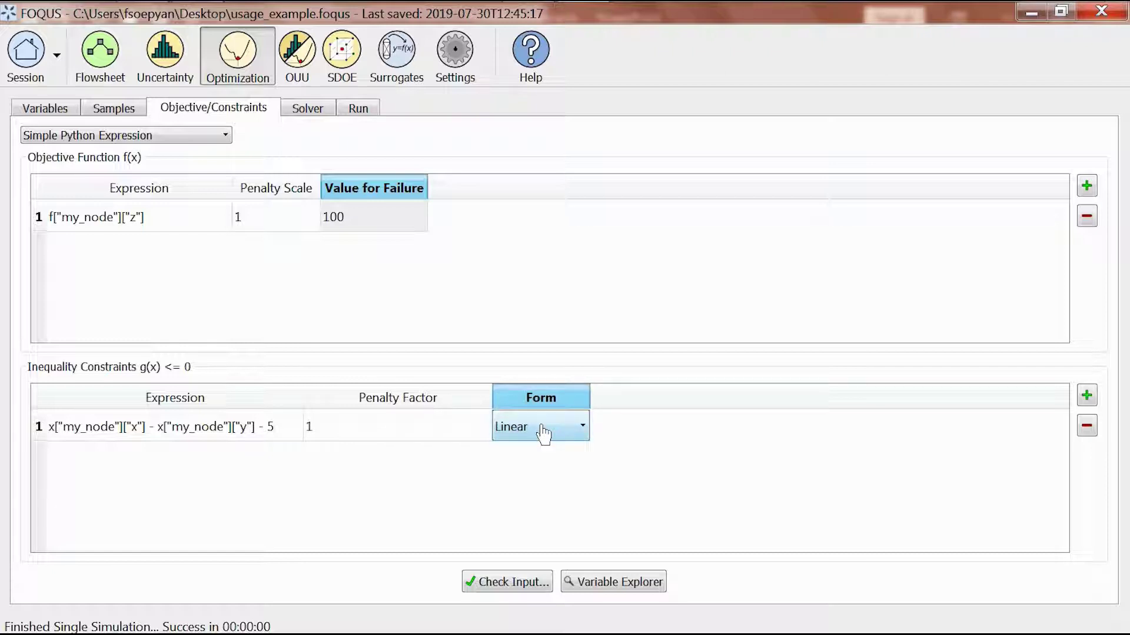
# - Choose NLopt as the optimization solver
pyautogui.click(313, 116)
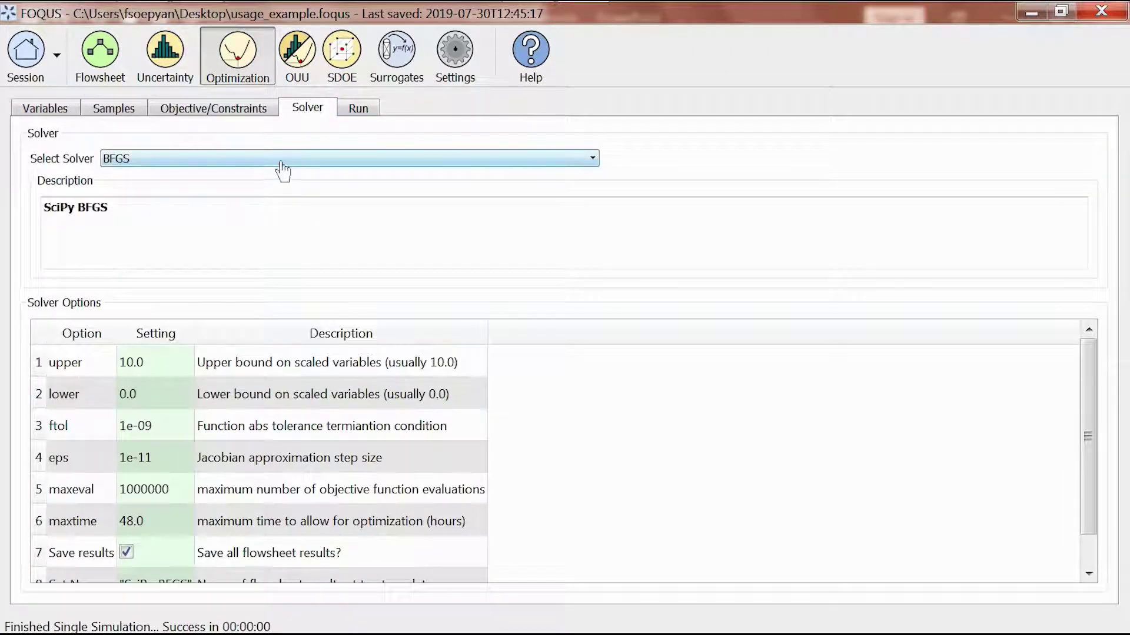
pyautogui.click(283, 168)
pyautogui.click(264, 190)
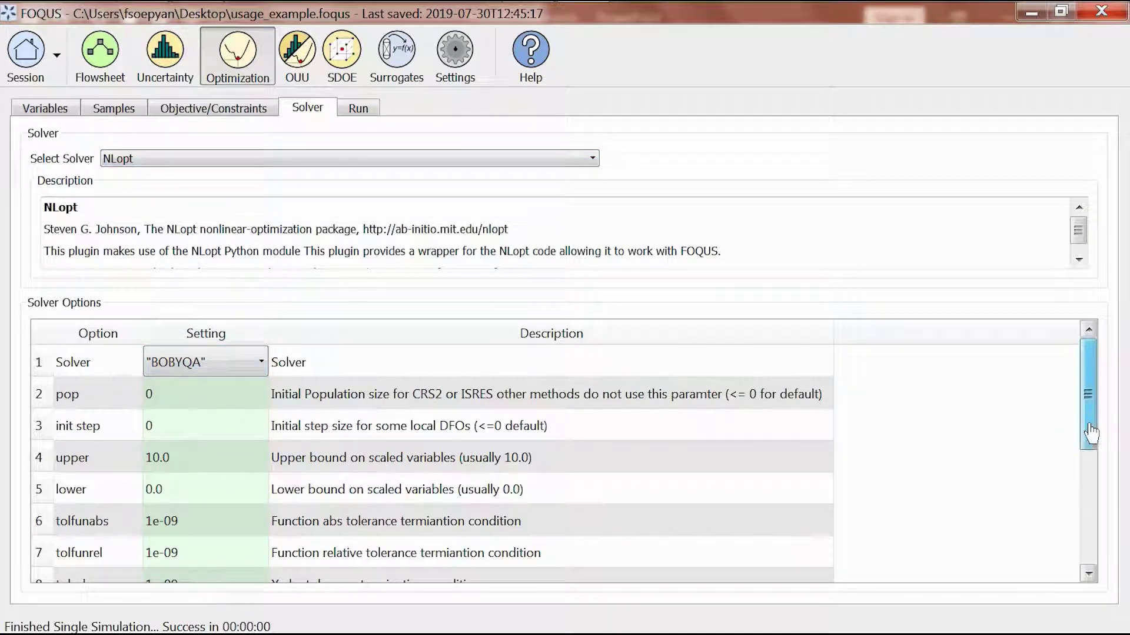
# - Set the solver's absolute and relative function tolerances, tolfunabs and tolfunrel, to 1e-06
pyautogui.scroll(-3, 544, 439)
pyautogui.click(202, 427)
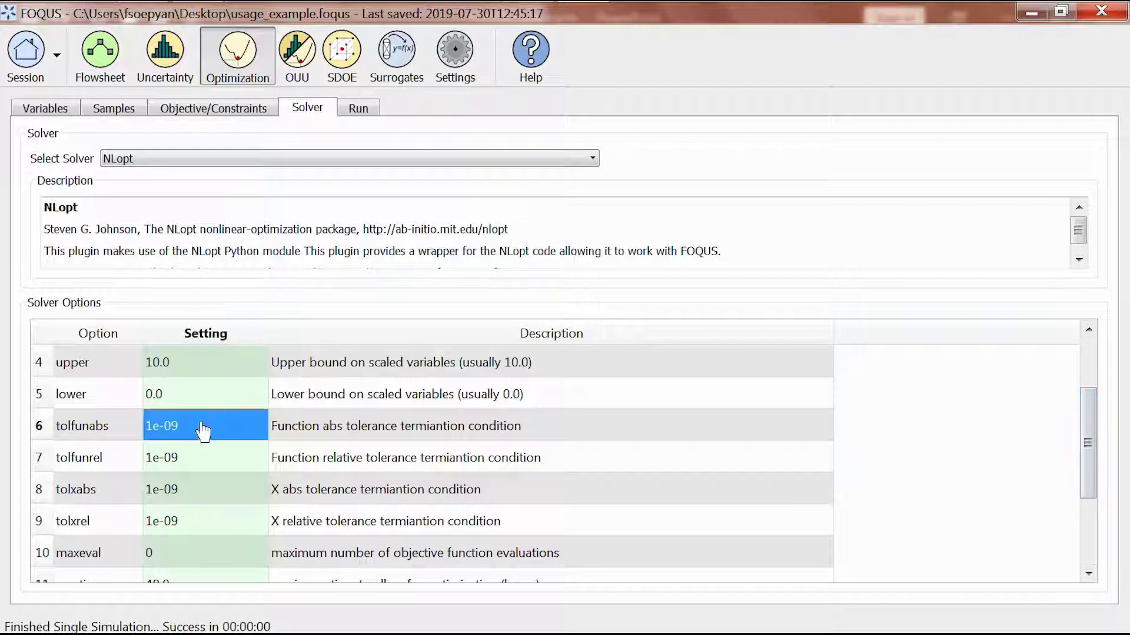
pyautogui.press('F2')
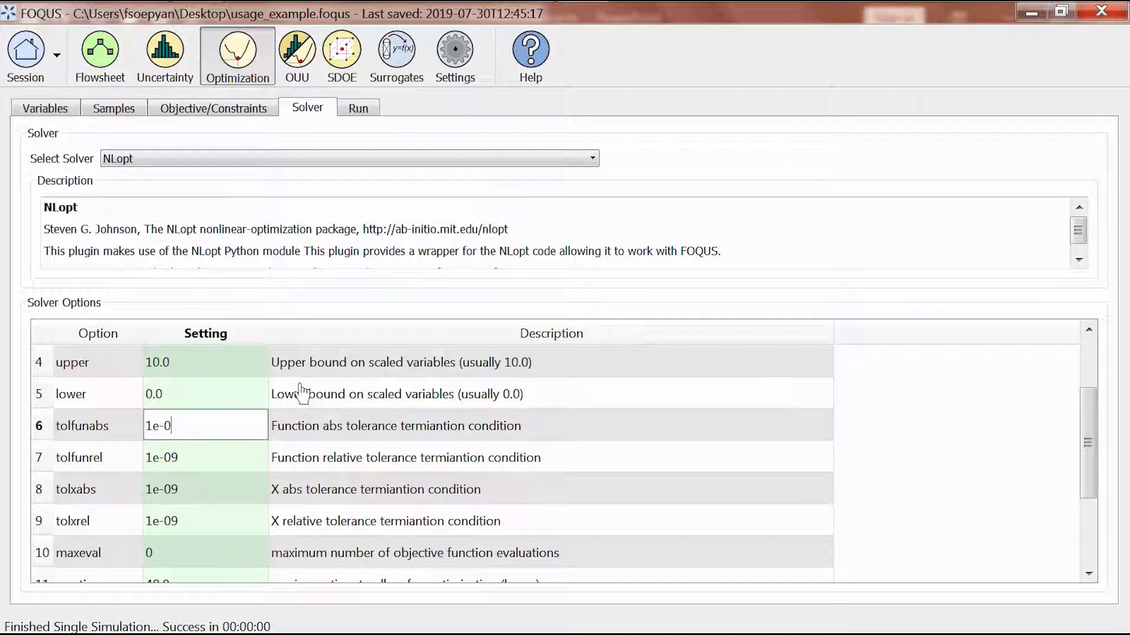
pyautogui.press('Return')
pyautogui.press('Down')
pyautogui.press('F2')
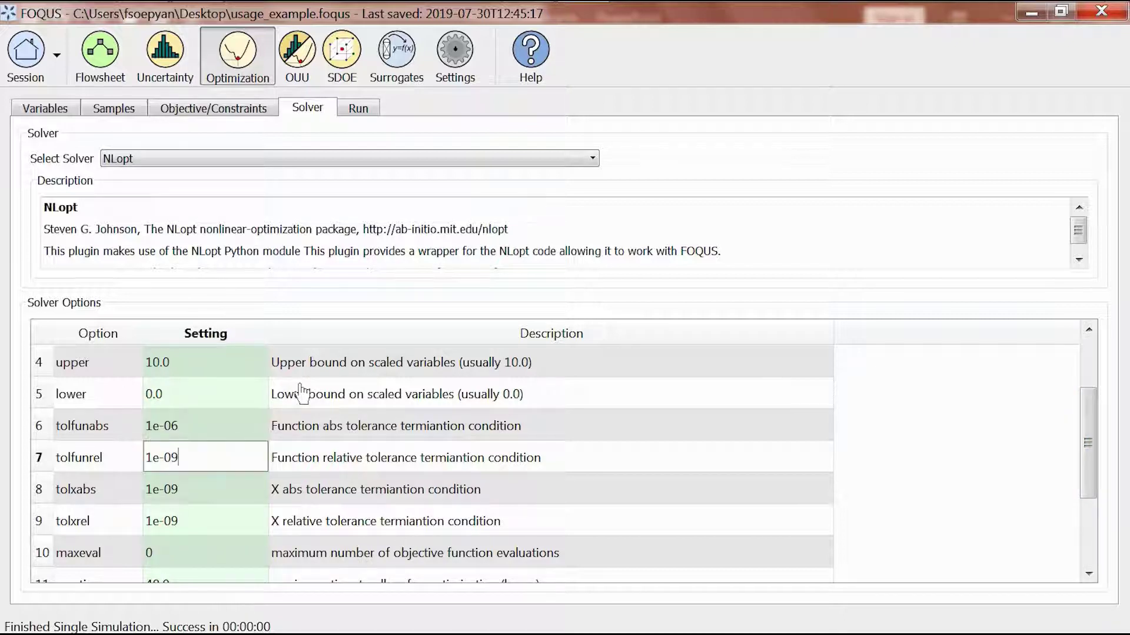
pyautogui.write('6')
pyautogui.press('Return')
# - Set the solver's absolute and relative X tolerances, tolxabs and tolxrel, to 1e-06
pyautogui.press('Down')
pyautogui.press('F2')
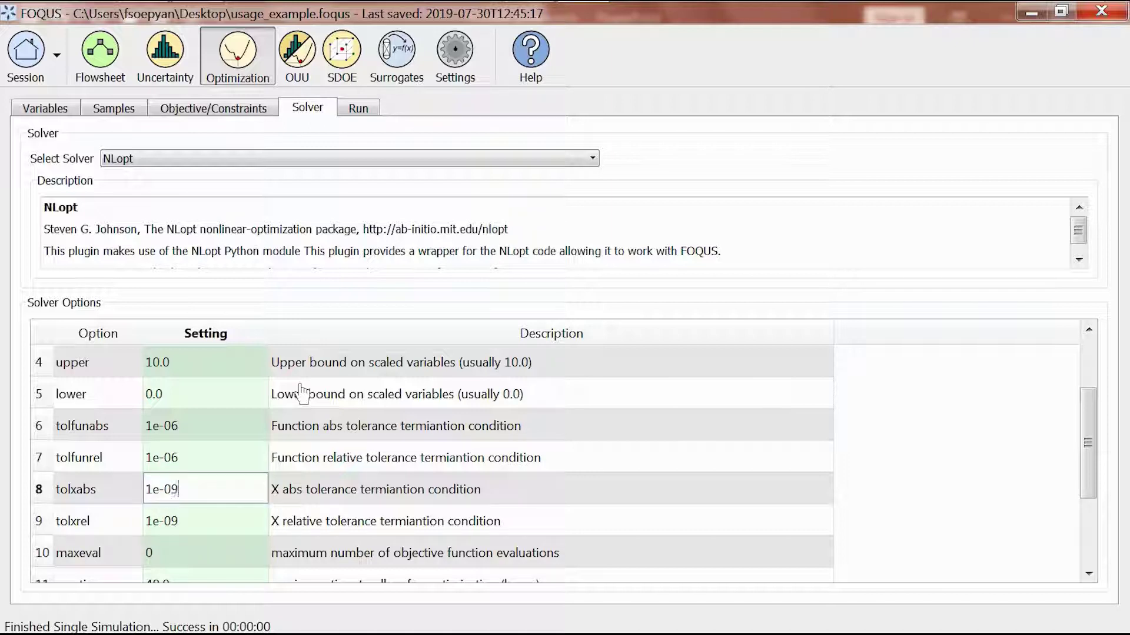
pyautogui.write('6')
pyautogui.press('Return')
pyautogui.press('Down')
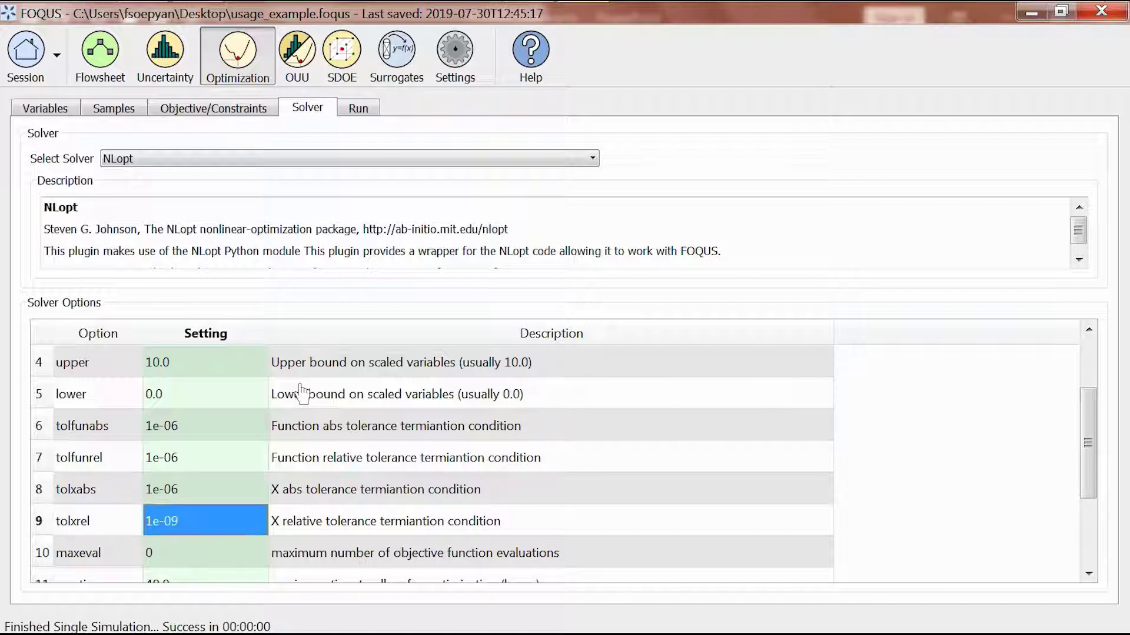
pyautogui.press('F2')
pyautogui.press('End')
pyautogui.press('BackSpace')
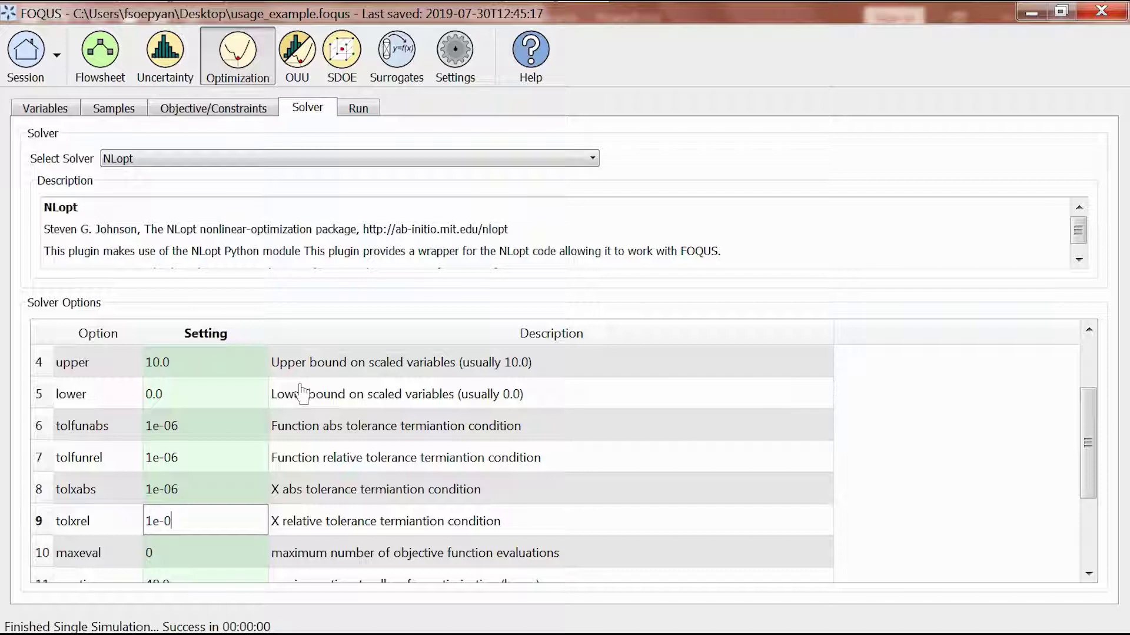
pyautogui.write('6')
pyautogui.press('Return')
# - Review the function and X tolerance settings among the NLopt solver options
pyautogui.press('Up')
pyautogui.press('Up')
pyautogui.press('Up')
pyautogui.press('Up')
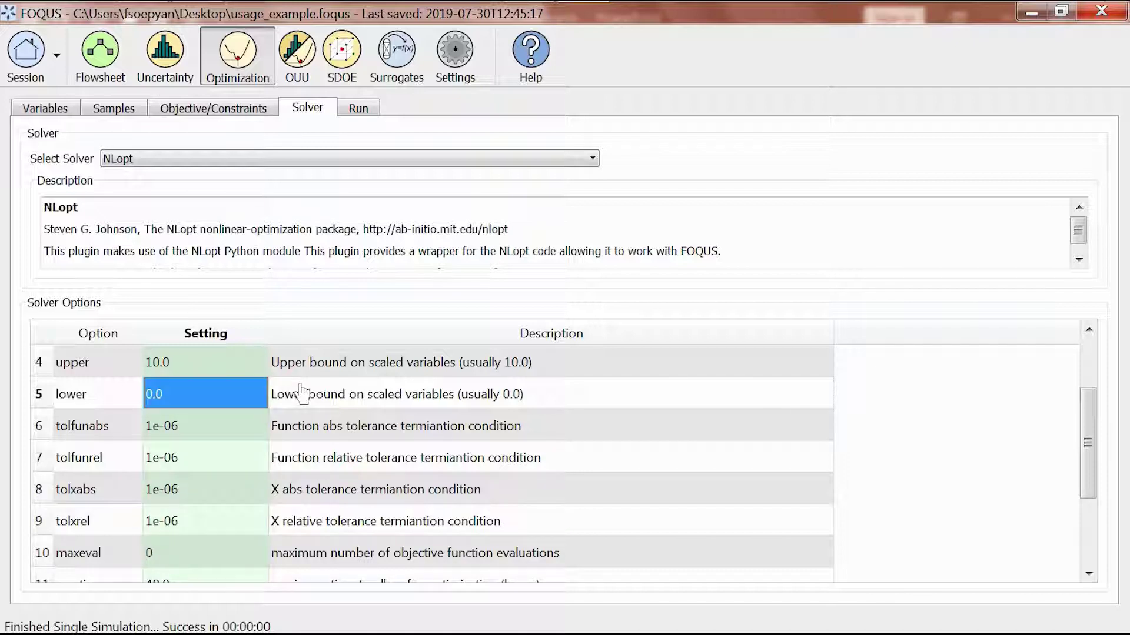
pyautogui.click(211, 430)
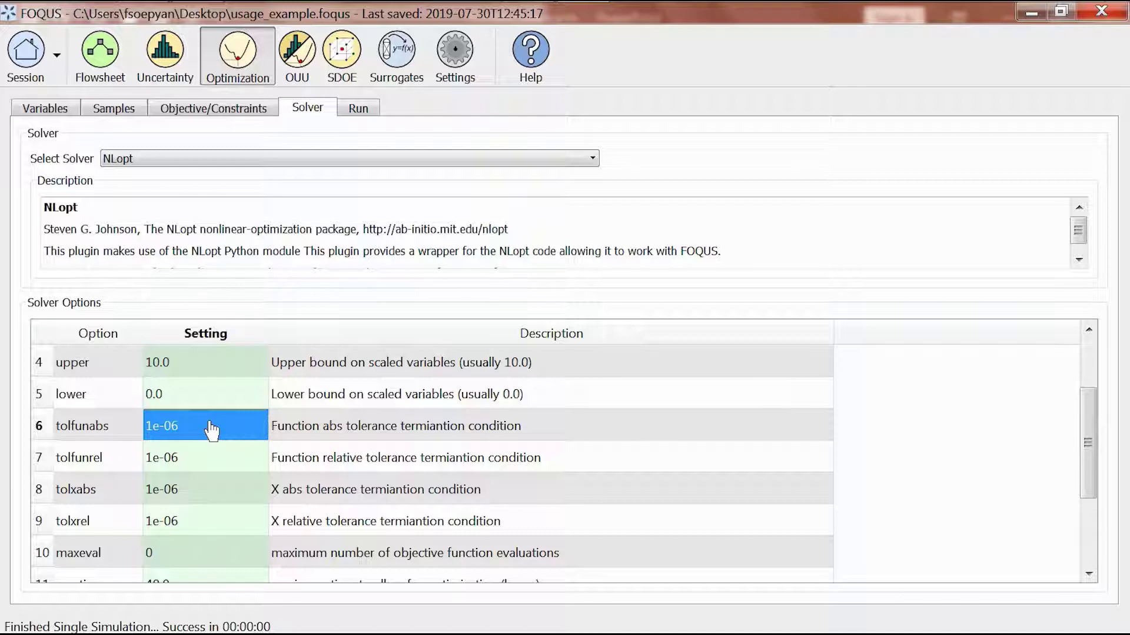
pyautogui.press('Down')
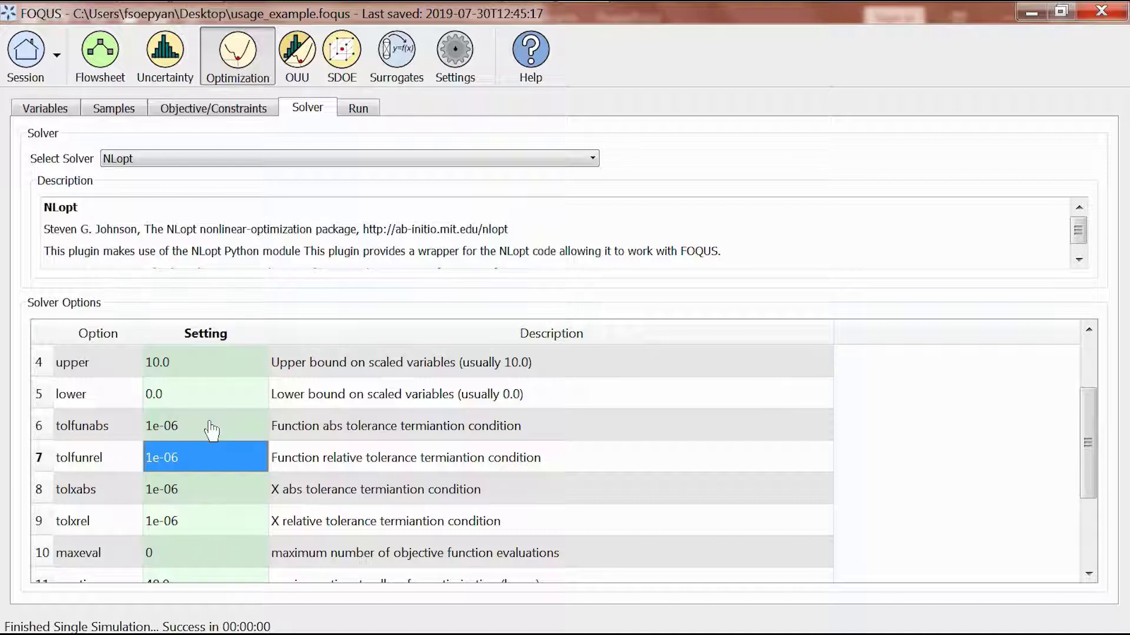
pyautogui.press('Up')
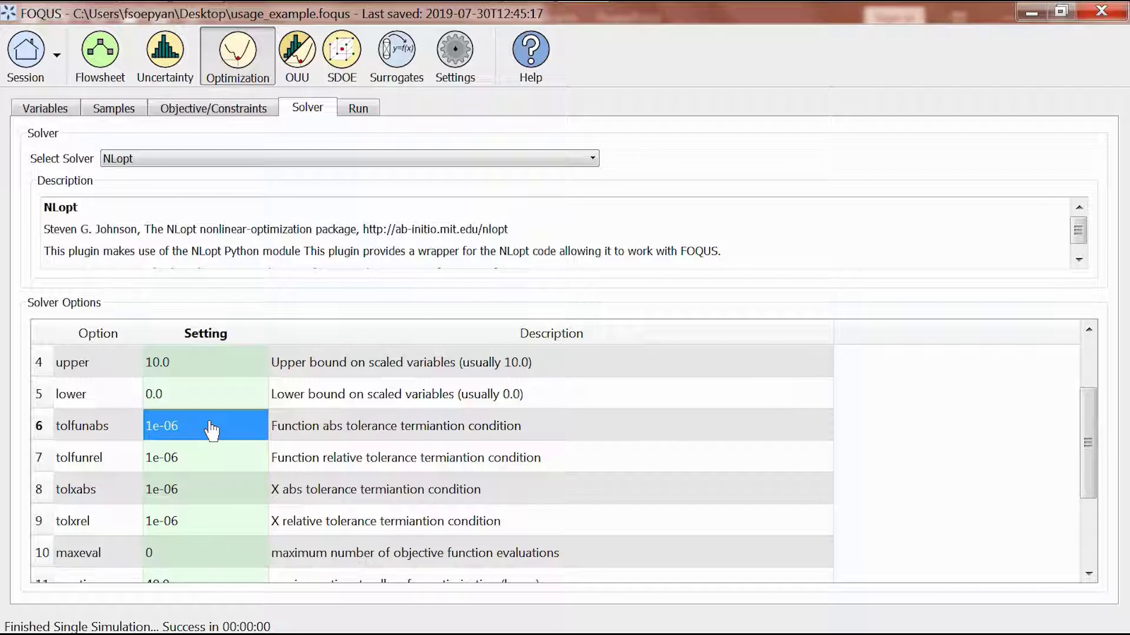
pyautogui.press('Down')
pyautogui.press('Down')
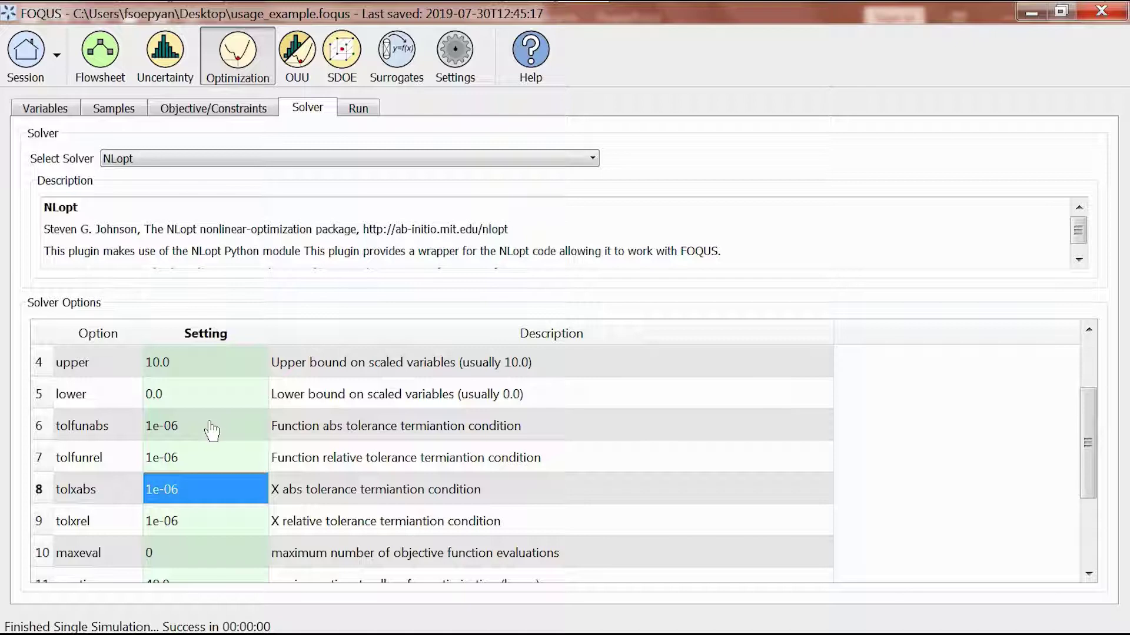
pyautogui.press('Up')
pyautogui.press('Up')
pyautogui.press('Down')
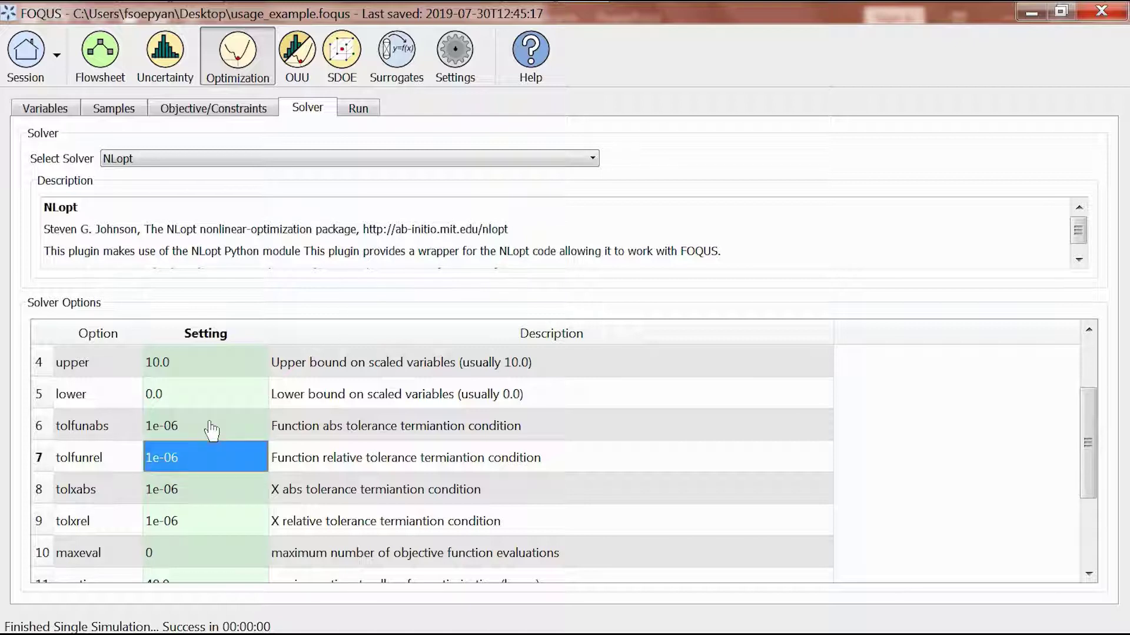
# - Review the remaining NLopt solver options from the relative X tolerance through to the backup interval
pyautogui.press('Down')
pyautogui.press('Down')
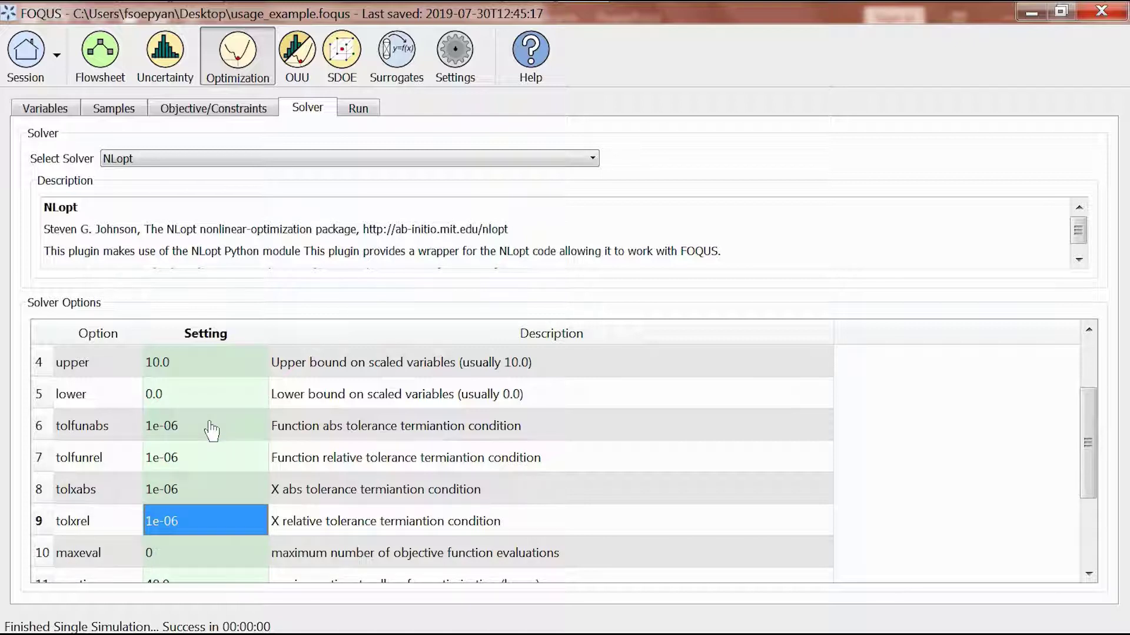
pyautogui.moveTo(1087, 438); pyautogui.dragTo(1089, 519)
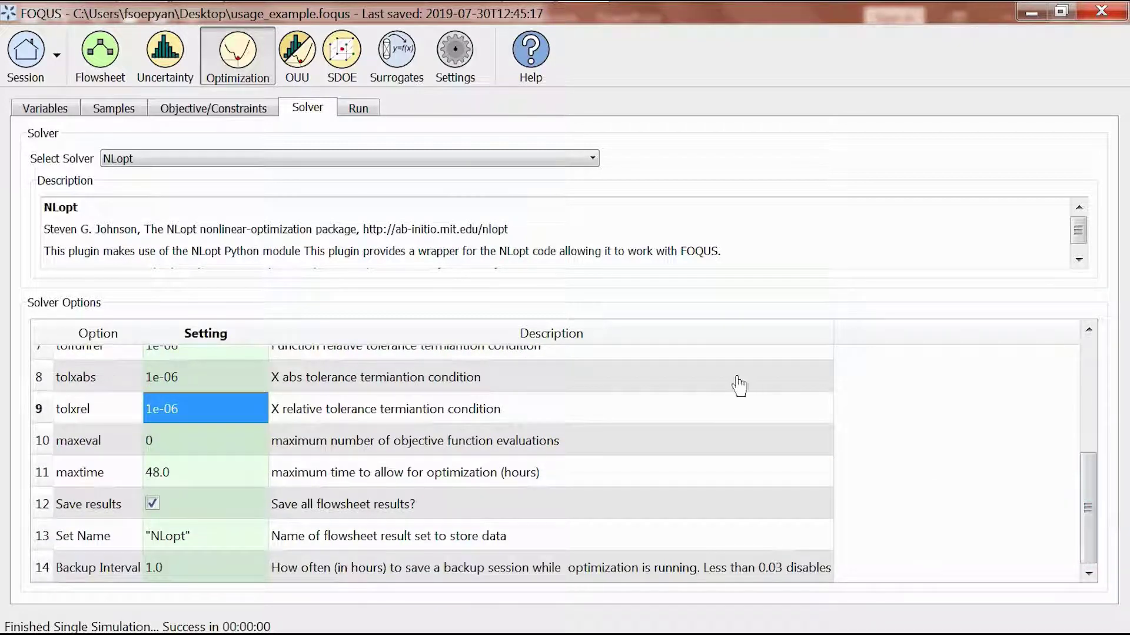
# - Save the session without a change log entry and start the NLopt optimization run
pyautogui.click(361, 109)
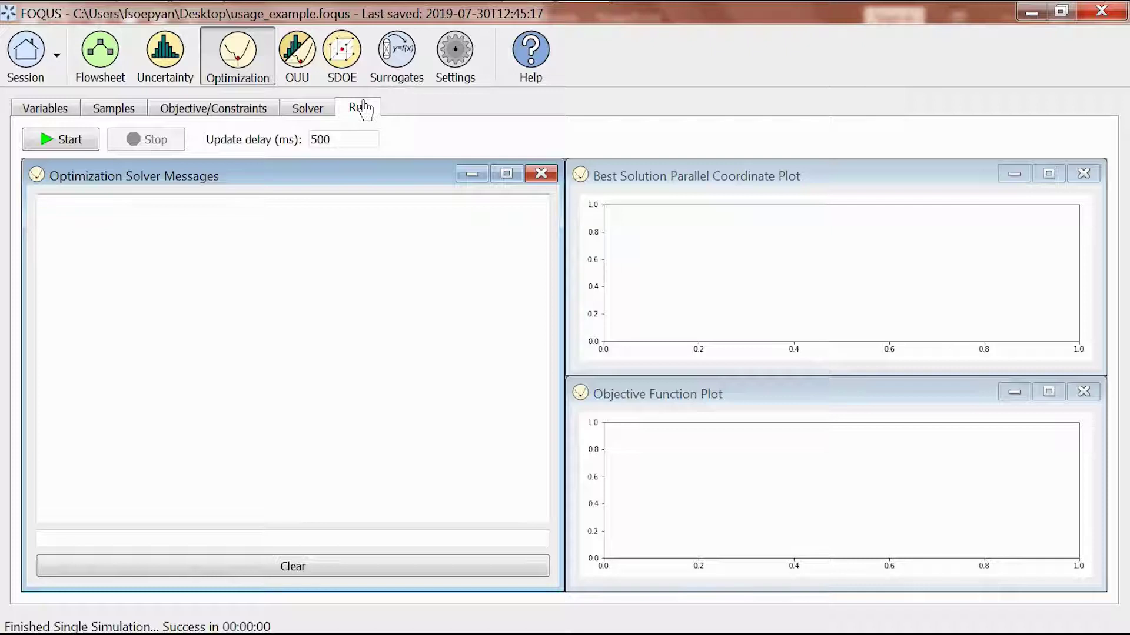
pyautogui.hotkey('ctrl', 's')
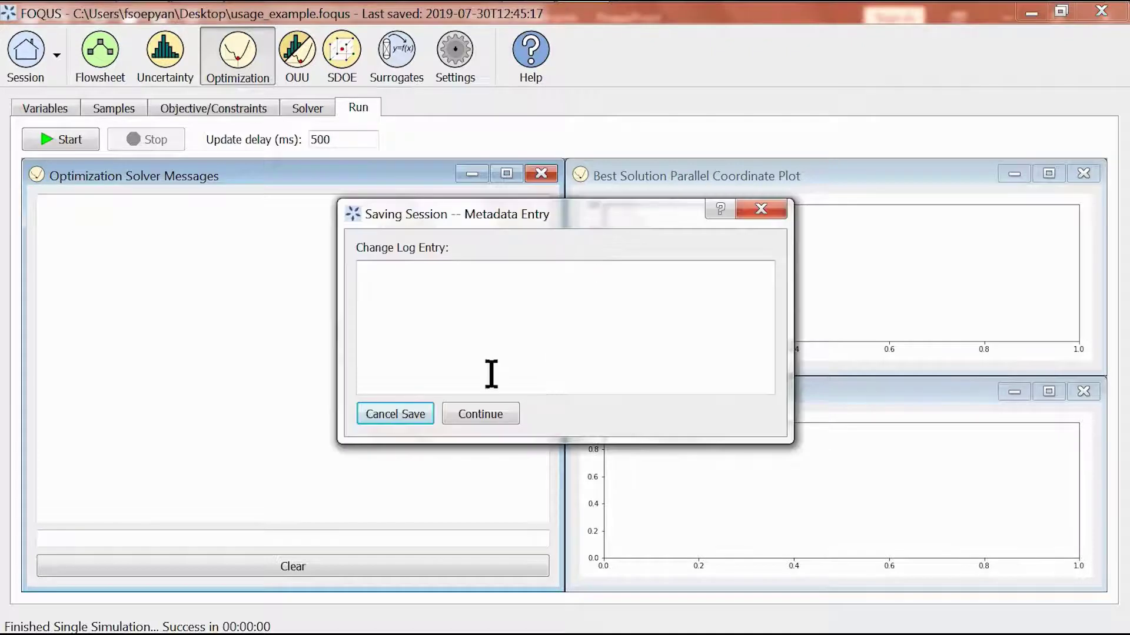
pyautogui.click(494, 417)
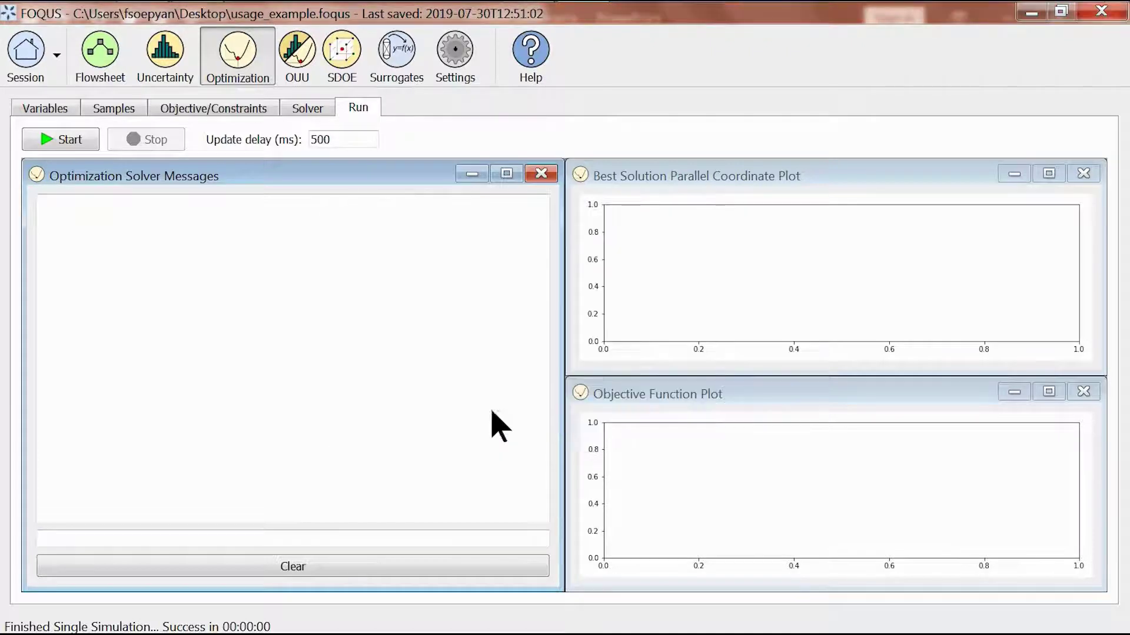
pyautogui.click(60, 140)
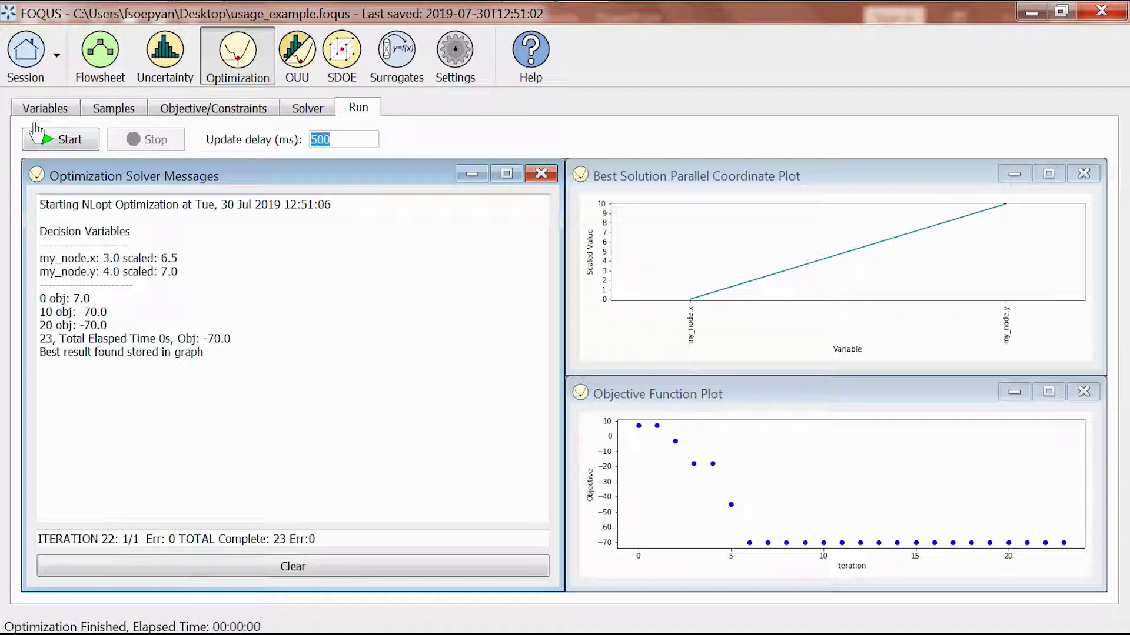
# - Check the optimized x and y values among the optimization variables, and my_node's input variables and output z on the flowsheet
pyautogui.click(45, 115)
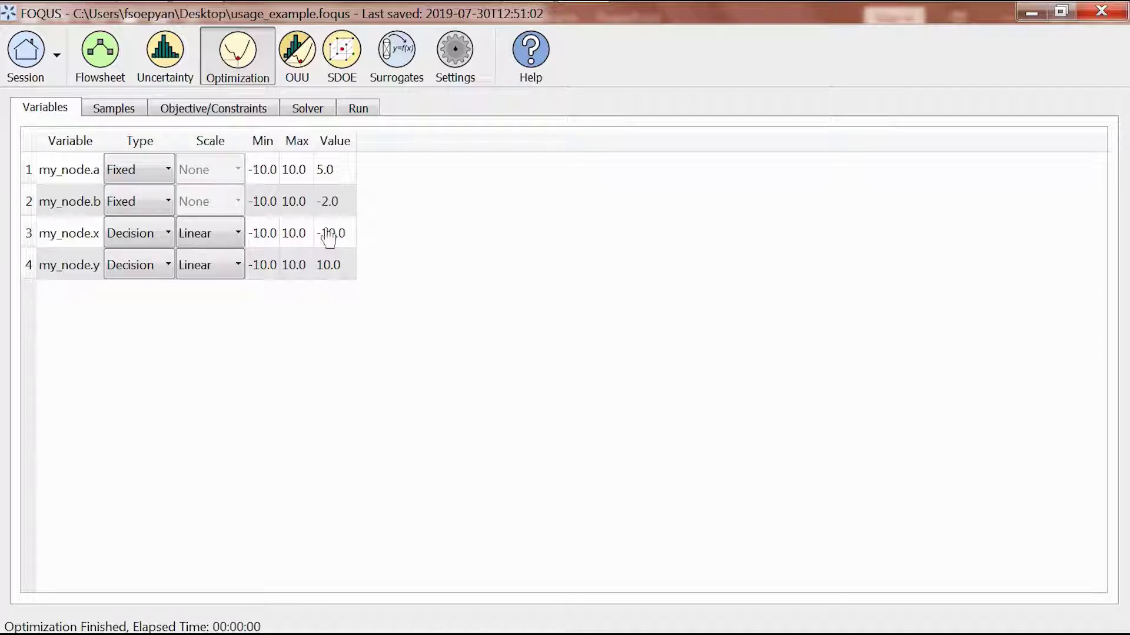
pyautogui.click(100, 54)
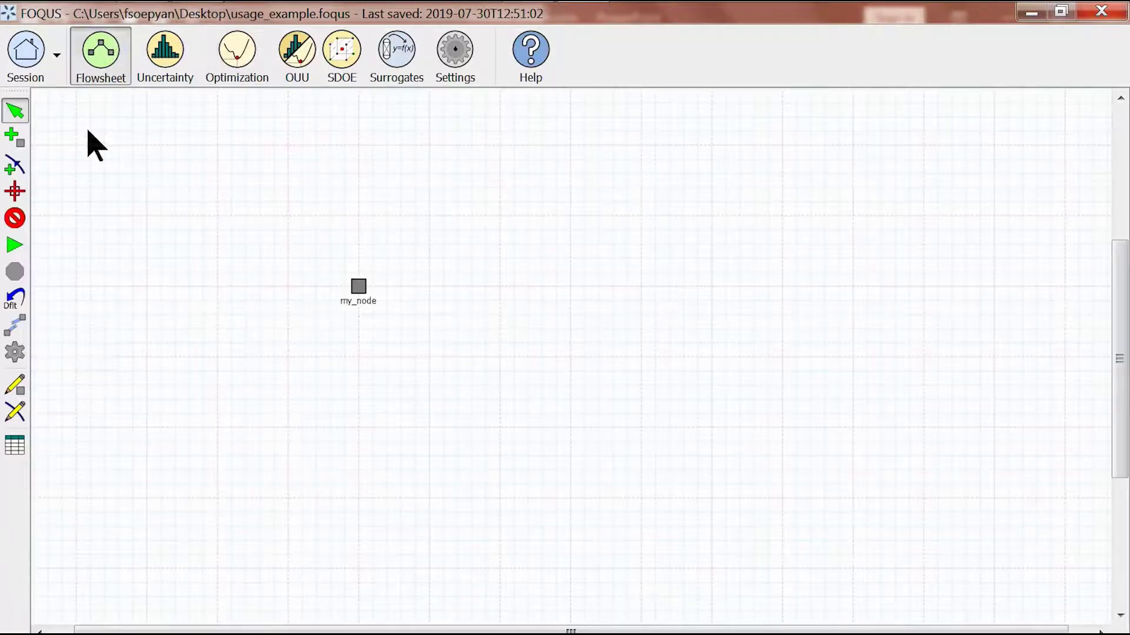
pyautogui.click(15, 387)
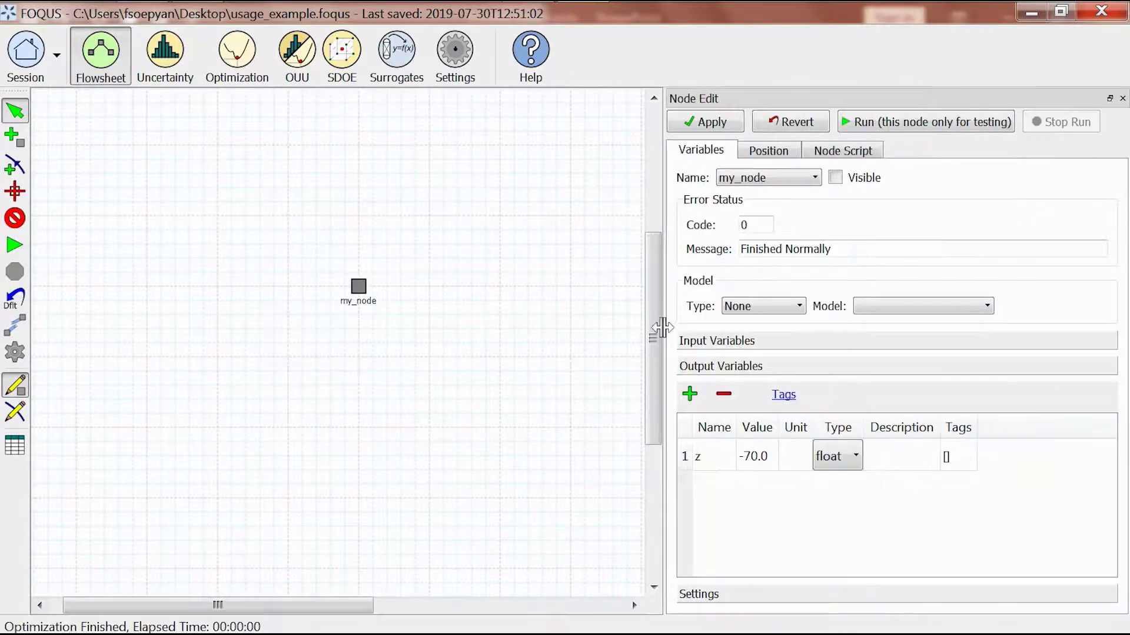
pyautogui.click(717, 342)
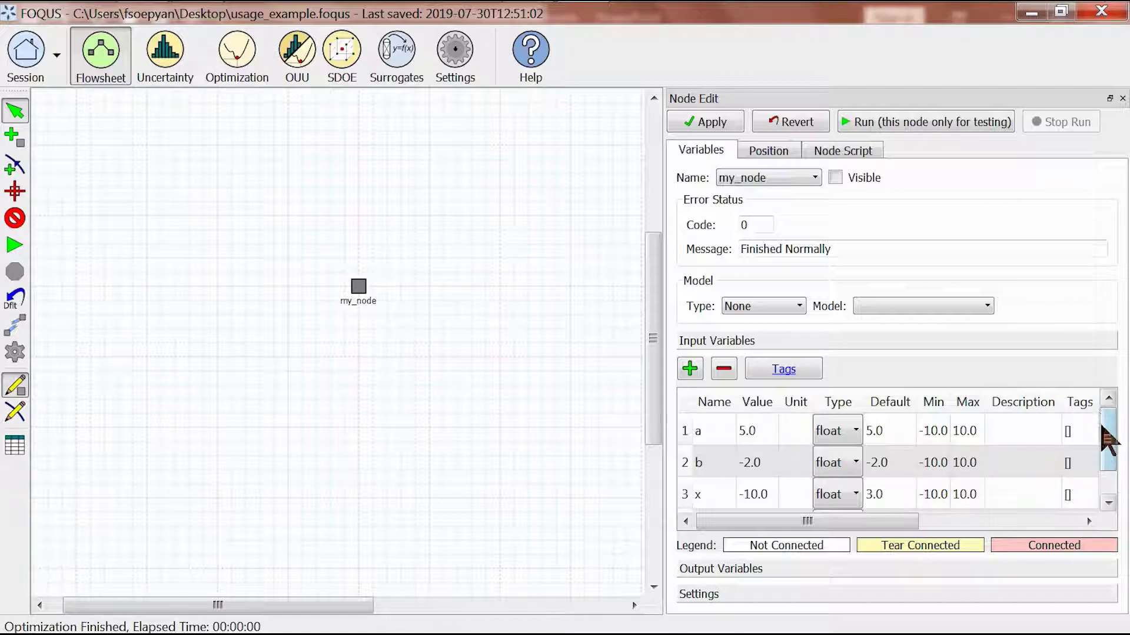
pyautogui.moveTo(1111, 438); pyautogui.dragTo(1109, 457)
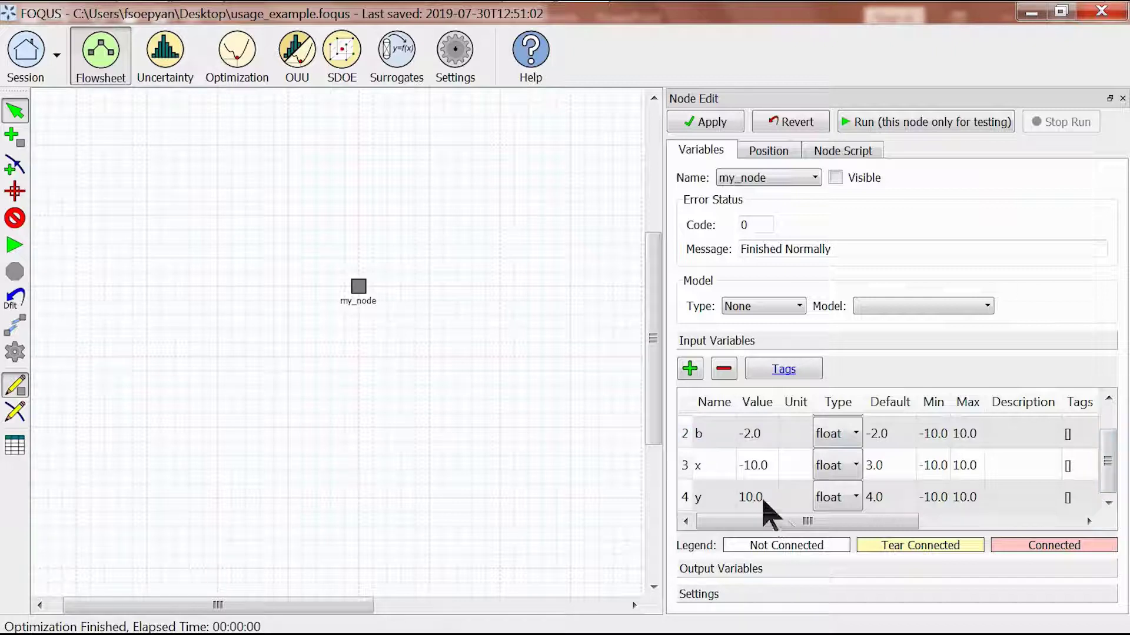
pyautogui.click(760, 572)
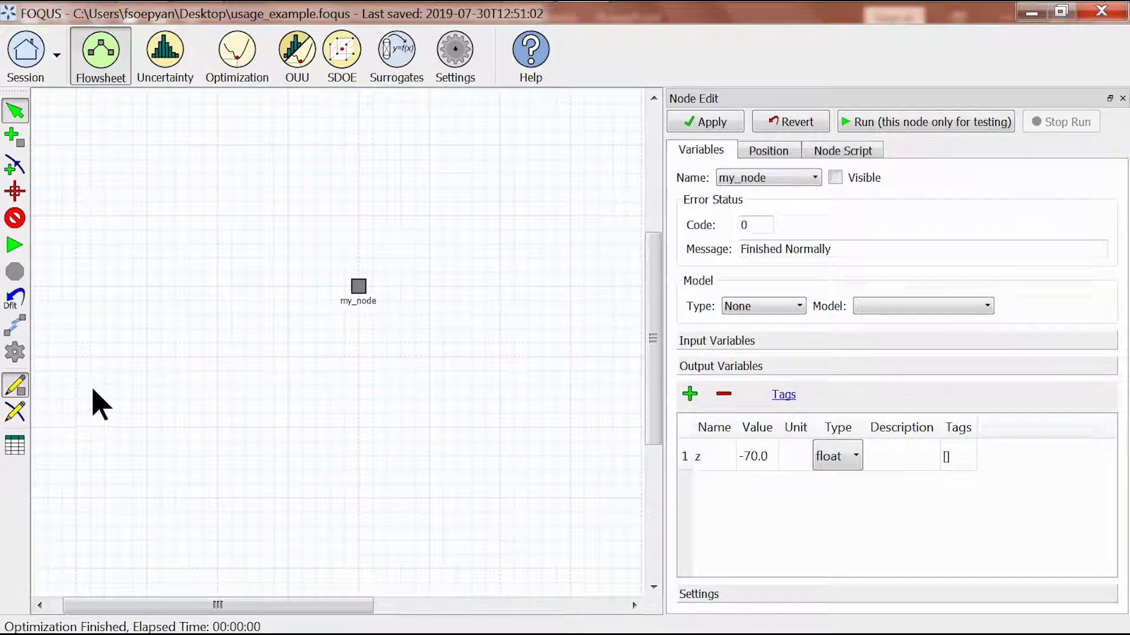
# - Open the flowsheet results table and widen its window on both sides to show more columns
pyautogui.click(15, 446)
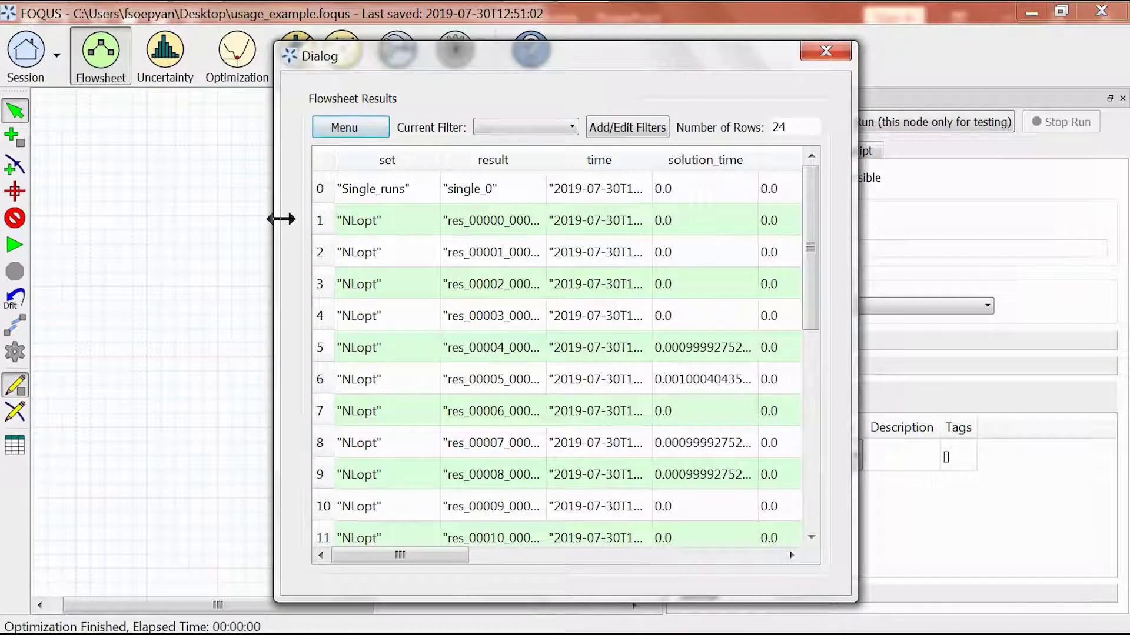
pyautogui.moveTo(275, 229); pyautogui.dragTo(24, 229)
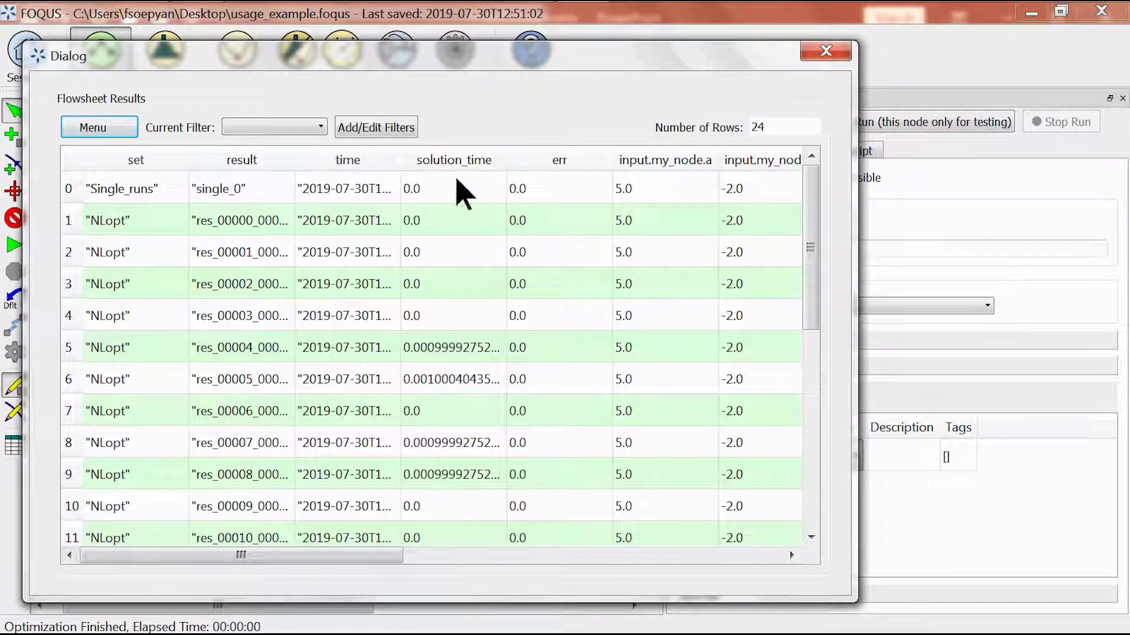
pyautogui.moveTo(854, 263); pyautogui.dragTo(1121, 277)
# - Look through all rows of the flowsheet results, from the Single_runs entry to the last NLopt entry and back
pyautogui.click(170, 195)
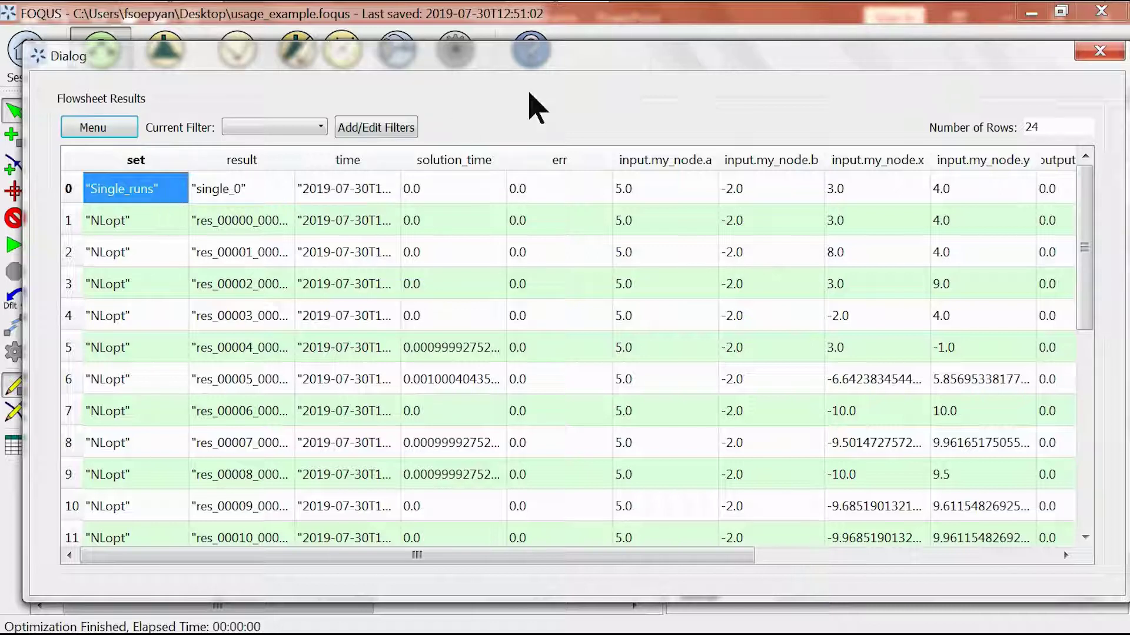
pyautogui.press('Down')
pyautogui.press('Down')
pyautogui.press('Down')
pyautogui.press('Down')
pyautogui.press('Down')
pyautogui.press('Down')
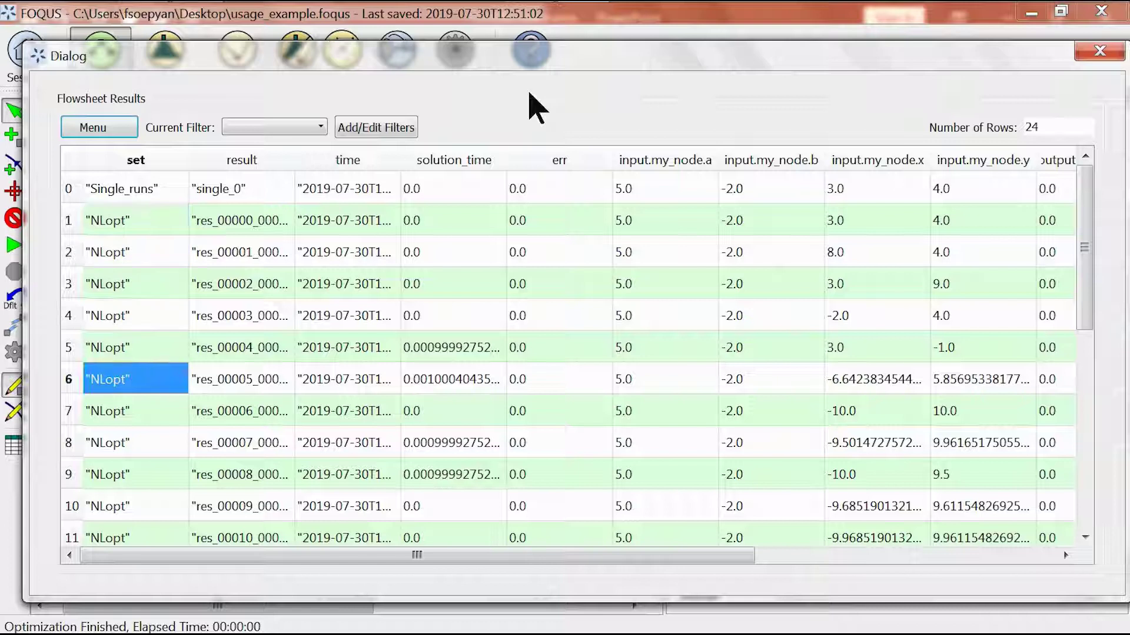
pyautogui.press('Down')
pyautogui.press('Down')
pyautogui.press('Down')
pyautogui.press('Down')
pyautogui.press('Down')
pyautogui.press('Down')
pyautogui.press('Down')
pyautogui.press('Down')
pyautogui.press('Down')
pyautogui.press('Down')
pyautogui.press('Down')
pyautogui.press('Down')
pyautogui.press('Down')
pyautogui.press('Down')
pyautogui.press('Down')
pyautogui.press('Down')
pyautogui.press('Down')
pyautogui.press('Up')
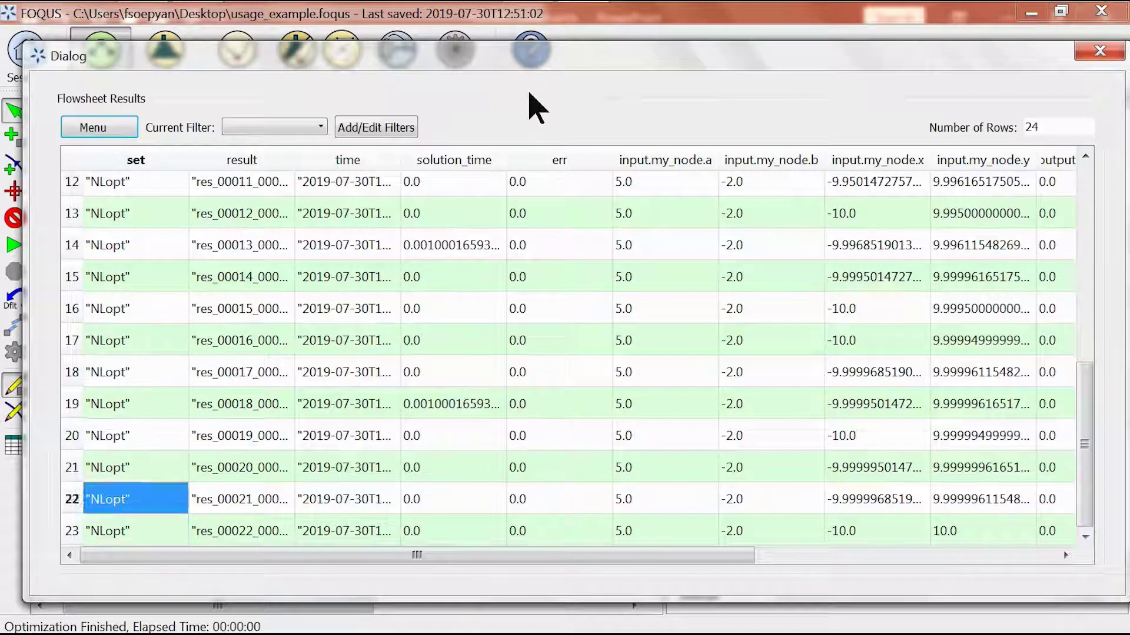
pyautogui.press('Up')
pyautogui.press('Up')
pyautogui.press('Up')
pyautogui.press('Up')
pyautogui.press('Up')
pyautogui.press('Up')
pyautogui.press('Up')
pyautogui.press('Up')
pyautogui.press('Up')
pyautogui.press('Up')
pyautogui.press('Up')
pyautogui.press('Up')
pyautogui.press('Up')
pyautogui.press('Up')
pyautogui.press('Up')
pyautogui.press('Up')
pyautogui.press('Up')
pyautogui.press('Up')
pyautogui.press('Up')
pyautogui.press('Up')
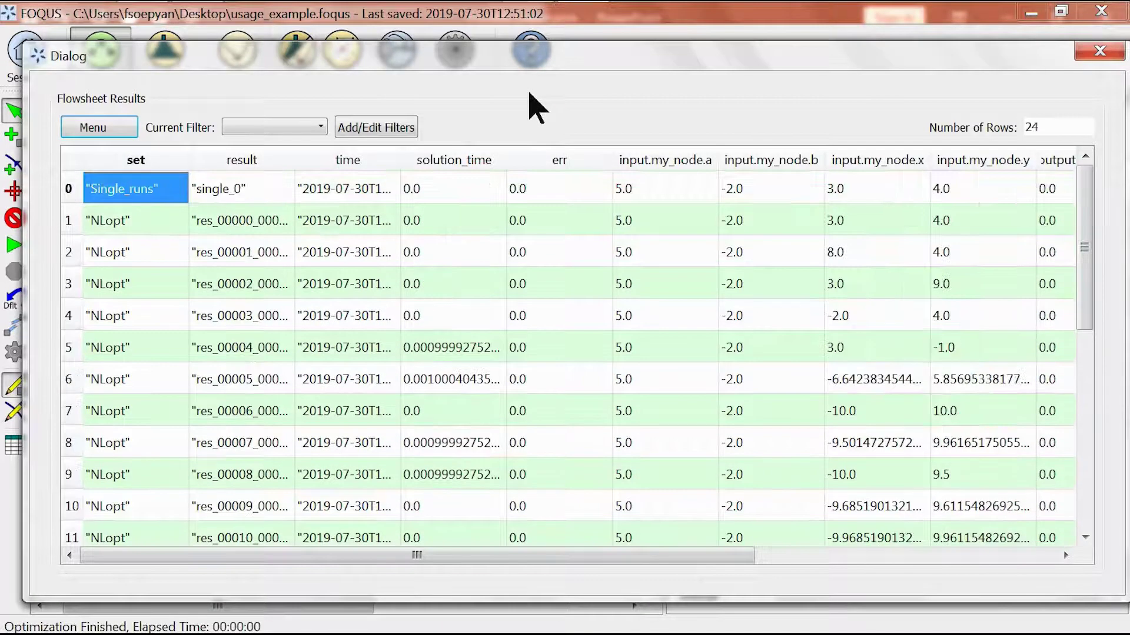
# - Copy the flowsheet results data to the clipboard, switch to Excel and paste it into Sheet1 at cell A1
pyautogui.click(111, 129)
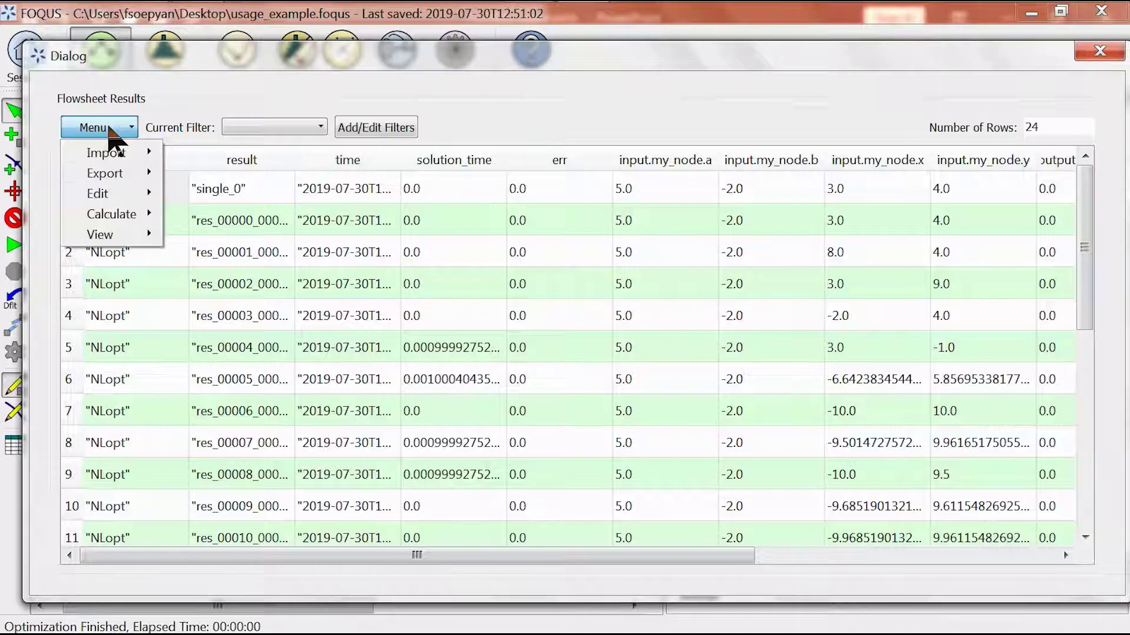
pyautogui.moveTo(120, 174)
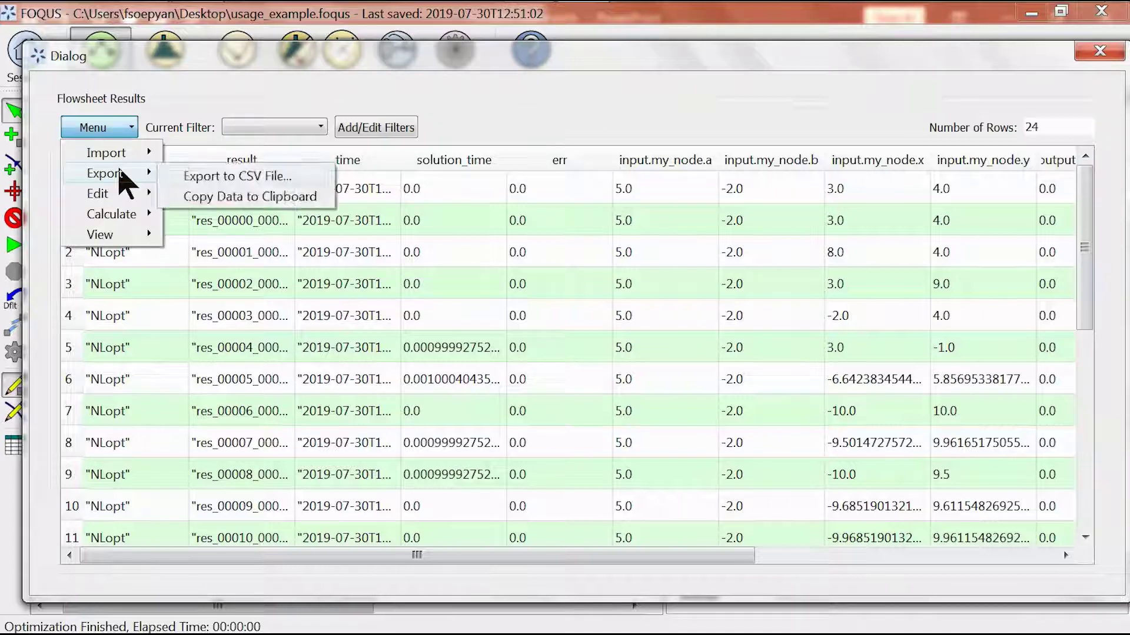
pyautogui.press('Escape')
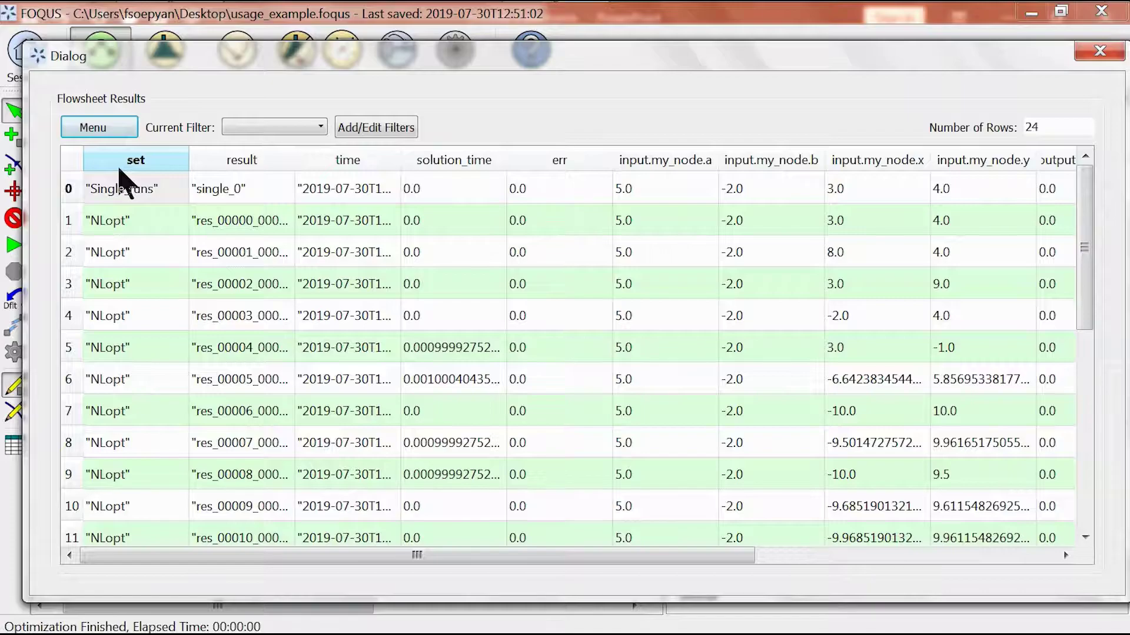
pyautogui.hotkey('alt', 'Tab')
pyautogui.hotkey('ctrl', 'v')
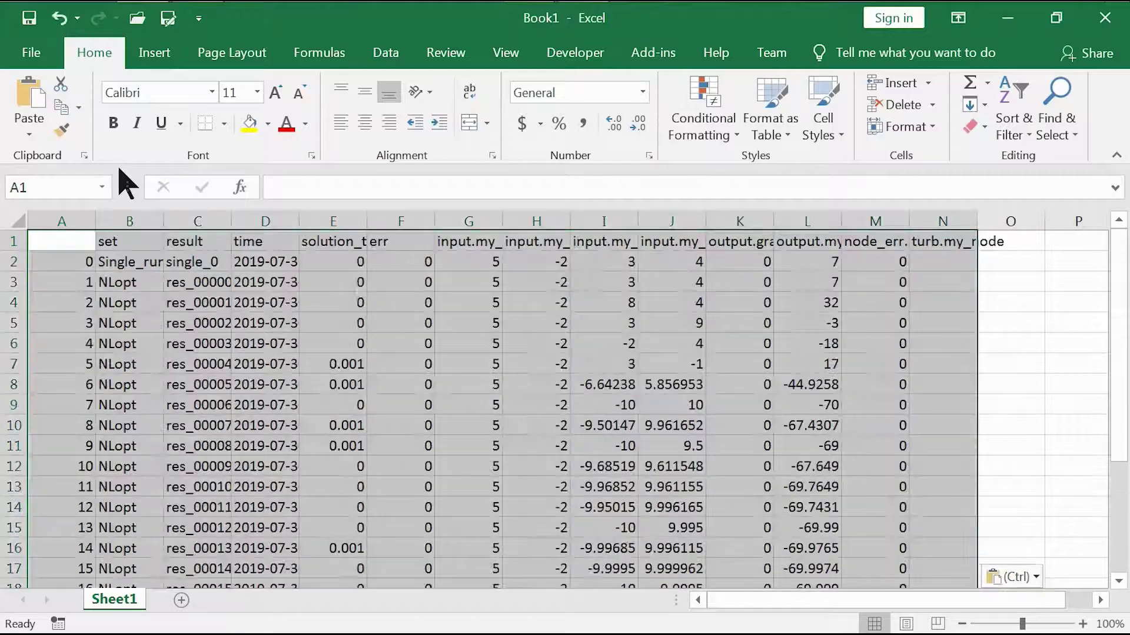
# - Delete row 2, the Single_runs result, from the worksheet so only the NLopt results are kept
pyautogui.press('Down')
pyautogui.press('Right')
pyautogui.press('Left')
pyautogui.press('Right')
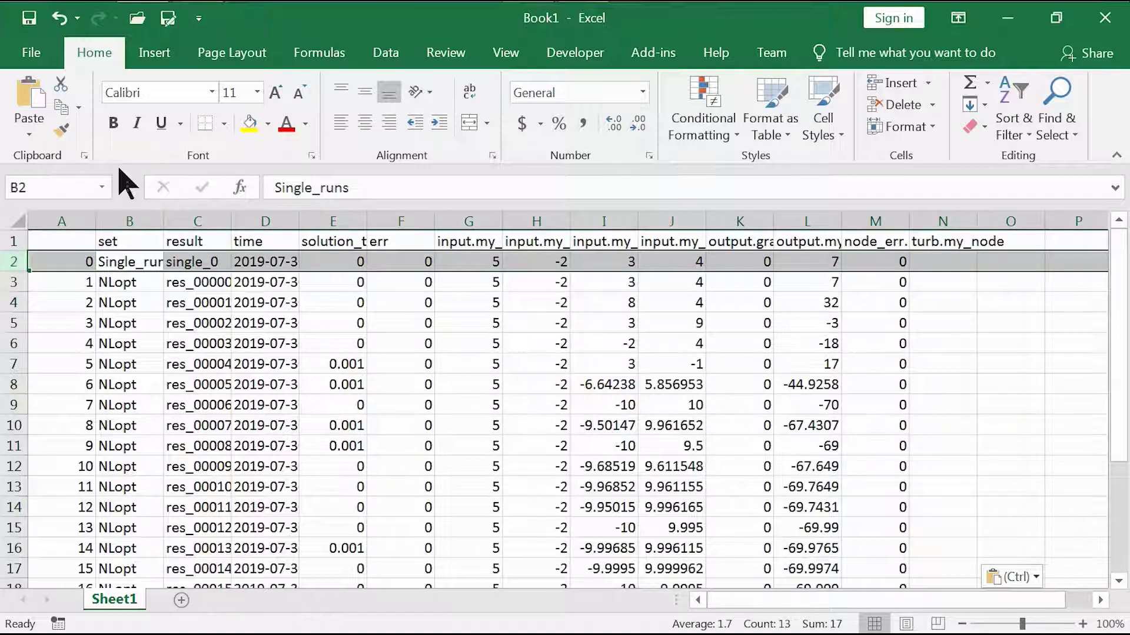
pyautogui.hotkey('ctrl', '-')
pyautogui.press('Up')
pyautogui.press('Left')
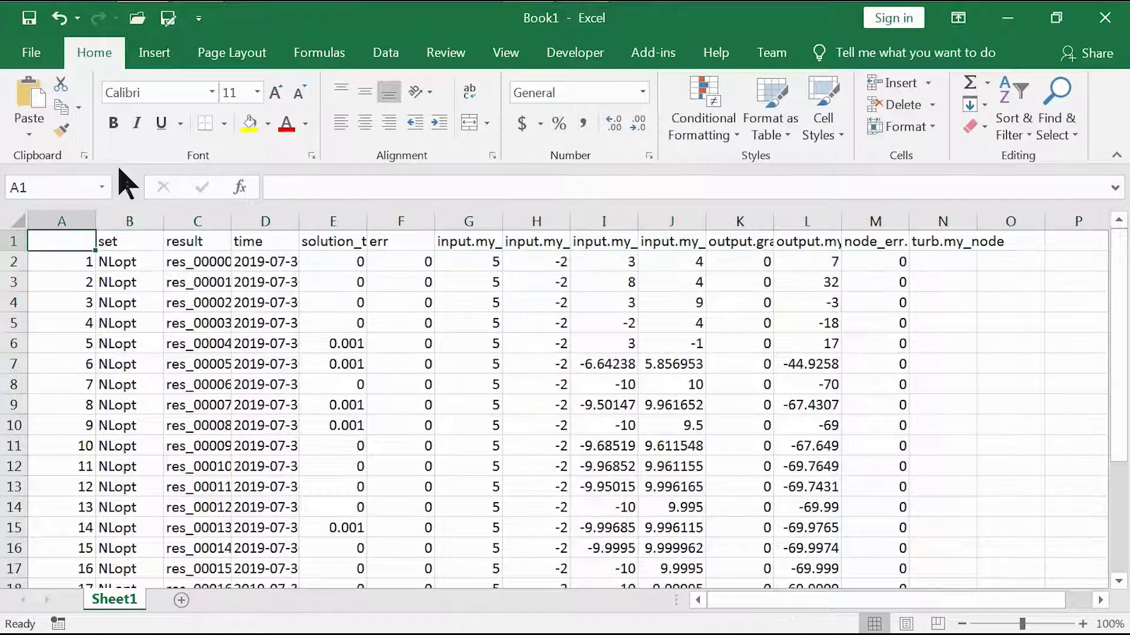
# - AutoFit the widths of columns G through N to the headers from input.my_node.a to turb.my_node
pyautogui.press('Right')
pyautogui.press('Right')
pyautogui.press('Right')
pyautogui.press('Right')
pyautogui.press('Right')
pyautogui.press('Right')
pyautogui.hotkey('ctrl', 'shift', 'Right')
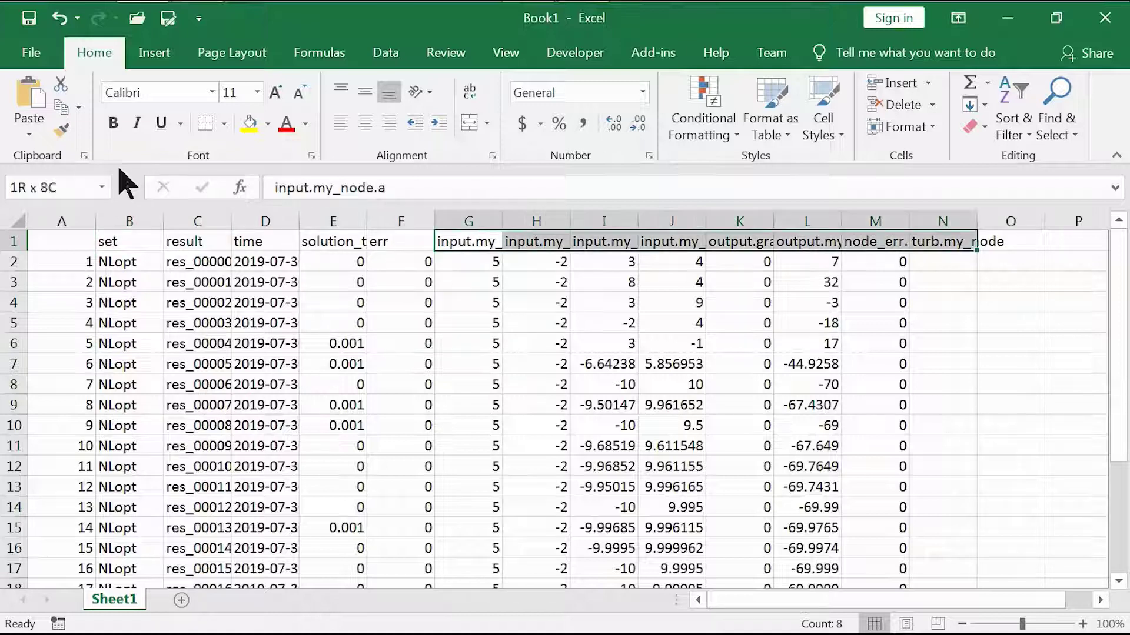
pyautogui.press('alt')
pyautogui.press('h')
pyautogui.press('o')
pyautogui.press('i')
# - AutoFit the width of the solution_time column
pyautogui.press('Left')
pyautogui.press('Left')
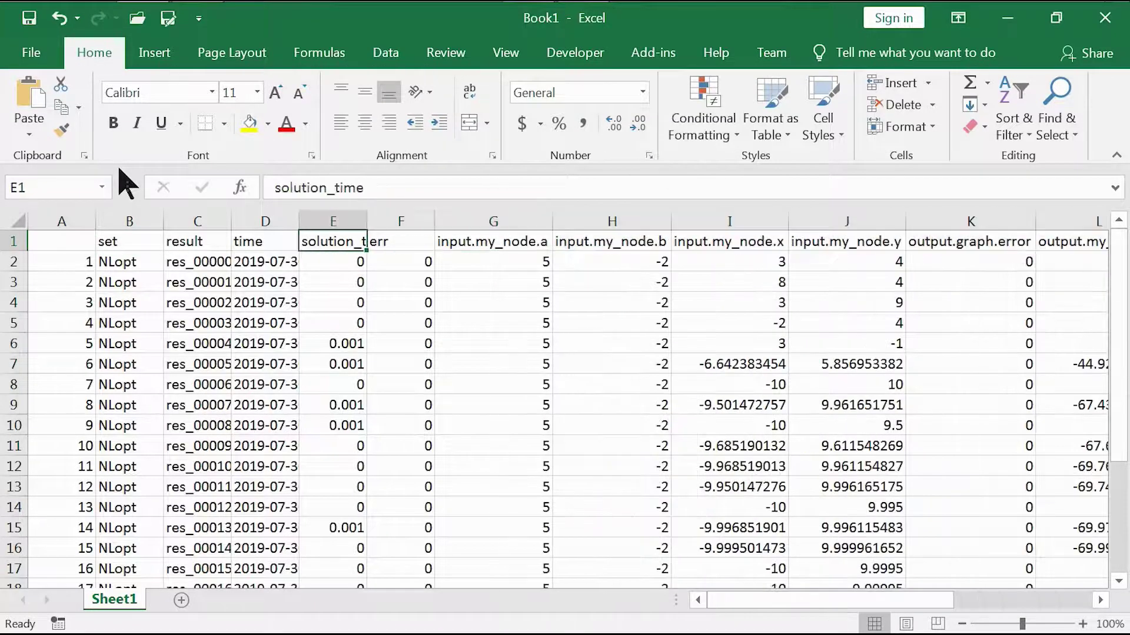
pyautogui.press('alt')
pyautogui.press('h')
pyautogui.press('o')
pyautogui.press('i')
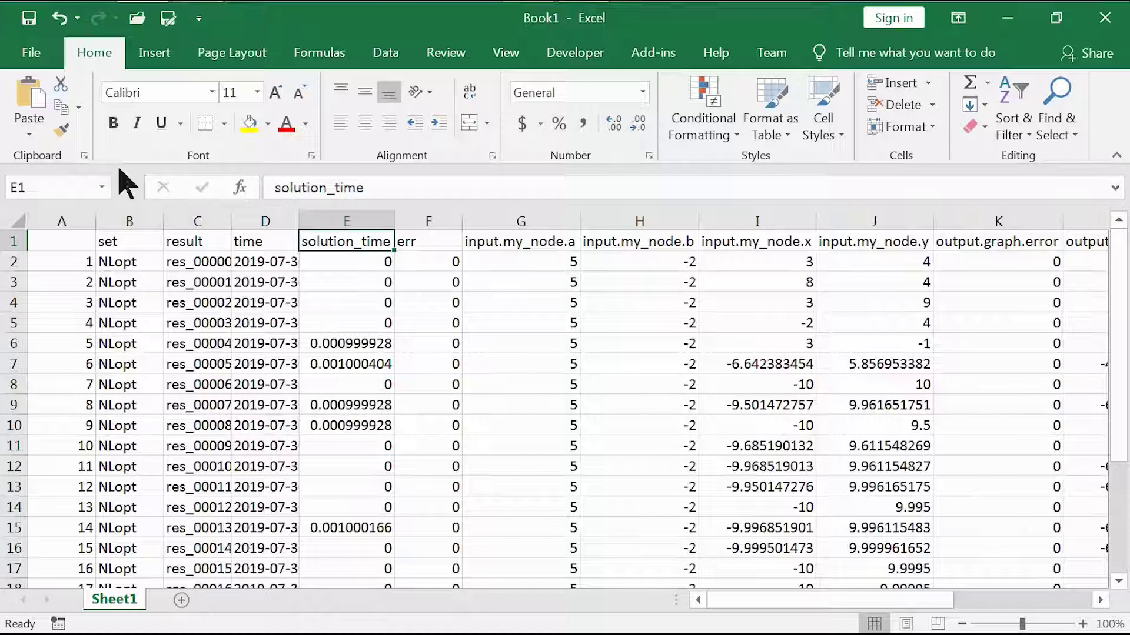
# - Freeze the panes at cell B2 so the header row and column A stay fixed, and check by paging through the rows
pyautogui.press('Right')
pyautogui.press('Right')
pyautogui.press('Right')
pyautogui.press('Left')
pyautogui.press('Left')
pyautogui.press('Left')
pyautogui.press('Left')
pyautogui.press('Left')
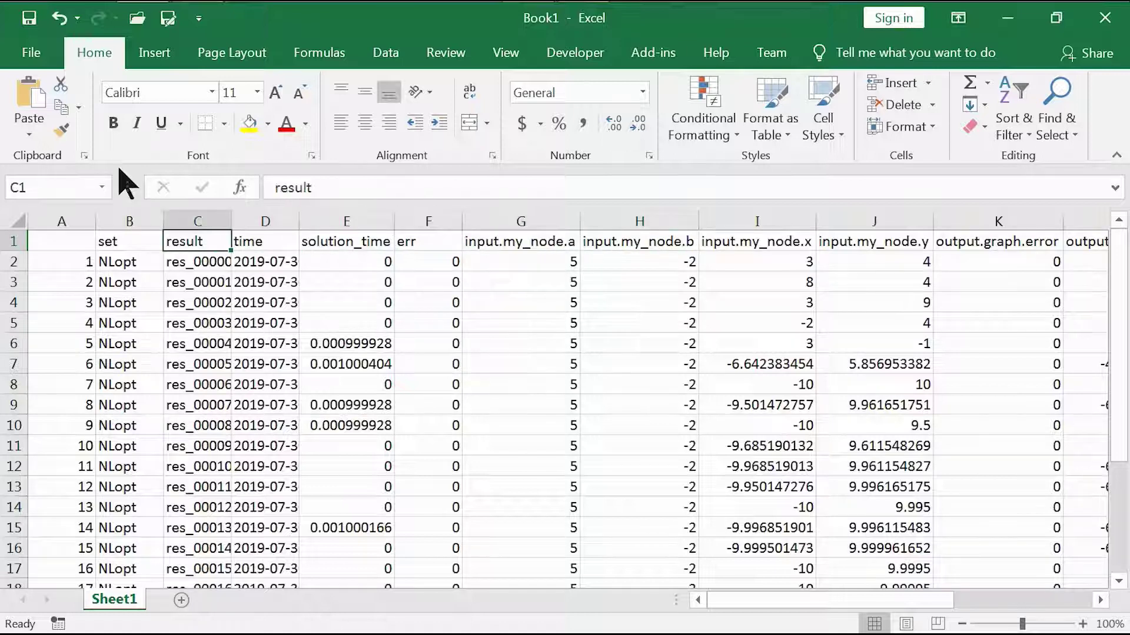
pyautogui.press('Left')
pyautogui.press('Down')
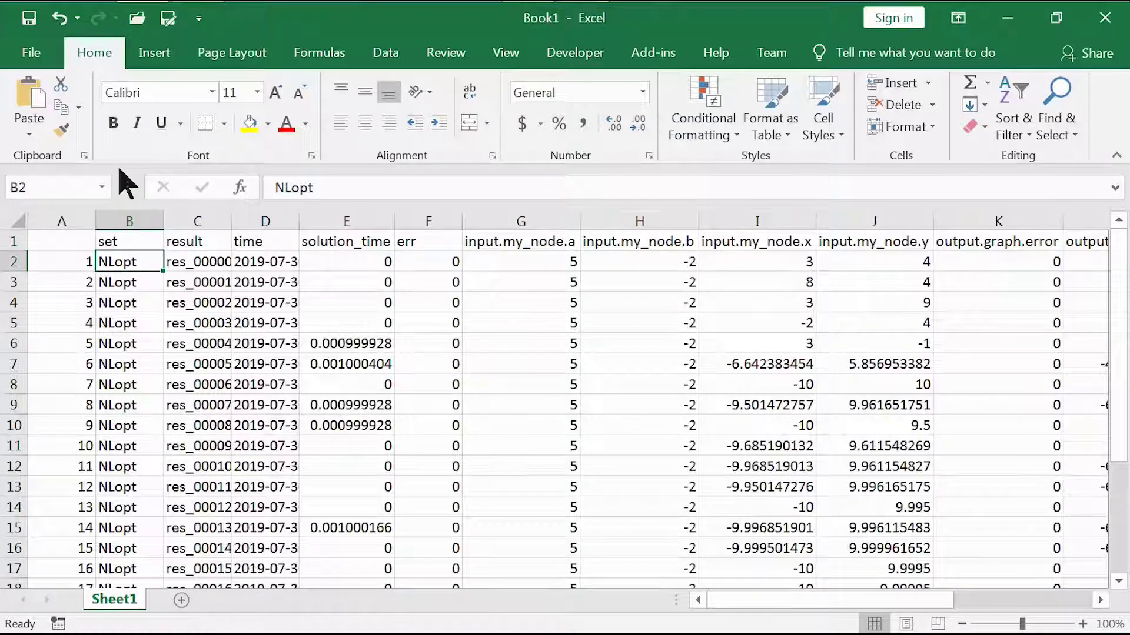
pyautogui.press('pagedown')
pyautogui.press('pageup')
pyautogui.hotkey('alt', 'w')
pyautogui.press('pagedown')
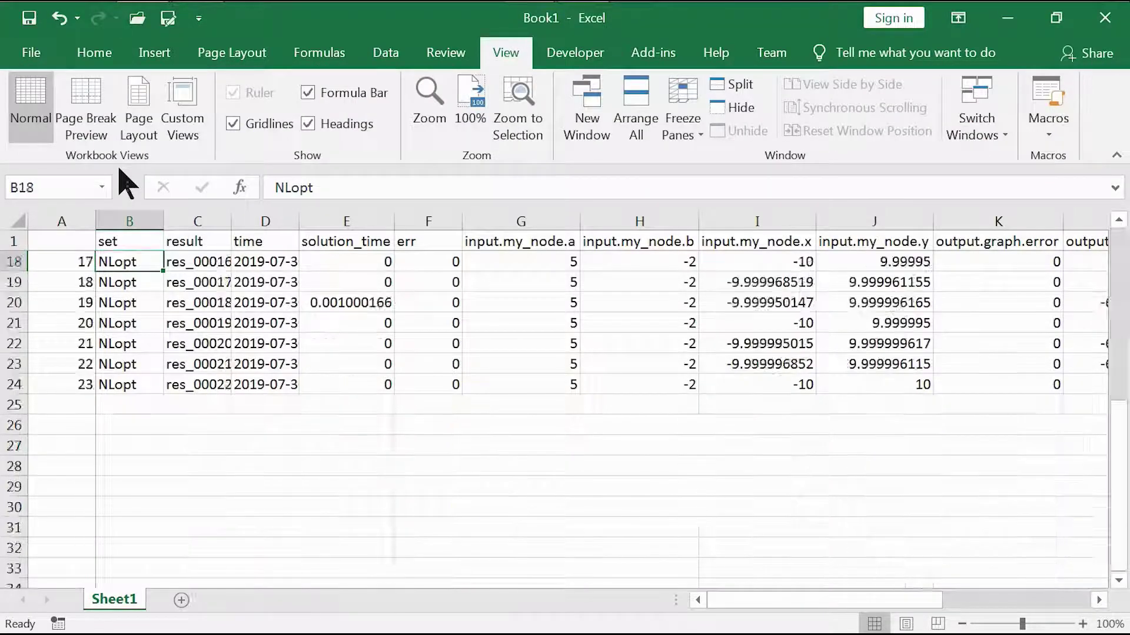
pyautogui.press('pageup')
# - Examine the input.my_node.a values across all NLopt iterations
pyautogui.press('Right')
pyautogui.press('Right')
pyautogui.press('Right')
pyautogui.press('Right')
pyautogui.press('Right')
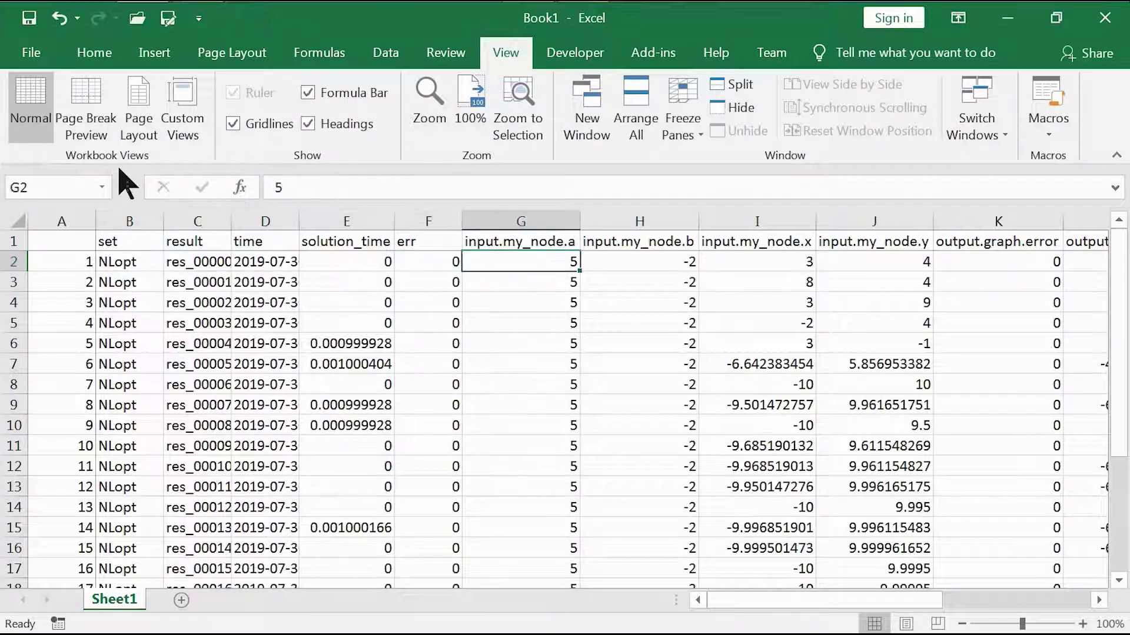
pyautogui.press('Up')
pyautogui.press('Down')
pyautogui.press('pagedown')
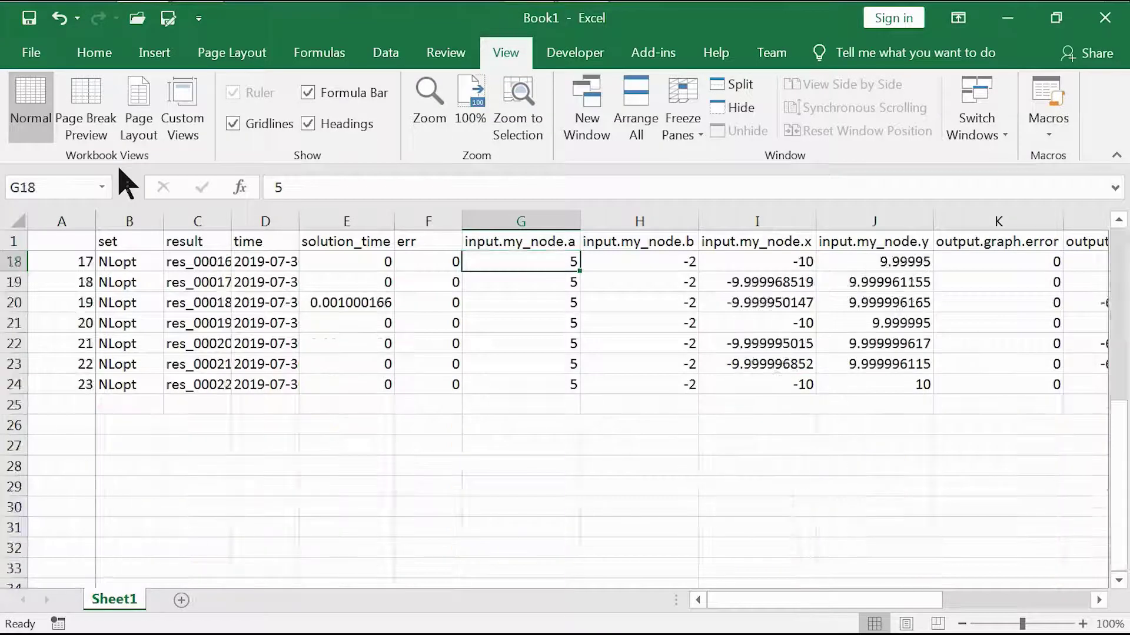
pyautogui.press('pageup')
# - Examine the input.my_node.x and input.my_node.y values from the first NLopt iteration to the last one in row 24
pyautogui.press('Right')
pyautogui.press('Right')
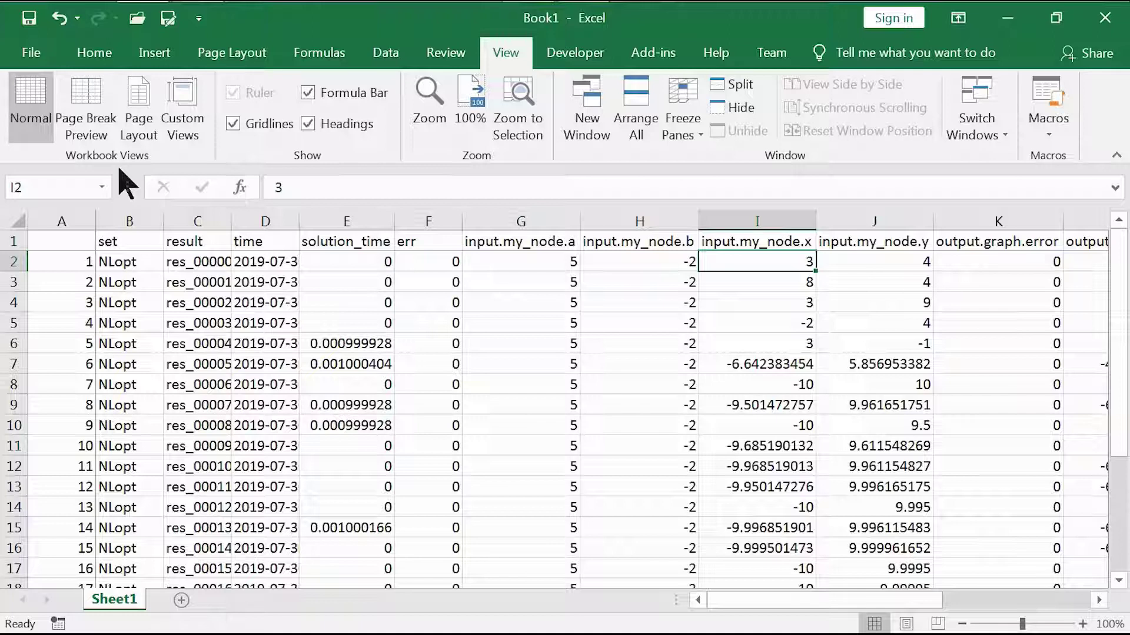
pyautogui.hotkey('shift', 'Right')
pyautogui.hotkey('shift', 'Down')
pyautogui.hotkey('shift', 'Up')
pyautogui.hotkey('shift', 'Left')
pyautogui.press('pagedown')
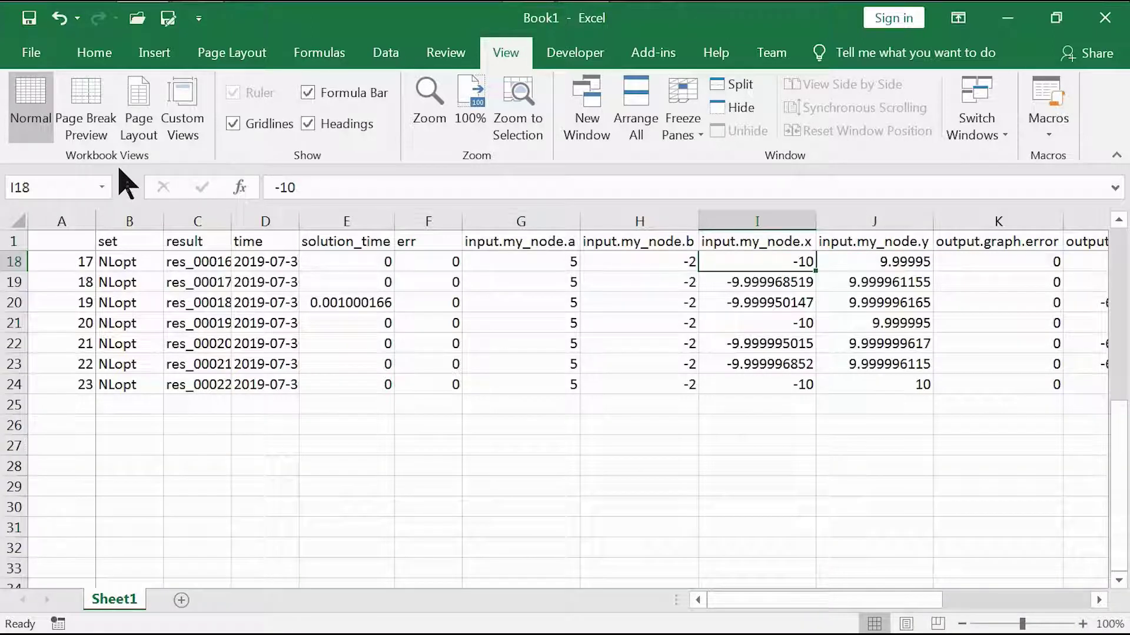
pyautogui.press('Down')
pyautogui.press('Down')
pyautogui.press('Down')
pyautogui.press('Down')
pyautogui.press('Down')
pyautogui.press('Down')
pyautogui.press('Right')
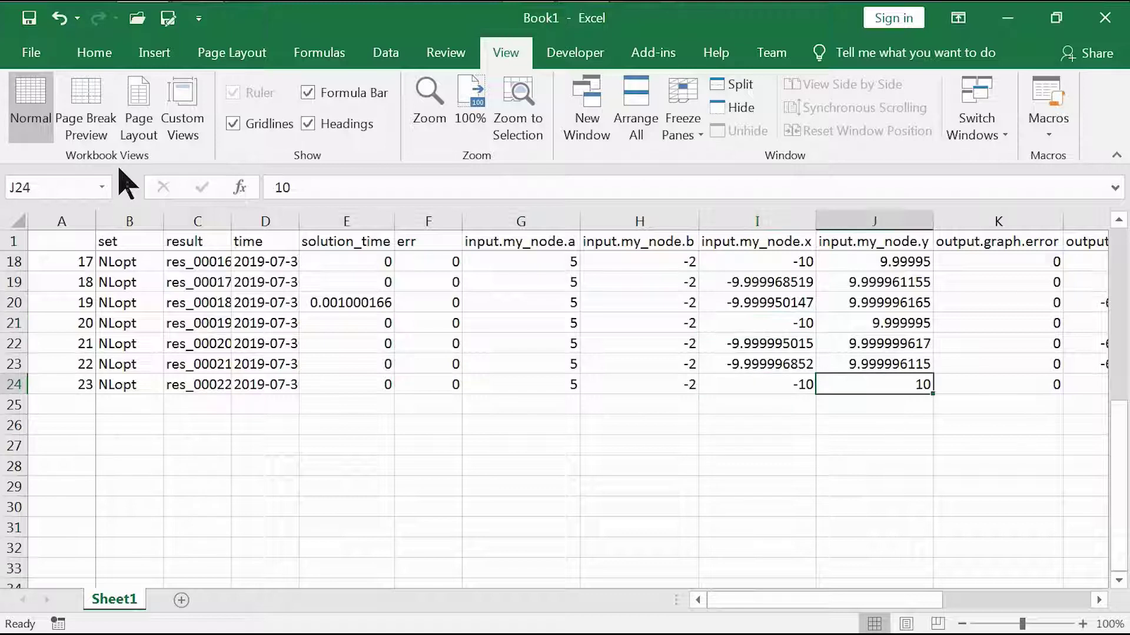
# - Examine the output.my_node.z values across all NLopt iterations, comparing the first iterations with the last one in row 24
pyautogui.press('Right')
pyautogui.press('Right')
pyautogui.press('Right')
pyautogui.press('Left')
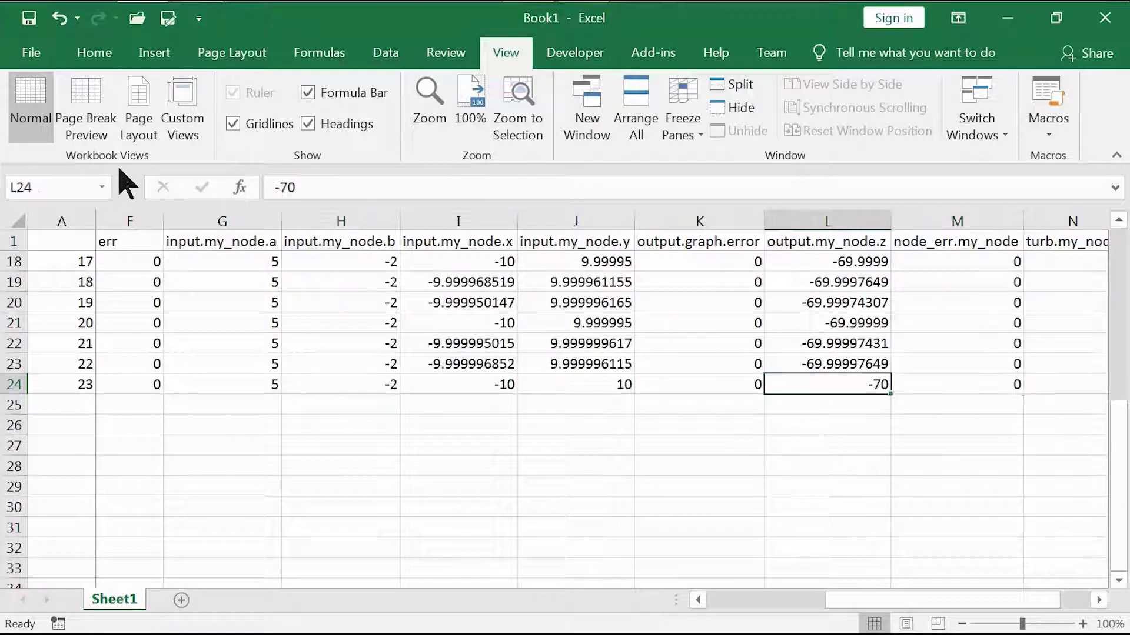
pyautogui.press('pageup')
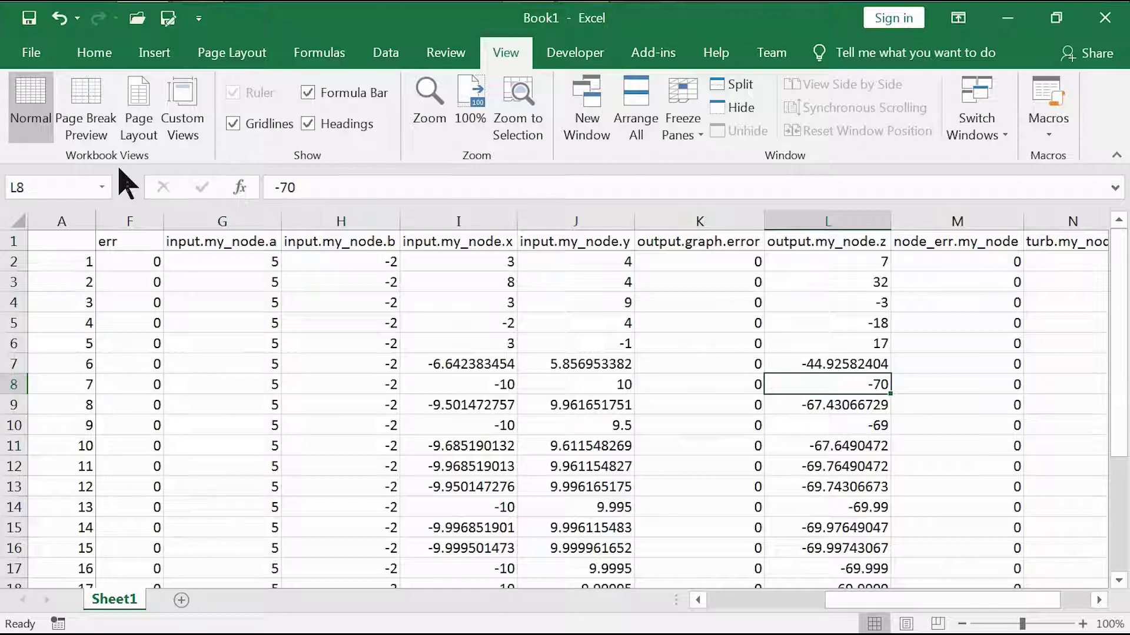
pyautogui.press('pagedown')
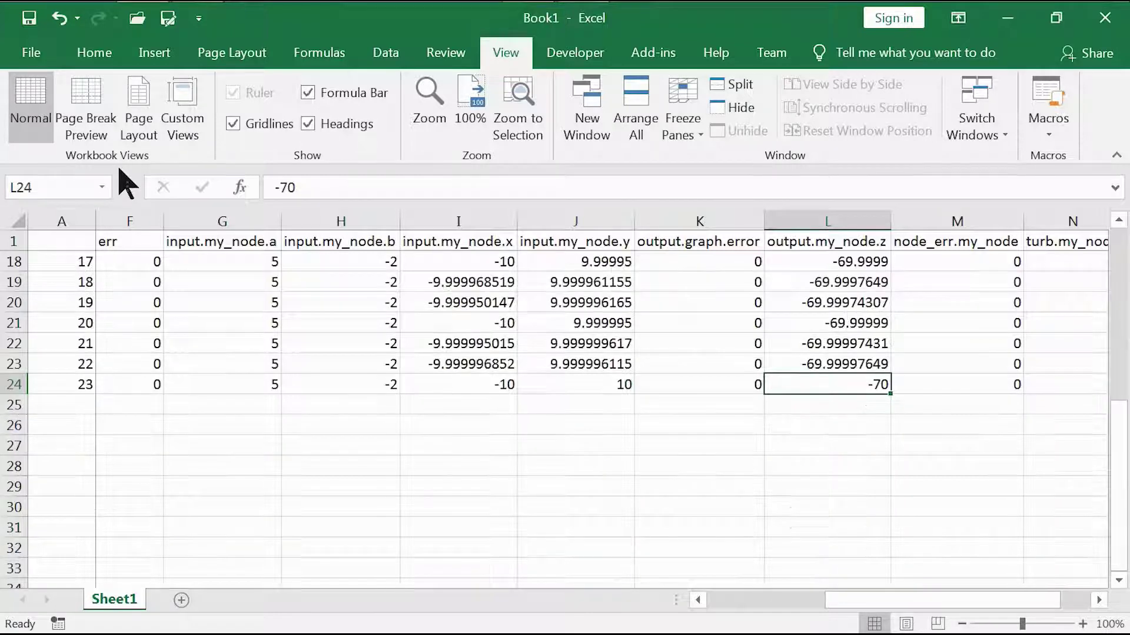
pyautogui.press('pageup')
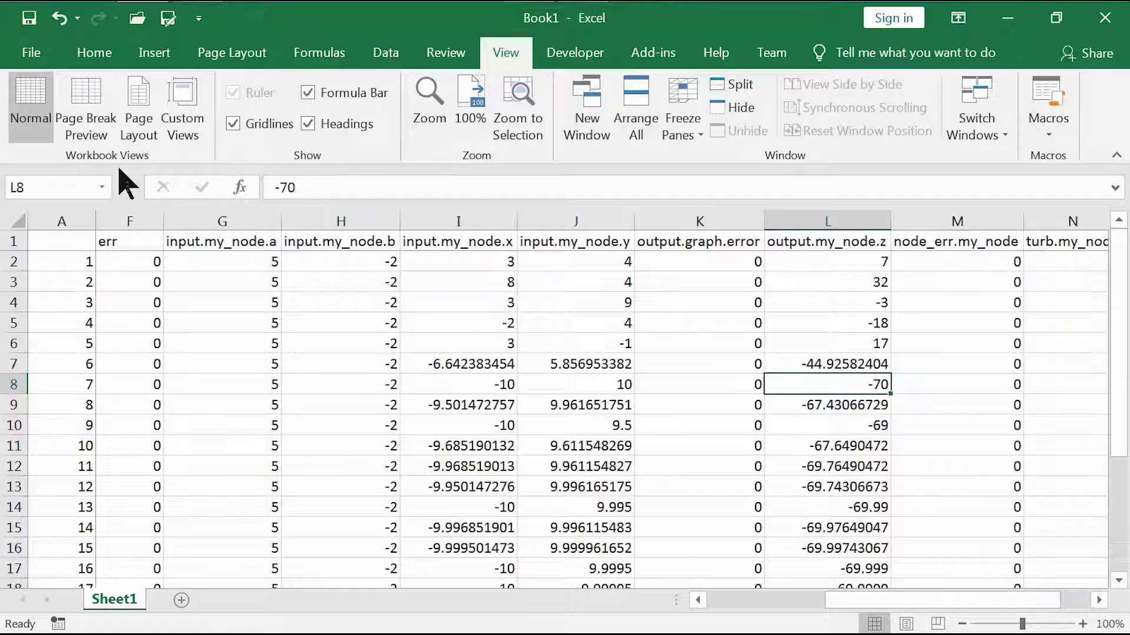
pyautogui.press('Right')
pyautogui.press('Right')
pyautogui.press('Right')
pyautogui.press('Left')
pyautogui.press('Left')
pyautogui.press('Left')
pyautogui.press('Left')
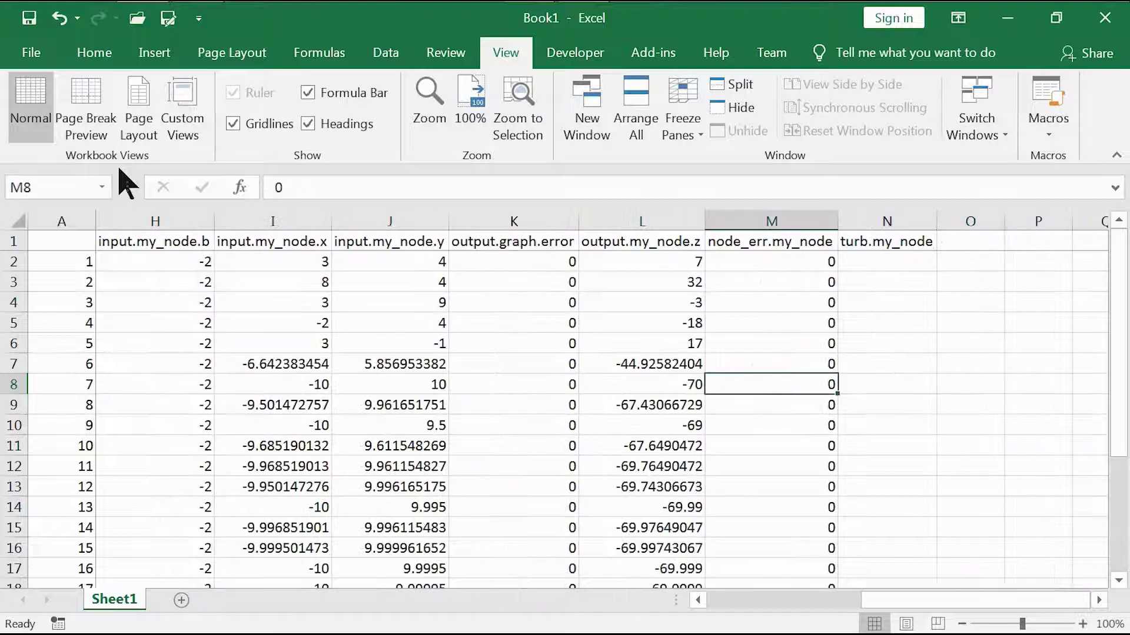
# - Calculate the minimum of the output.my_node.z column in cell L27 with the MIN function
pyautogui.press('Right')
pyautogui.press('Down')
pyautogui.press('Down')
pyautogui.press('Down')
pyautogui.press('Down')
pyautogui.press('Down')
pyautogui.press('Down')
pyautogui.press('Down')
pyautogui.press('Down')
pyautogui.press('Down')
pyautogui.press('Down')
pyautogui.press('Down')
pyautogui.press('Down')
pyautogui.press('Down')
pyautogui.press('Down')
pyautogui.press('Down')
pyautogui.press('Down')
pyautogui.press('Down')
pyautogui.press('Down')
pyautogui.press('Down')
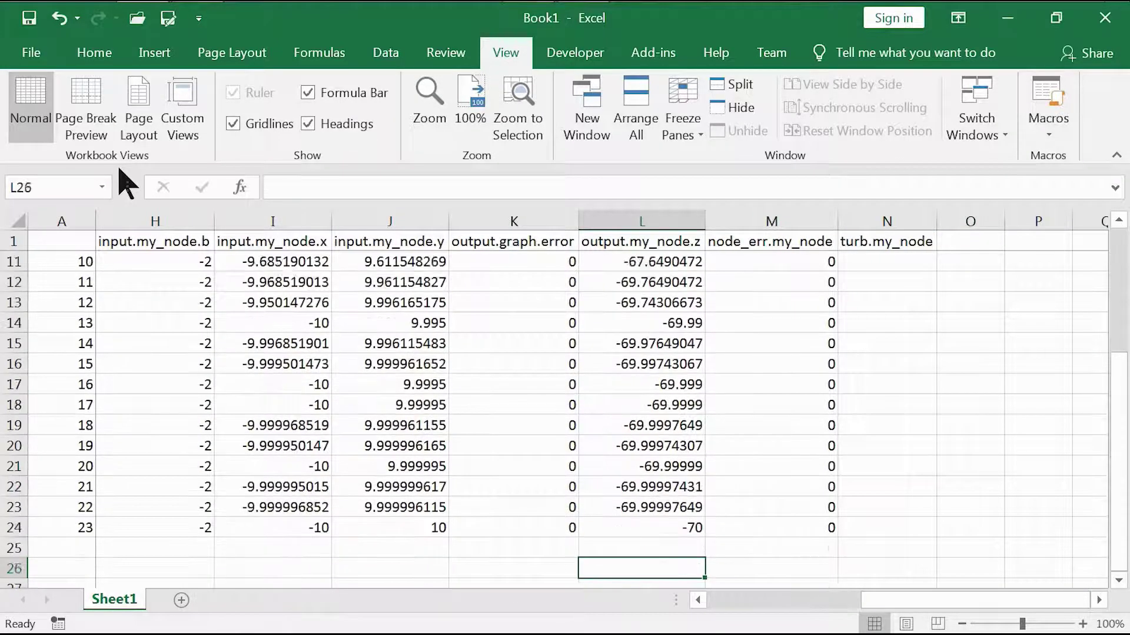
pyautogui.write('=min(')
pyautogui.hotkey('ctrl', 'Up')
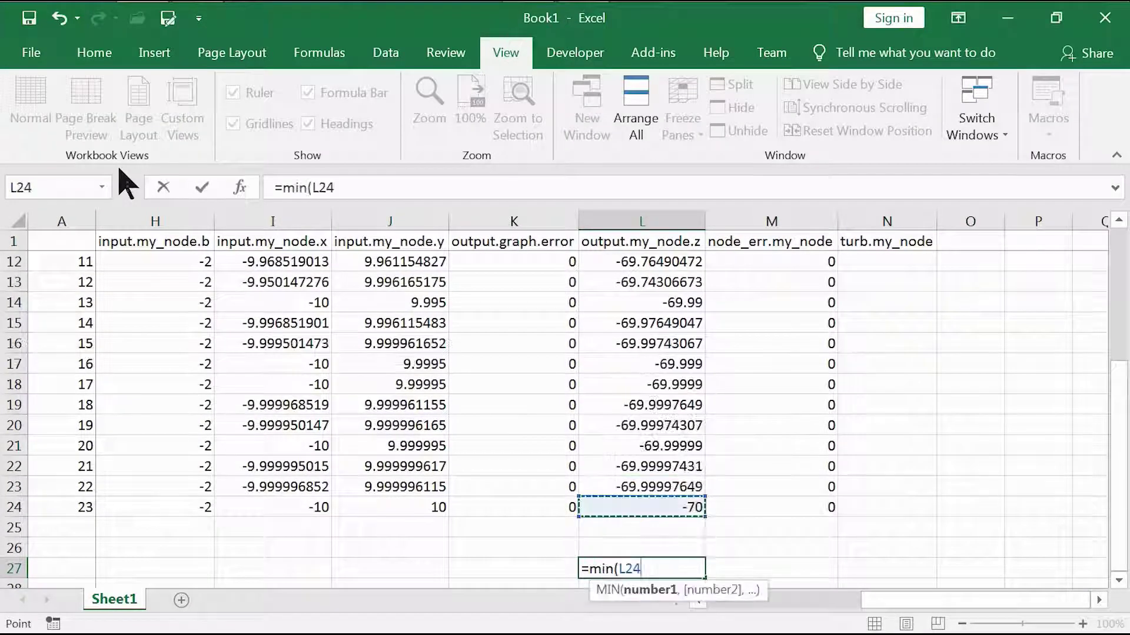
pyautogui.hotkey('ctrl', 'shift', 'Up')
pyautogui.press('Return')
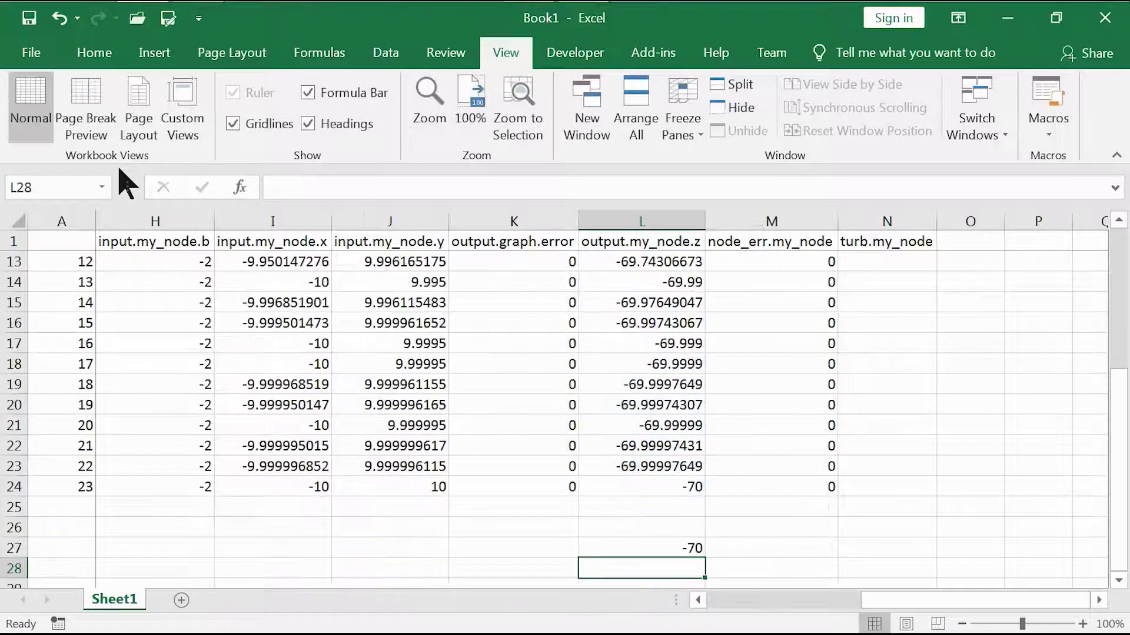
# - Enter the formula =IF(L2=$L$27,1,0) in cell O2 to flag whether that iteration's z equals the minimum
pyautogui.press('Up')
pyautogui.press('Right')
pyautogui.press('Right')
pyautogui.press('Right')
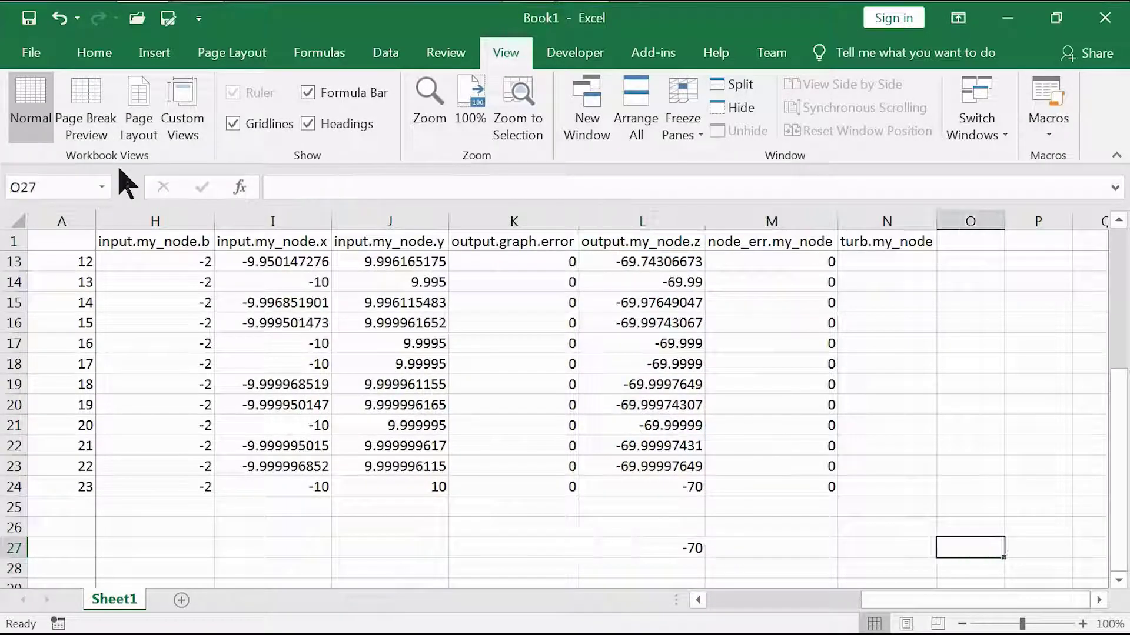
pyautogui.hotkey('ctrl', 'Up')
pyautogui.press('Down')
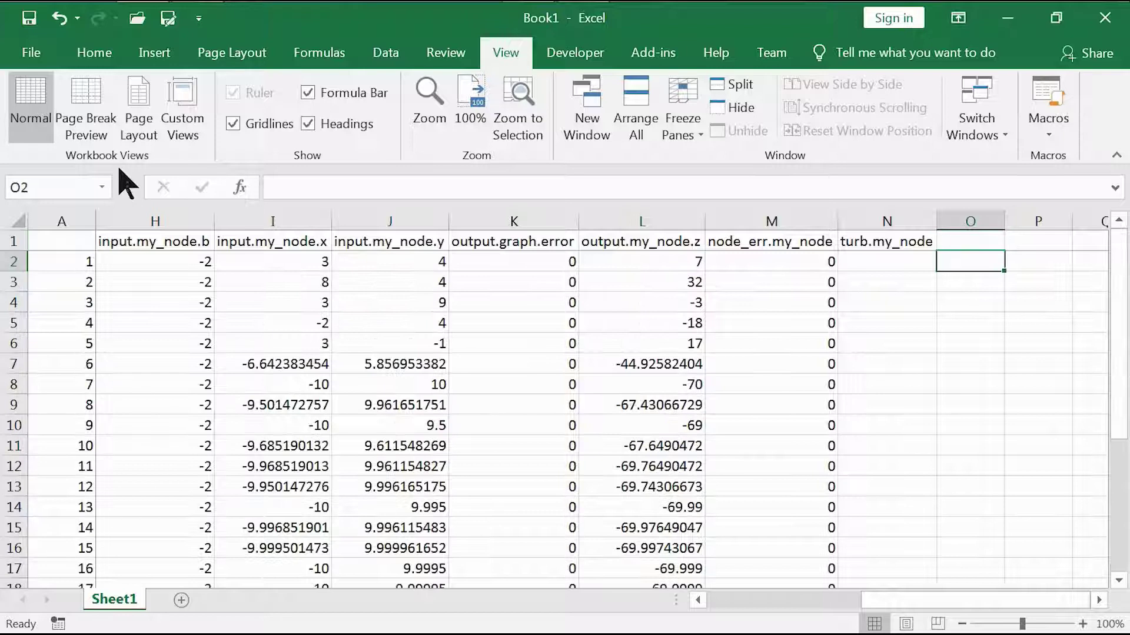
pyautogui.write('=if(')
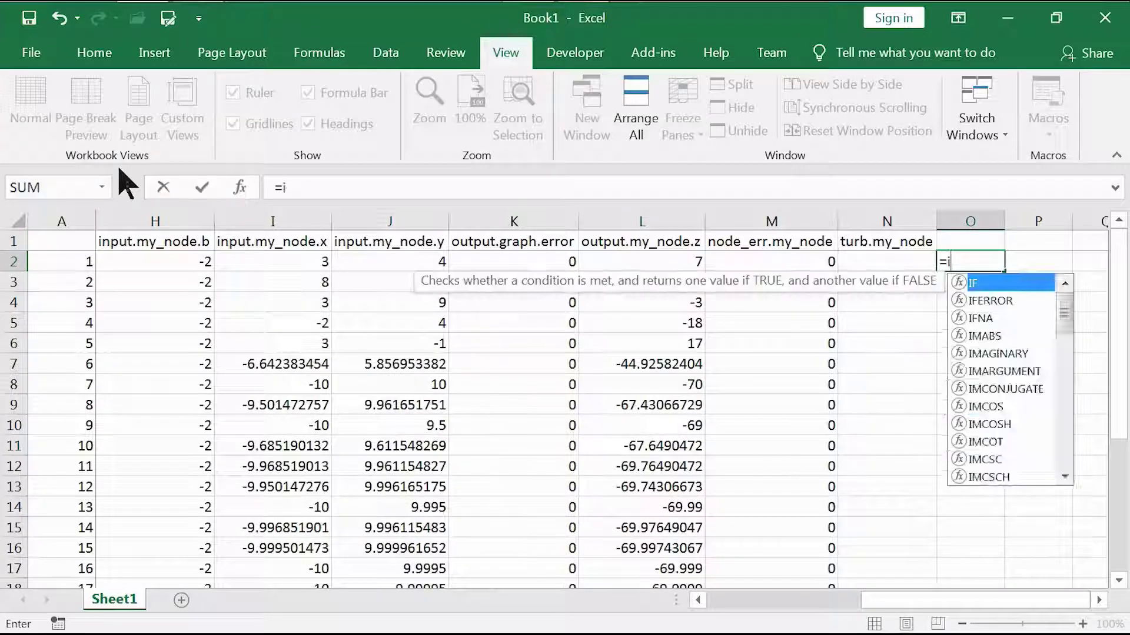
pyautogui.press('Left')
pyautogui.press('Left')
pyautogui.press('Left')
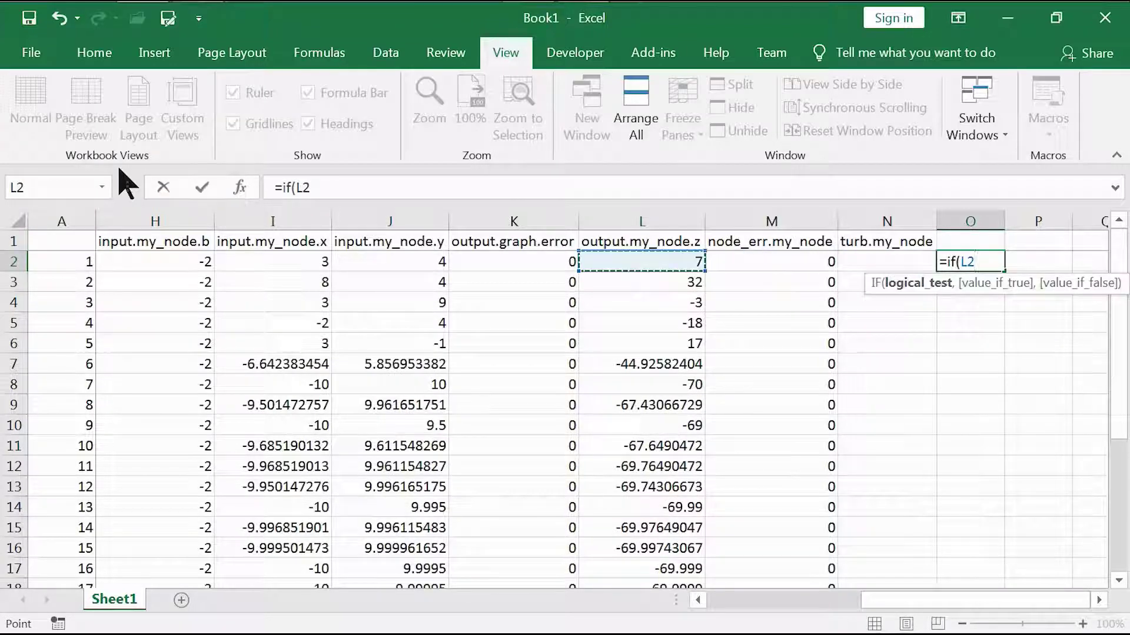
pyautogui.write('=')
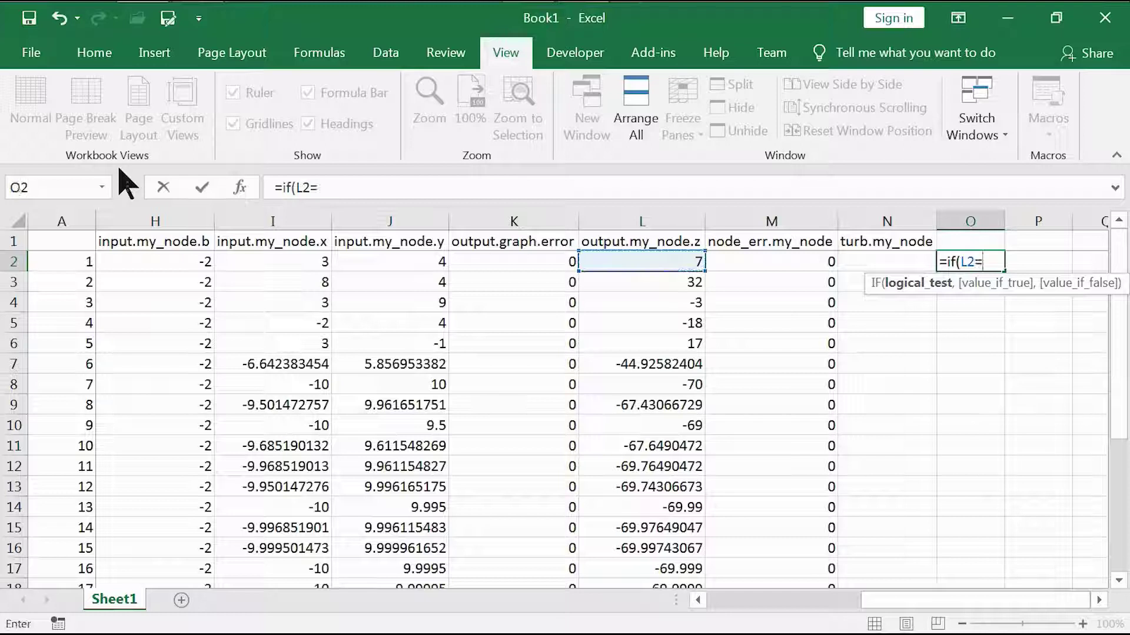
pyautogui.press('Left')
pyautogui.press('Left')
pyautogui.press('Left')
pyautogui.hotkey('ctrl', 'Down')
pyautogui.press('Down')
pyautogui.press('Down')
pyautogui.press('Down')
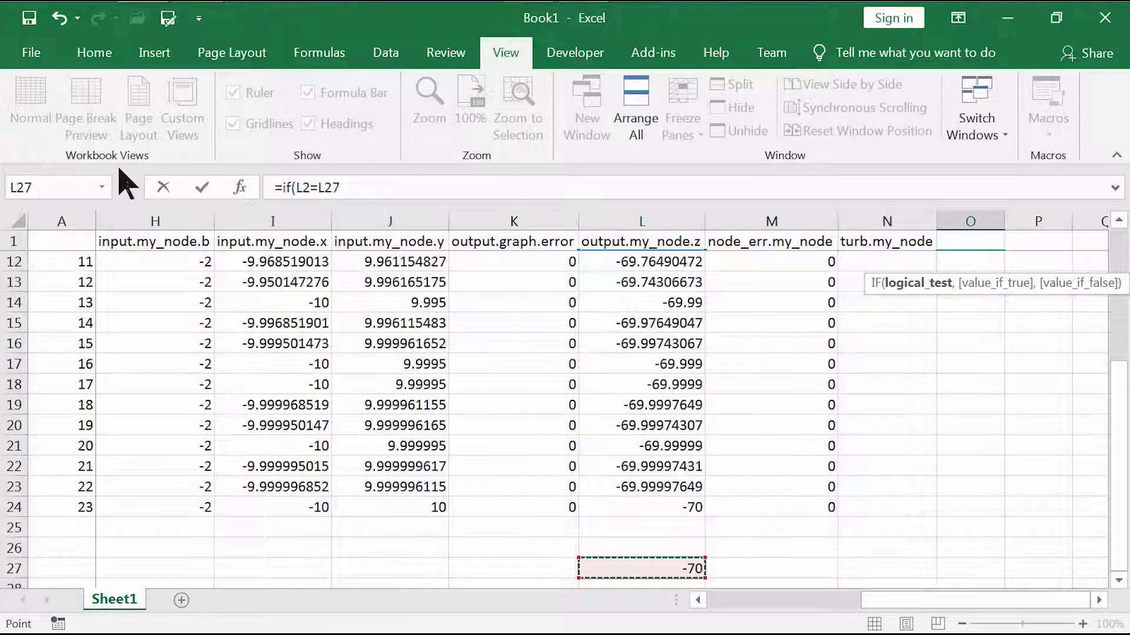
pyautogui.press('F4')
pyautogui.write(',')
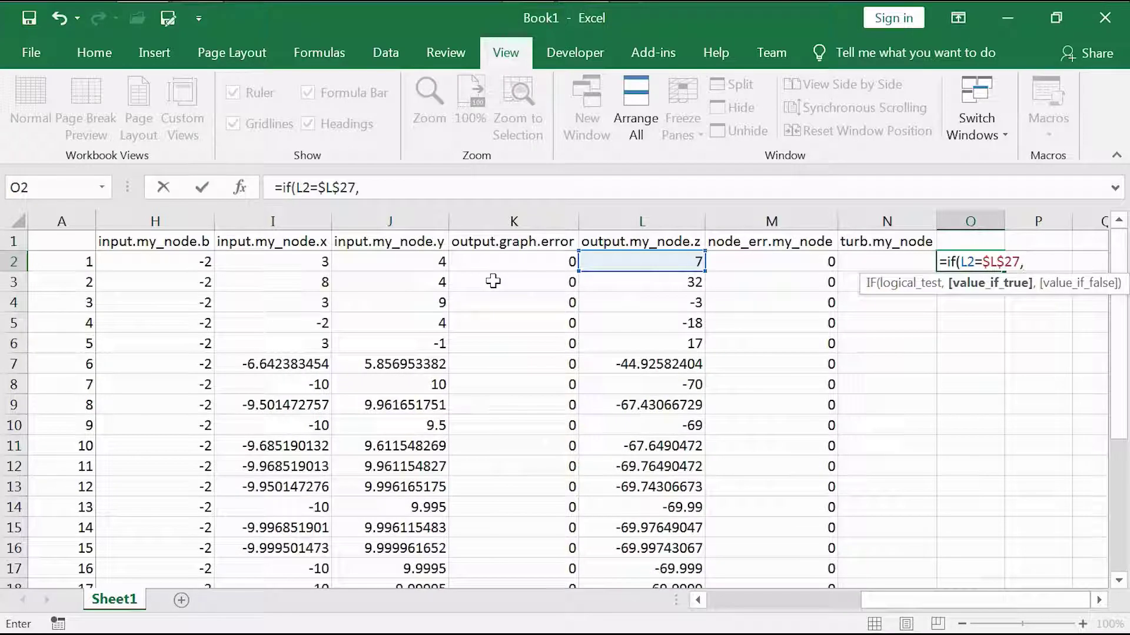
pyautogui.write('1,0')
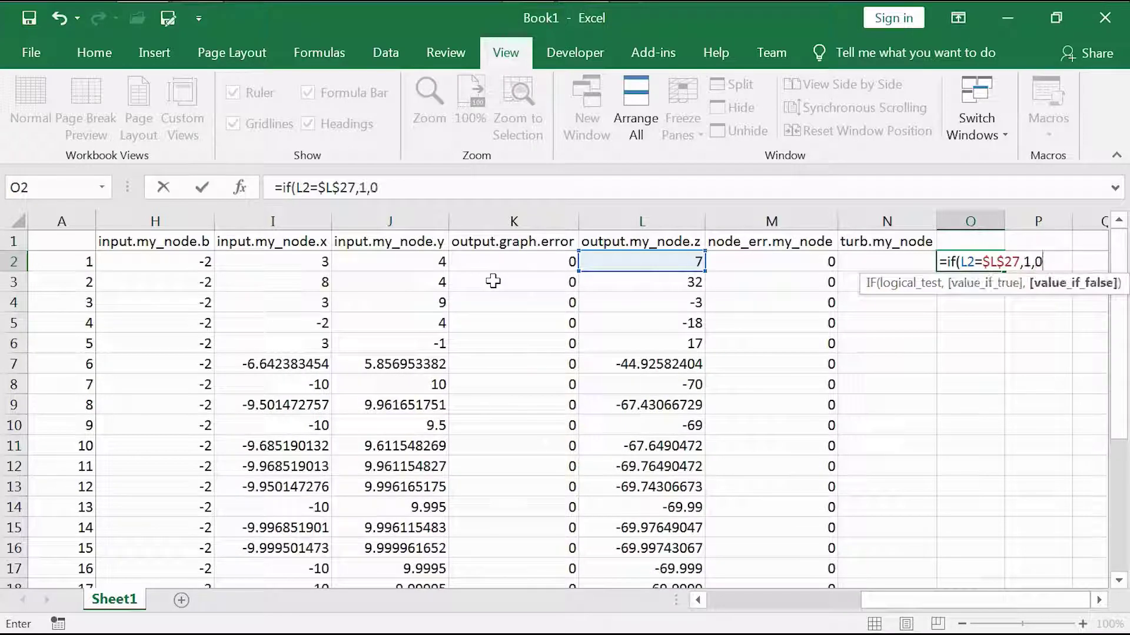
pyautogui.write(')')
pyautogui.press('Return')
# - Copy the IF formula from O2 into O3:O24 so every iteration is flagged
pyautogui.press('Up')
pyautogui.hotkey('ctrl', 'c')
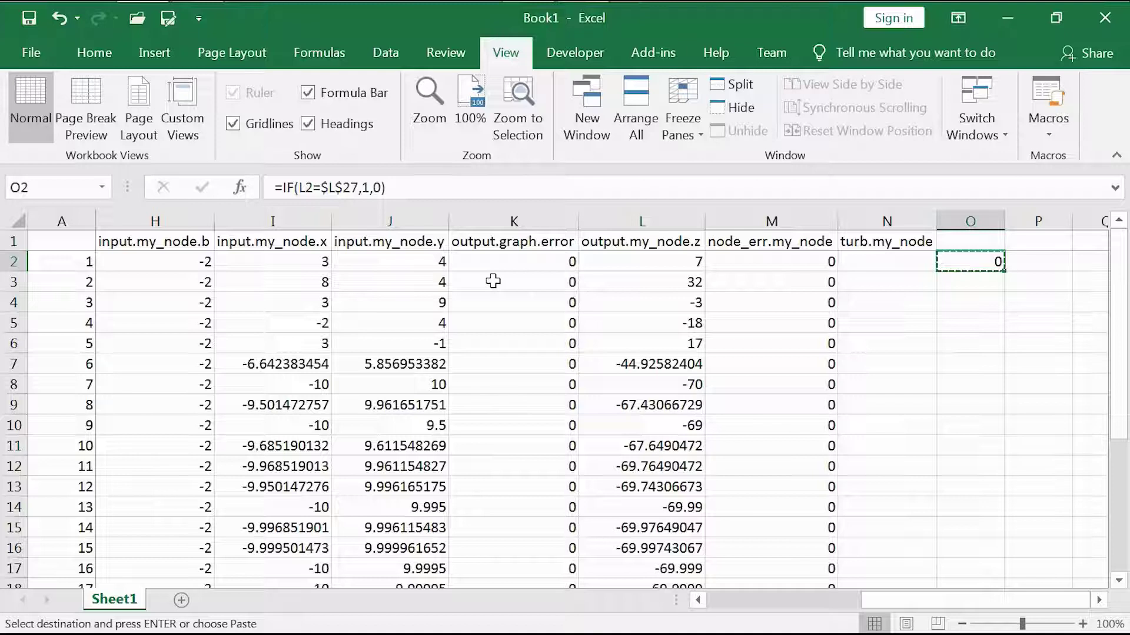
pyautogui.press('Down')
pyautogui.hotkey('shift', 'Down')
pyautogui.hotkey('shift', 'Down')
pyautogui.hotkey('shift', 'Down')
pyautogui.hotkey('shift', 'Down')
pyautogui.hotkey('shift', 'Down')
pyautogui.hotkey('shift', 'Down')
pyautogui.hotkey('shift', 'Down')
pyautogui.hotkey('shift', 'Down')
pyautogui.hotkey('shift', 'Down')
pyautogui.hotkey('shift', 'Down')
pyautogui.hotkey('shift', 'Down')
pyautogui.hotkey('shift', 'Down')
pyautogui.hotkey('shift', 'Down')
pyautogui.hotkey('shift', 'Down')
pyautogui.hotkey('shift', 'Down')
pyautogui.hotkey('shift', 'Down')
pyautogui.hotkey('shift', 'Down')
pyautogui.hotkey('shift', 'Down')
pyautogui.hotkey('shift', 'Down')
pyautogui.hotkey('shift', 'Down')
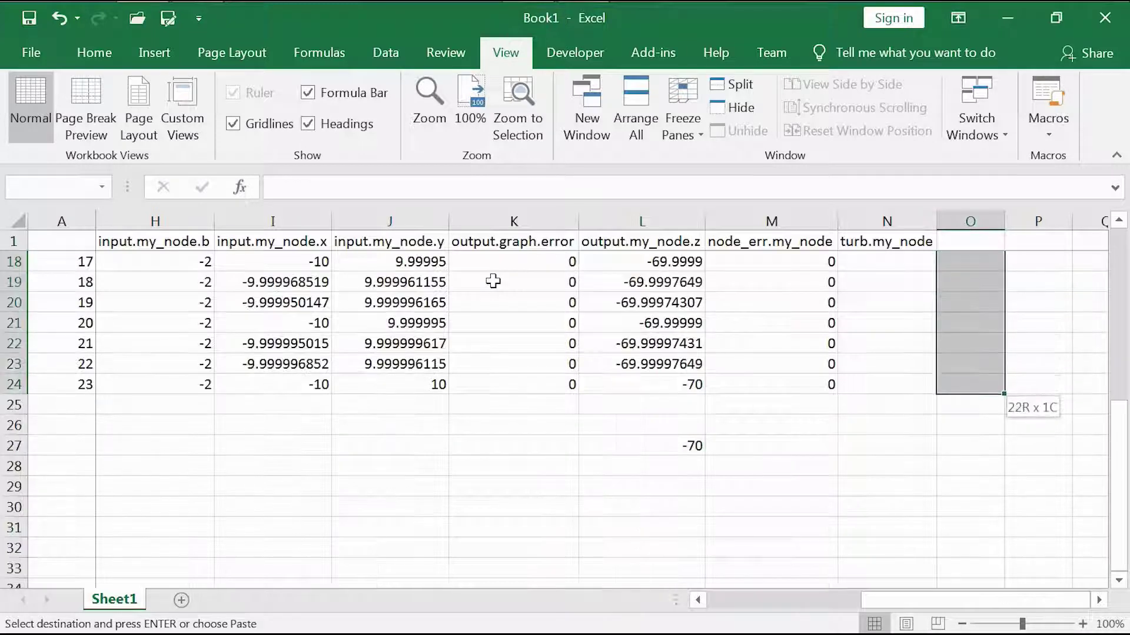
pyautogui.hotkey('ctrl', 'v')
pyautogui.hotkey('ctrl', 'Up')
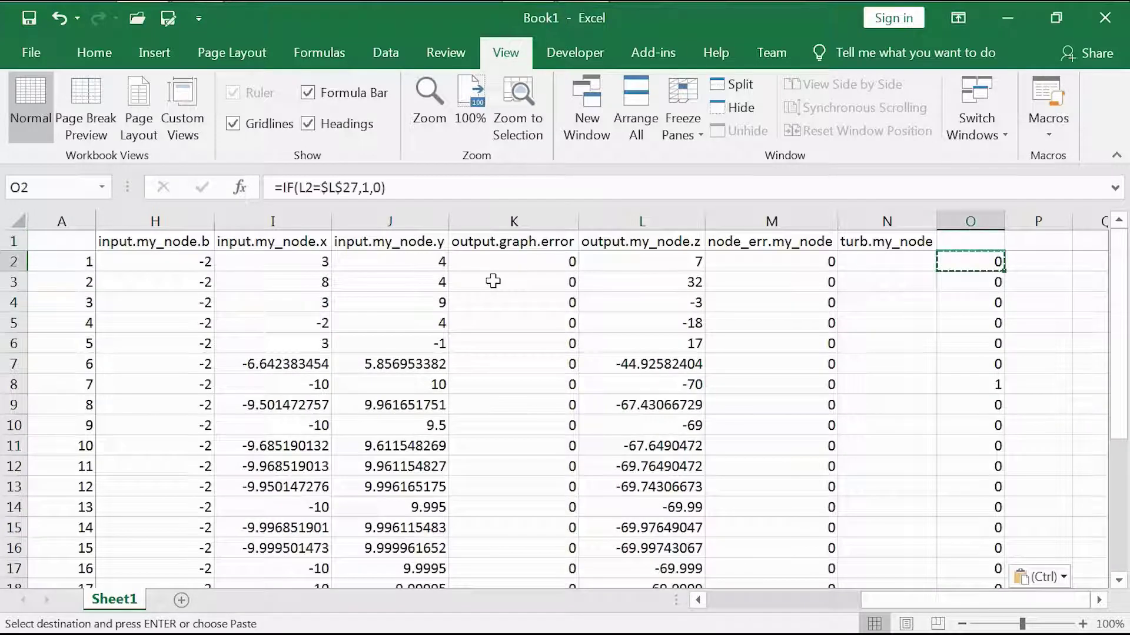
# - Apply an Equal To conditional format to O2:O24 that shows cells equal to 1 in Green Fill with Dark Green Text
pyautogui.hotkey('ctrl', 'shift', 'Down')
pyautogui.press('alt')
pyautogui.press('h')
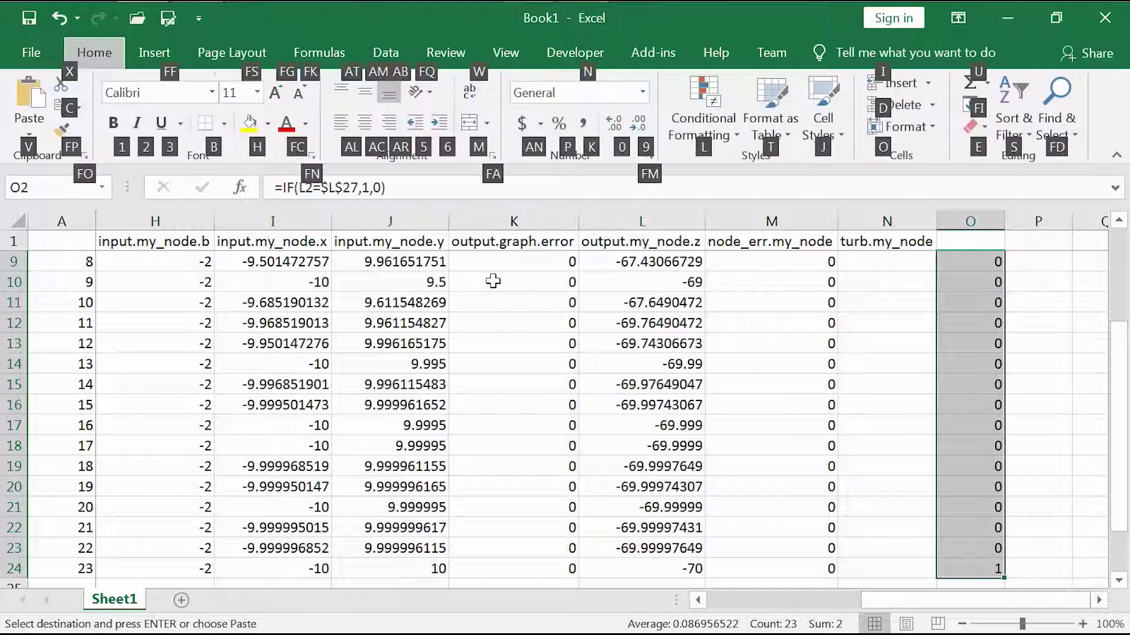
pyautogui.press('l')
pyautogui.press('h')
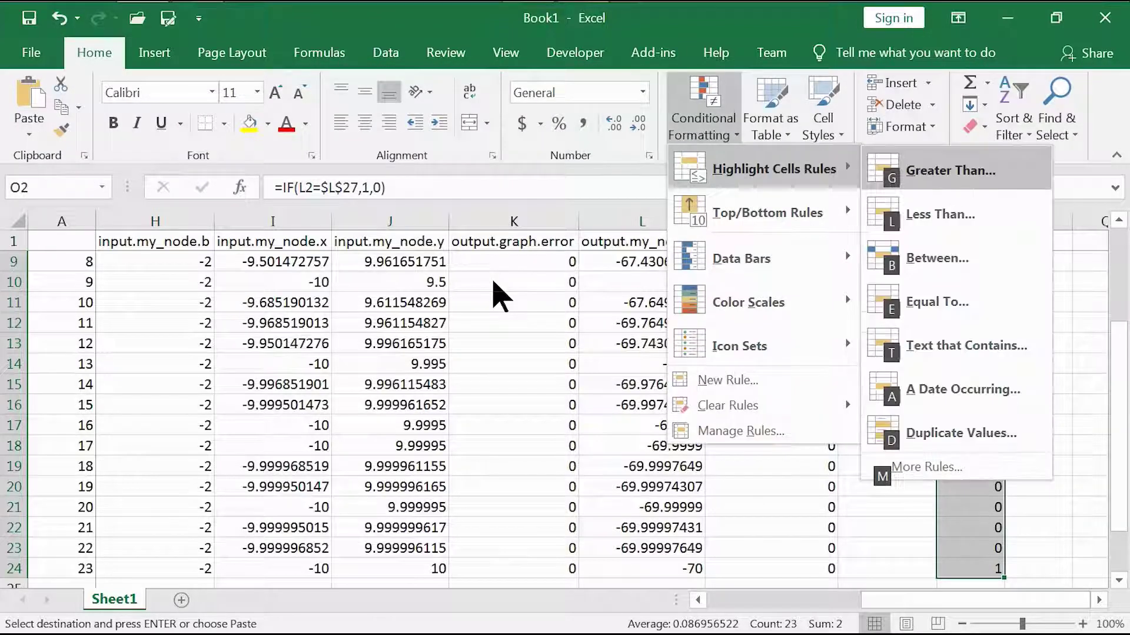
pyautogui.write('e')
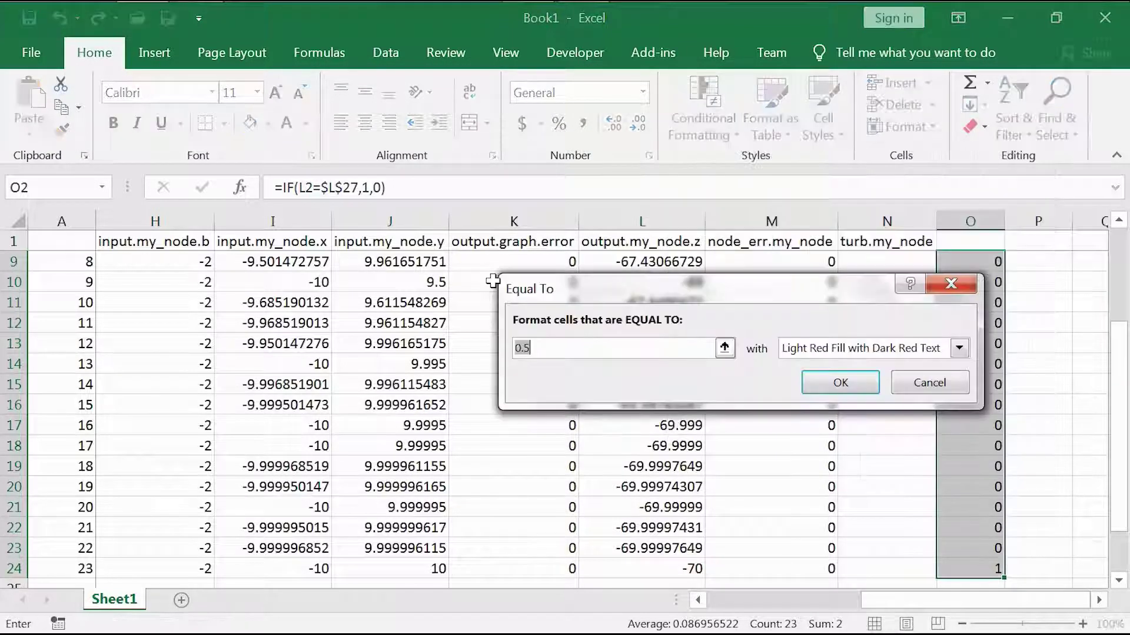
pyautogui.write('1')
pyautogui.press('Tab')
pyautogui.press('Down')
pyautogui.press('Down')
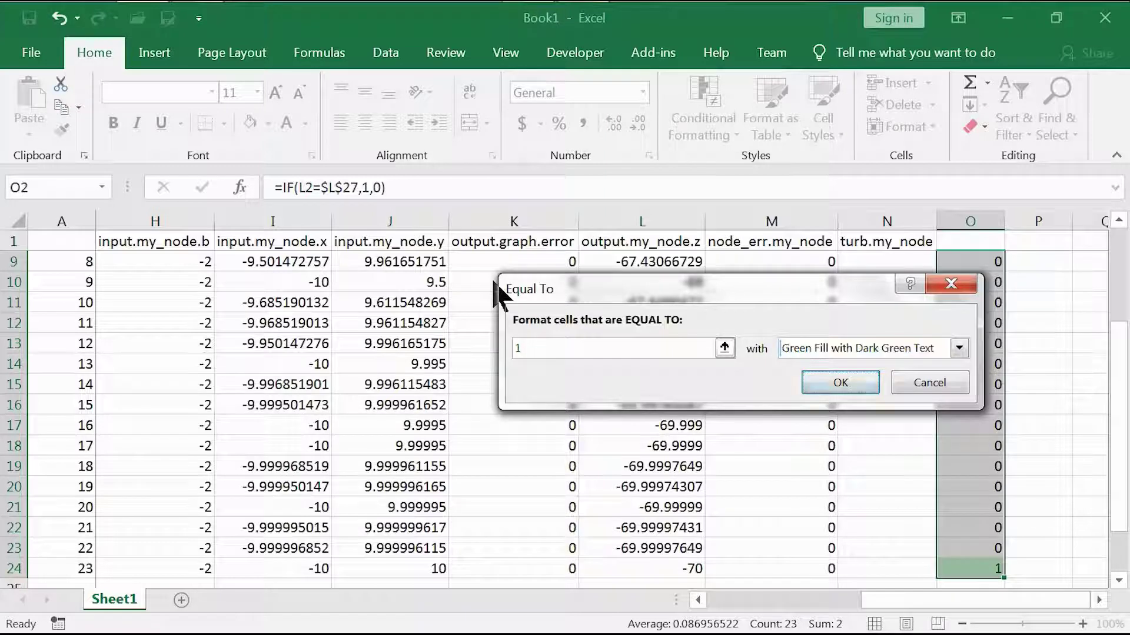
pyautogui.press('Return')
pyautogui.hotkey('shift', 'BackSpace')
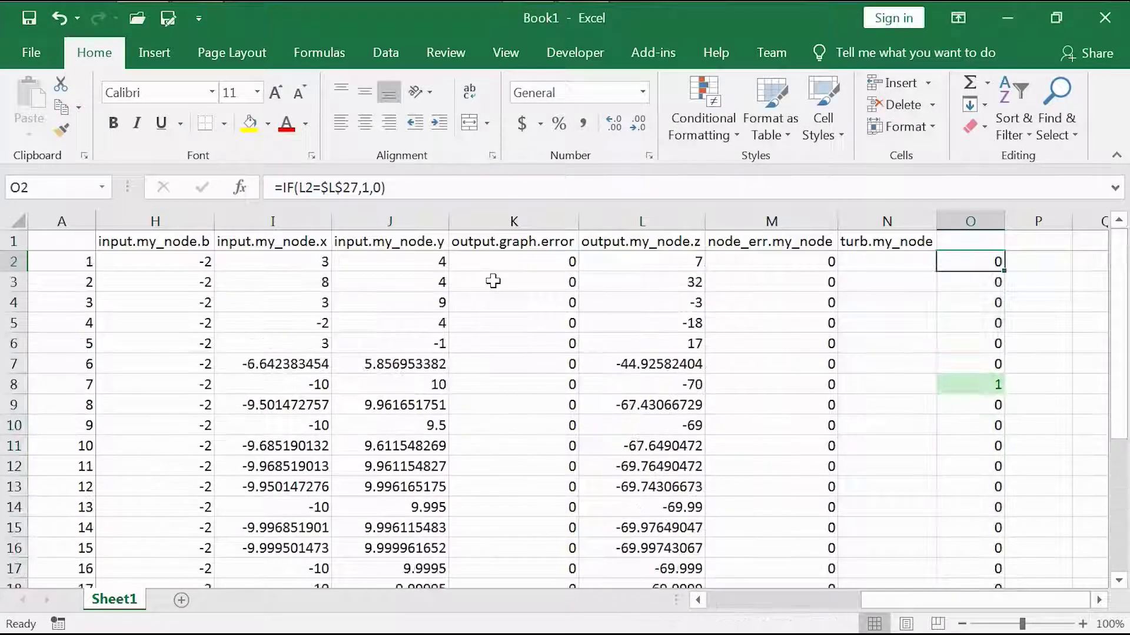
# - Review column O for the highlighted iterations where z reaches its minimum
pyautogui.press('pagedown')
pyautogui.press('pageup')
pyautogui.press('Down')
pyautogui.press('Down')
pyautogui.press('Down')
pyautogui.press('Down')
pyautogui.press('Down')
pyautogui.press('Down')
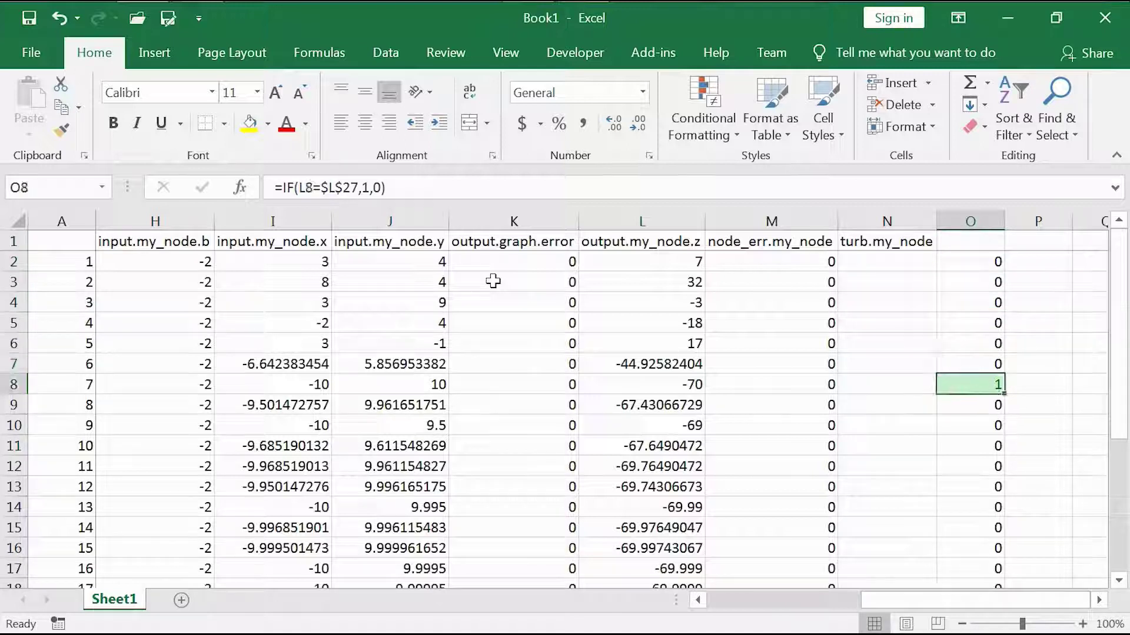
pyautogui.press('pagedown')
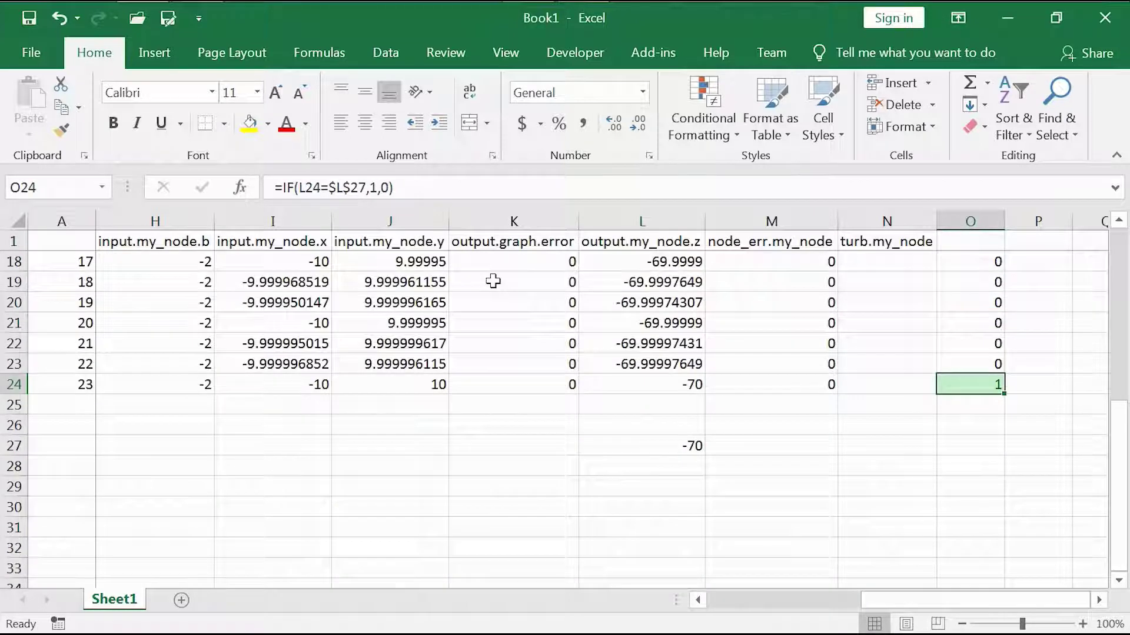
pyautogui.press('pageup')
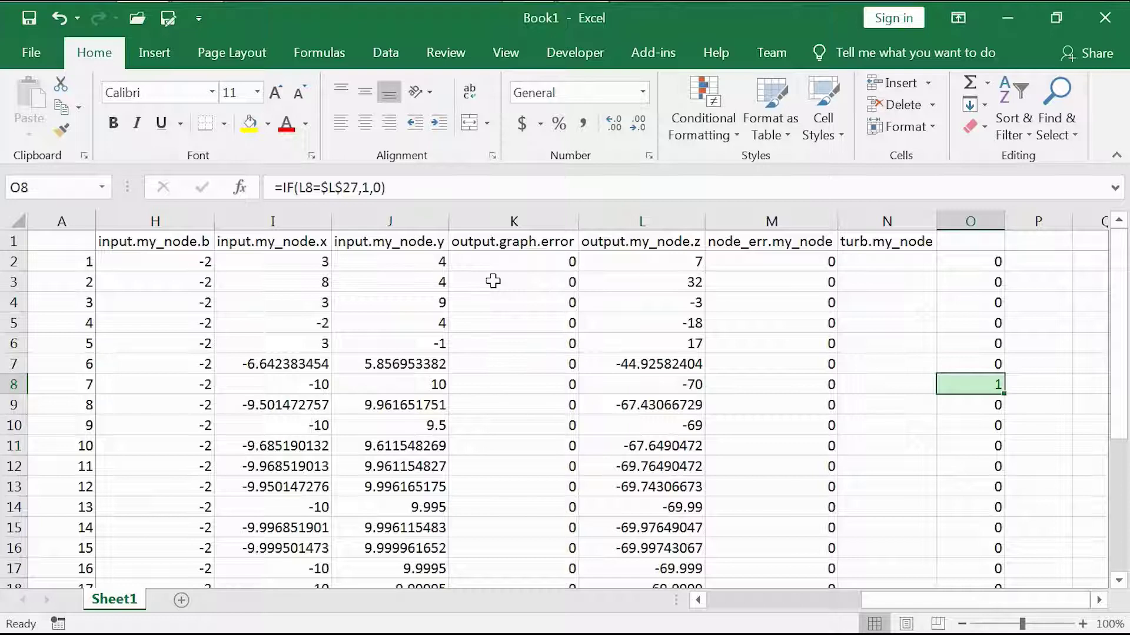
# - Examine the output.my_node.z, input.my_node.x and input.my_node.y values of the highlighted iteration in row 8
pyautogui.press('Left')
pyautogui.press('Left')
pyautogui.press('Left')
pyautogui.press('Left')
pyautogui.press('Right')
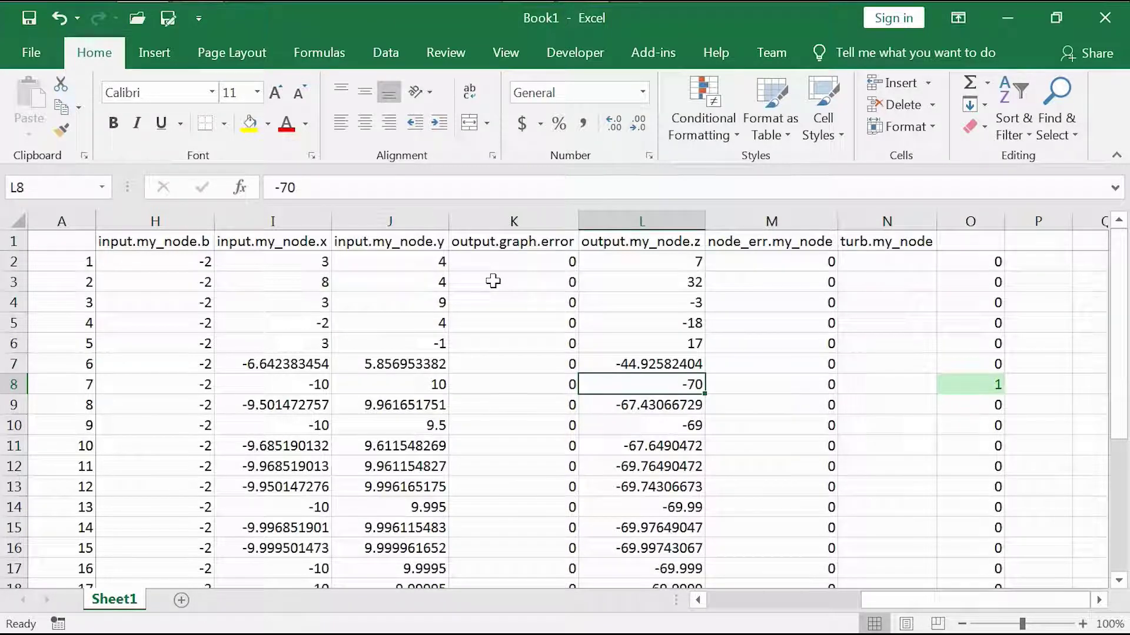
pyautogui.press('Left')
pyautogui.press('Left')
pyautogui.press('Left')
pyautogui.press('Left')
pyautogui.press('Right')
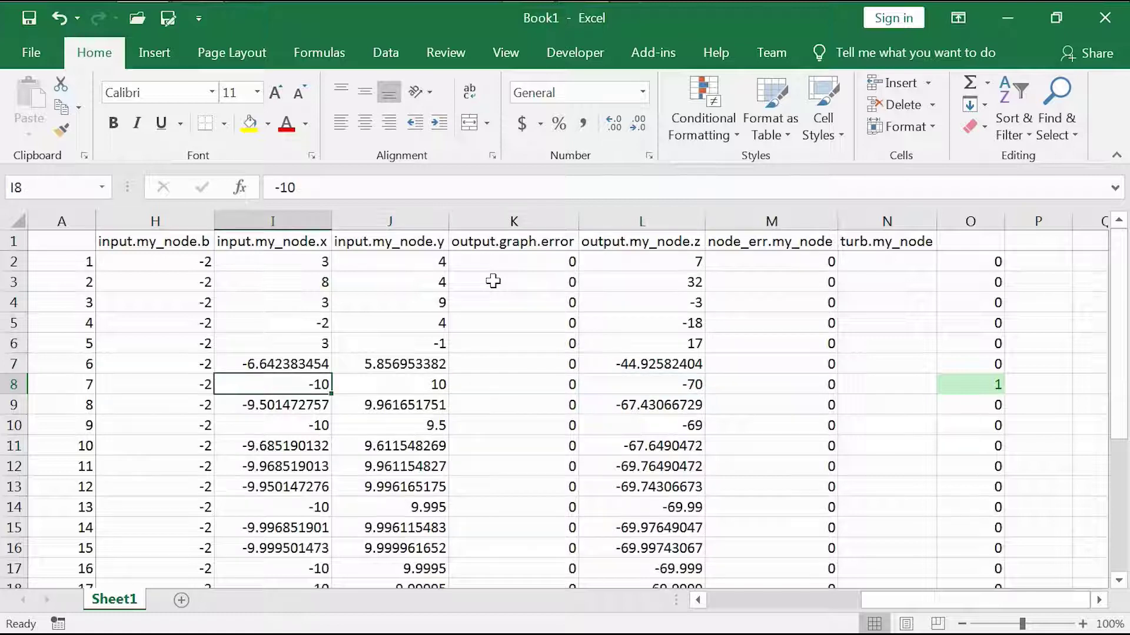
pyautogui.press('Right')
pyautogui.press('Left')
pyautogui.press('Right')
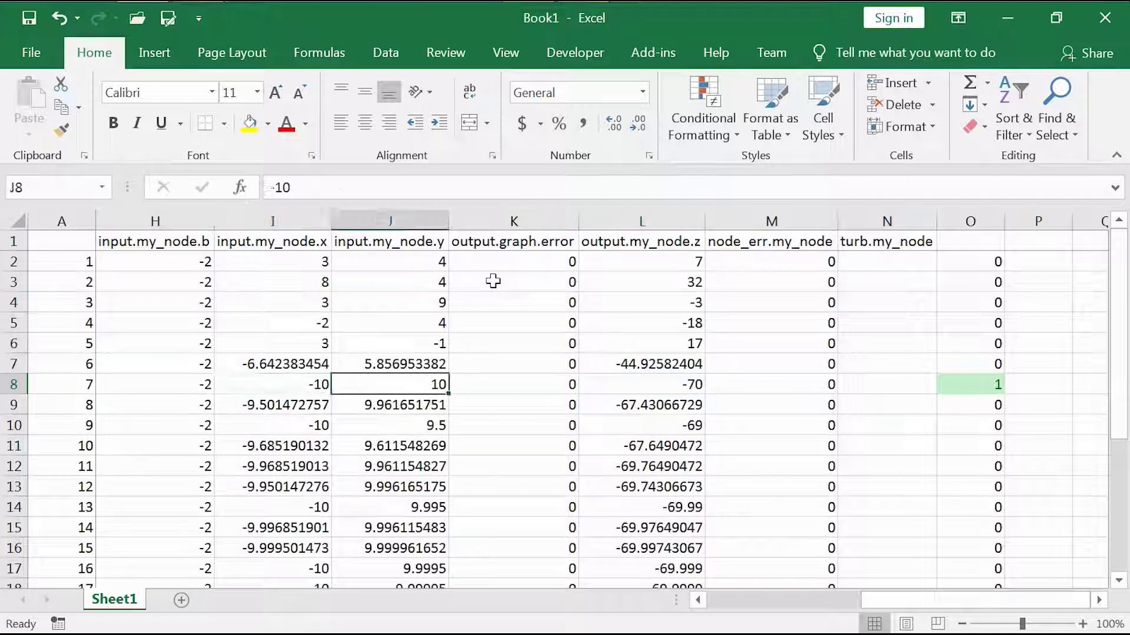
pyautogui.hotkey('shift', 'Left')
# - Examine the final iteration in row 24, going through its solution_time, error and input.my_node values
pyautogui.hotkey('ctrl', 'Down')
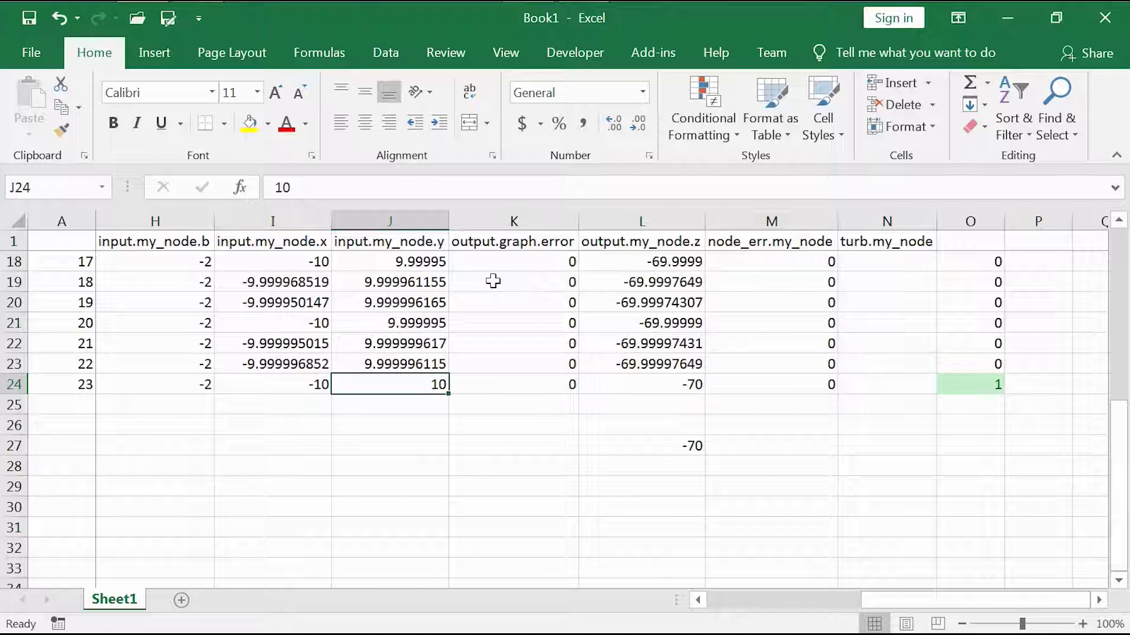
pyautogui.press('Left')
pyautogui.press('Left')
pyautogui.press('Left')
pyautogui.press('Left')
pyautogui.press('Left')
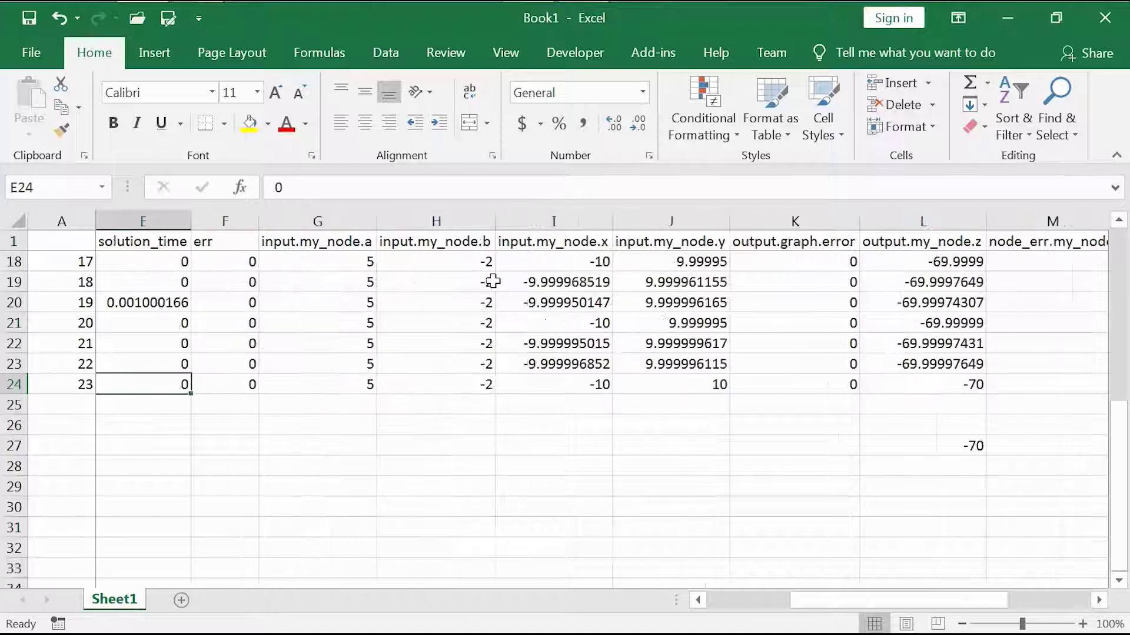
pyautogui.press('Right')
pyautogui.press('Right')
pyautogui.press('Right')
pyautogui.press('Right')
pyautogui.press('Right')
pyautogui.press('Left')
pyautogui.press('Left')
pyautogui.press('Left')
pyautogui.press('Left')
pyautogui.press('Left')
pyautogui.press('Left')
pyautogui.press('Left')
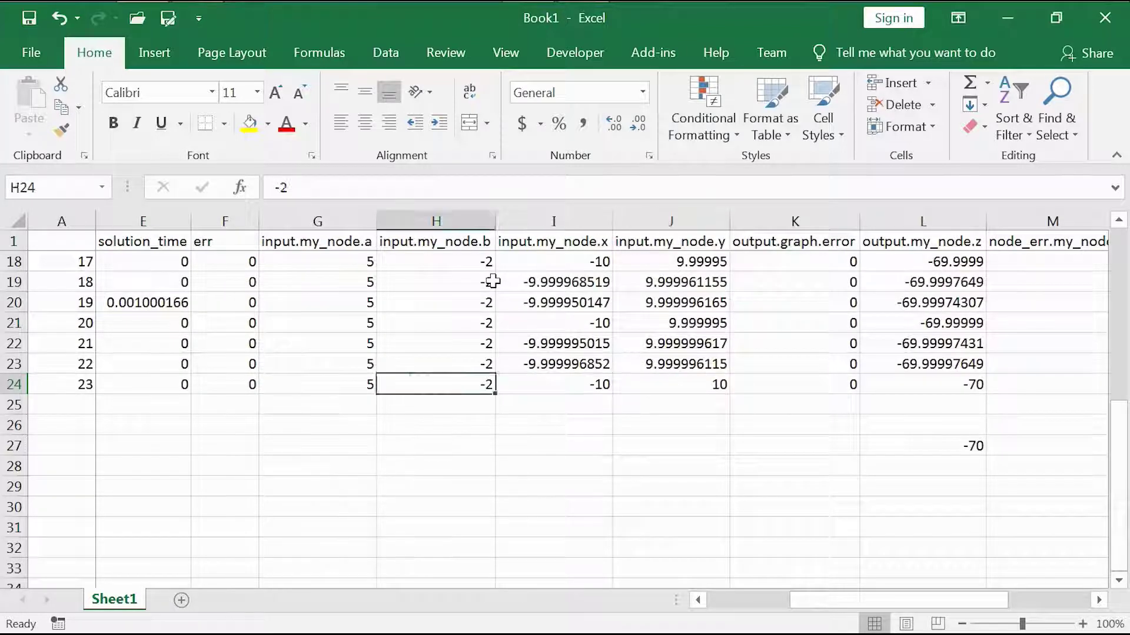
pyautogui.press('Right')
pyautogui.press('Right')
pyautogui.press('Right')
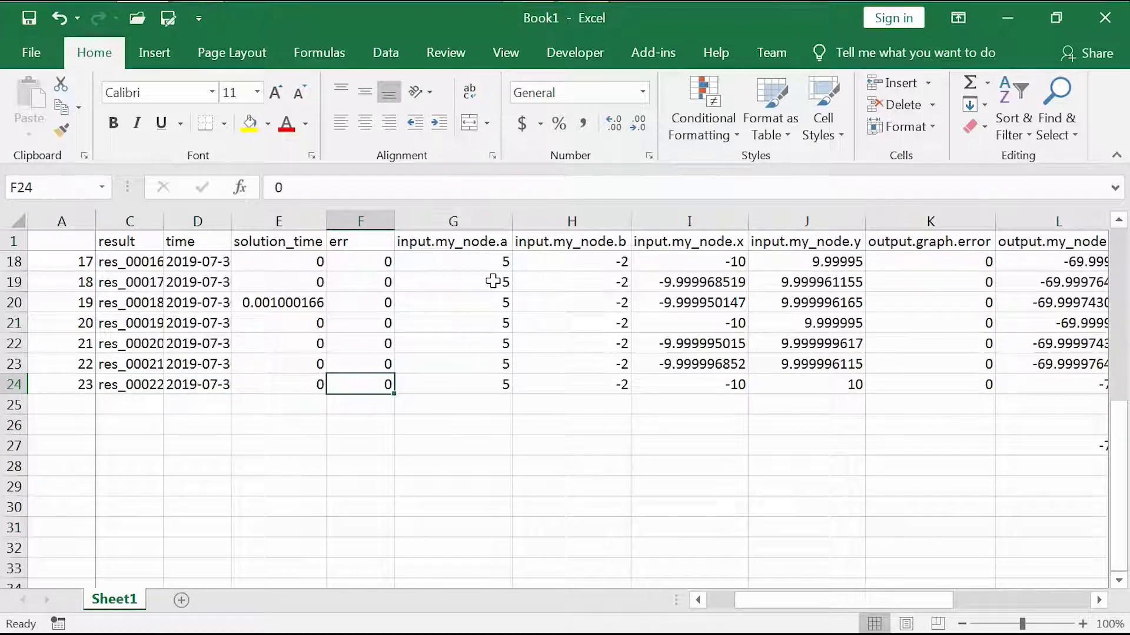
# - Select the final iteration's cells F24:O24, from the err value through the minimum flag
pyautogui.hotkey('shift', 'Right')
pyautogui.hotkey('shift', 'Right')
pyautogui.hotkey('shift', 'Right')
pyautogui.hotkey('shift', 'Right')
pyautogui.hotkey('shift', 'Right')
pyautogui.hotkey('shift', 'Right')
pyautogui.hotkey('shift', 'Right')
pyautogui.hotkey('shift', 'Right')
pyautogui.hotkey('shift', 'Right')
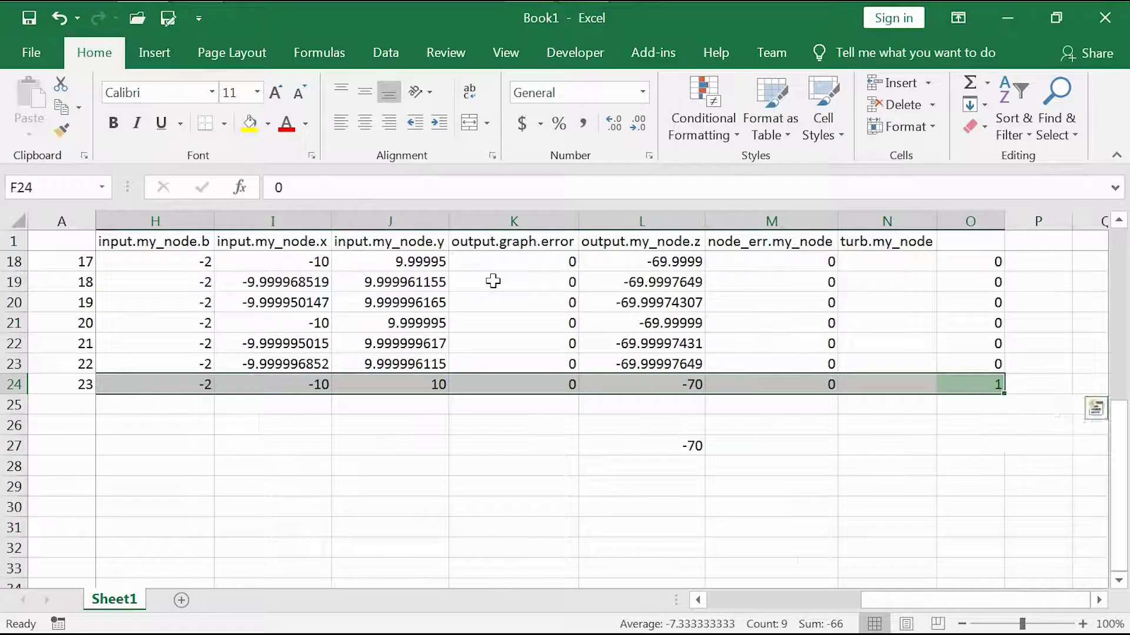
# - Select the minimum-z iteration's cells F8:O8 in row 8, from the err value through the minimum flag
pyautogui.hotkey('shift', 'Left')
pyautogui.hotkey('shift', 'Left')
pyautogui.hotkey('shift', 'Left')
pyautogui.hotkey('shift', 'Left')
pyautogui.hotkey('shift', 'Left')
pyautogui.hotkey('shift', 'Left')
pyautogui.hotkey('shift', 'Left')
pyautogui.hotkey('shift', 'Left')
pyautogui.hotkey('shift', 'Left')
pyautogui.press('pageup')
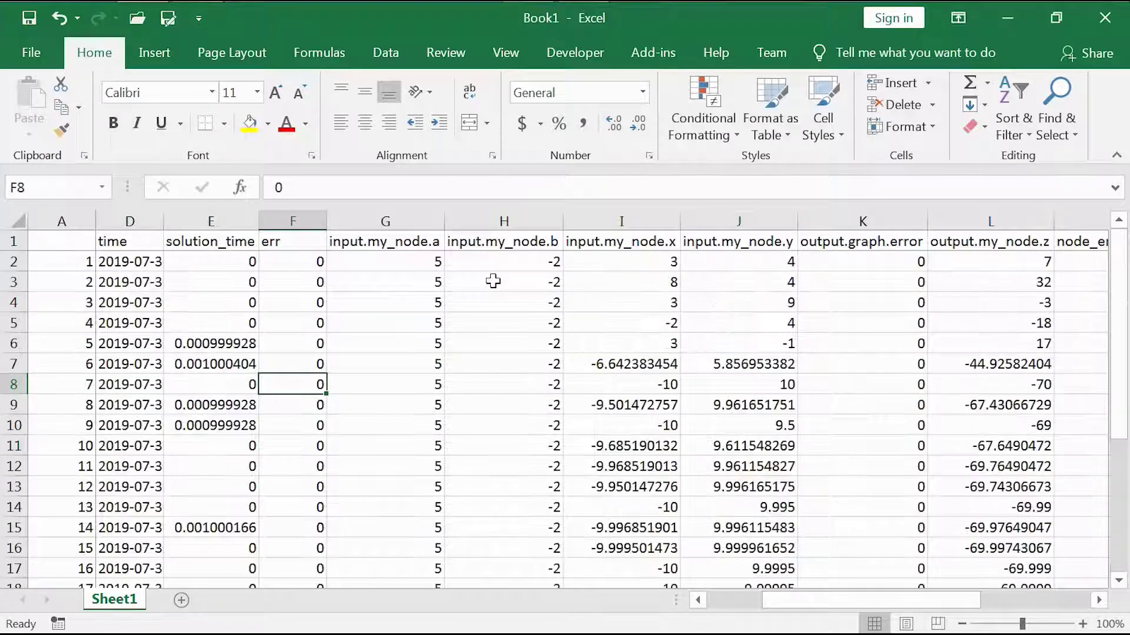
pyautogui.press('Up')
pyautogui.press('Down')
pyautogui.hotkey('ctrl', 'shift', 'Right')
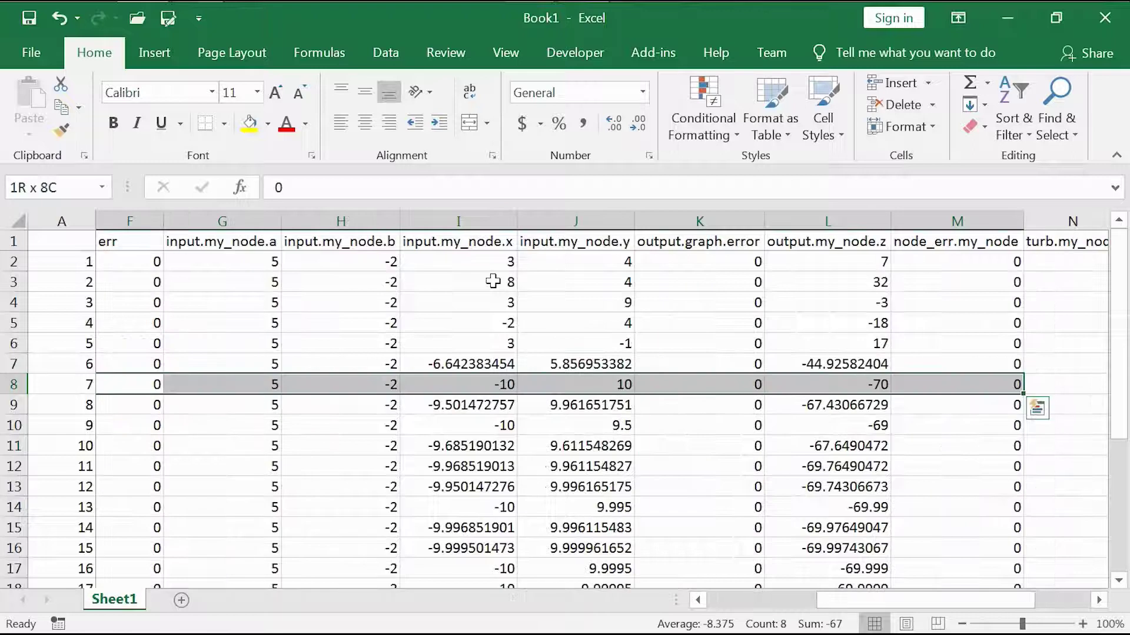
pyautogui.hotkey('ctrl', 'shift', 'Right')
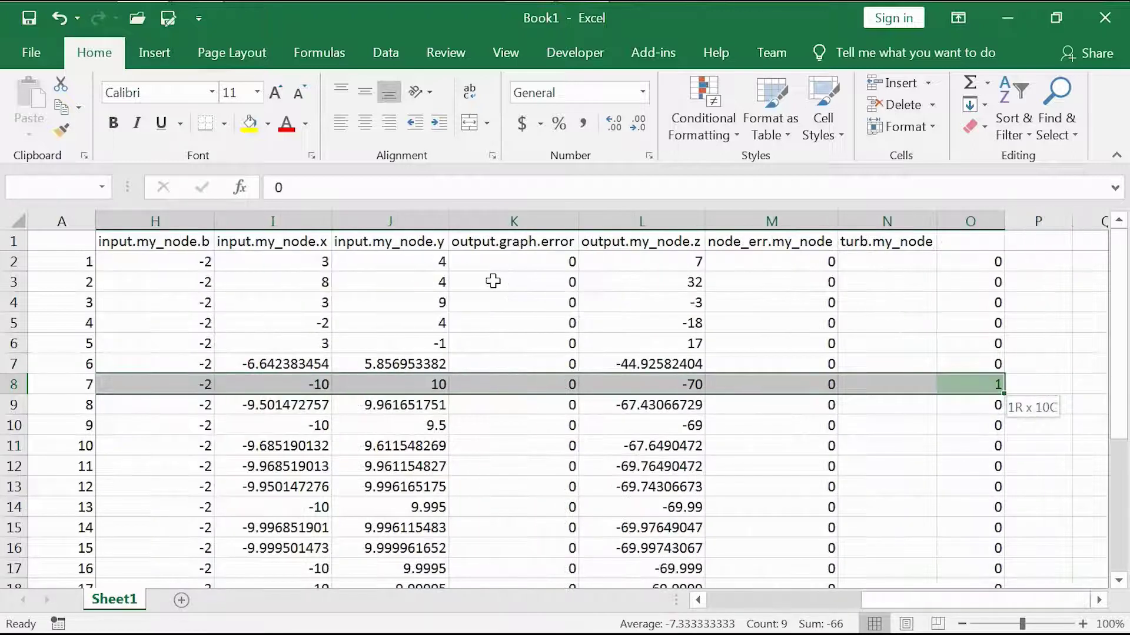
# - Examine the row 8 iteration, going through its solution_time, err, input.my_node and output.my_node.z values
pyautogui.press('Left')
pyautogui.press('Left')
pyautogui.press('Left')
pyautogui.press('Left')
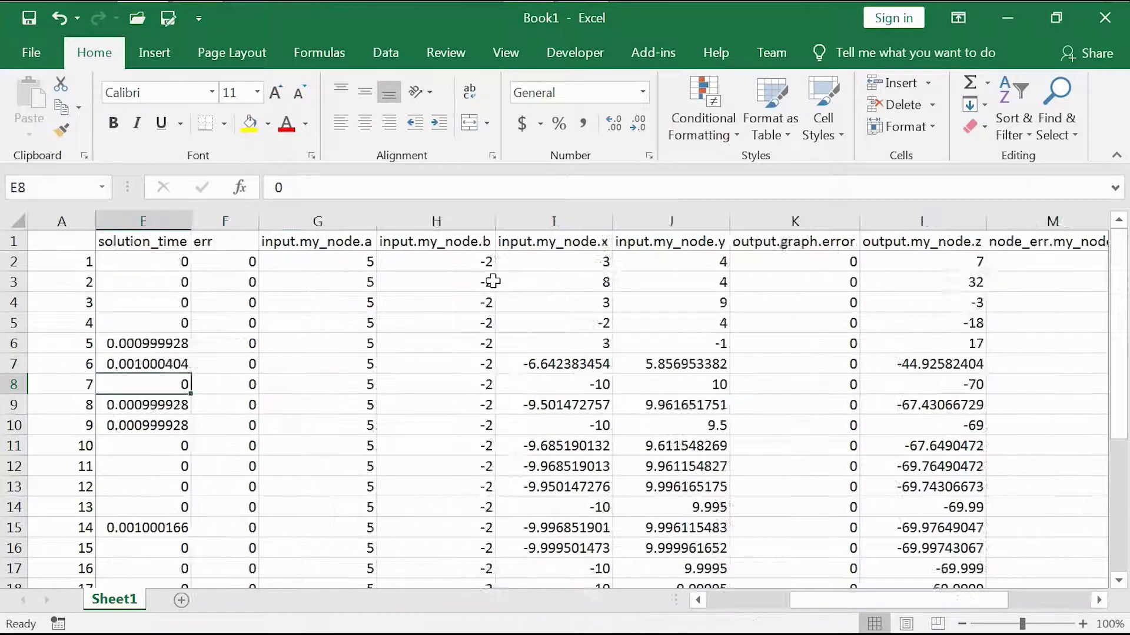
pyautogui.press('Right')
pyautogui.press('Right')
pyautogui.press('Right')
pyautogui.press('Right')
pyautogui.press('Right')
pyautogui.press('Right')
pyautogui.press('Right')
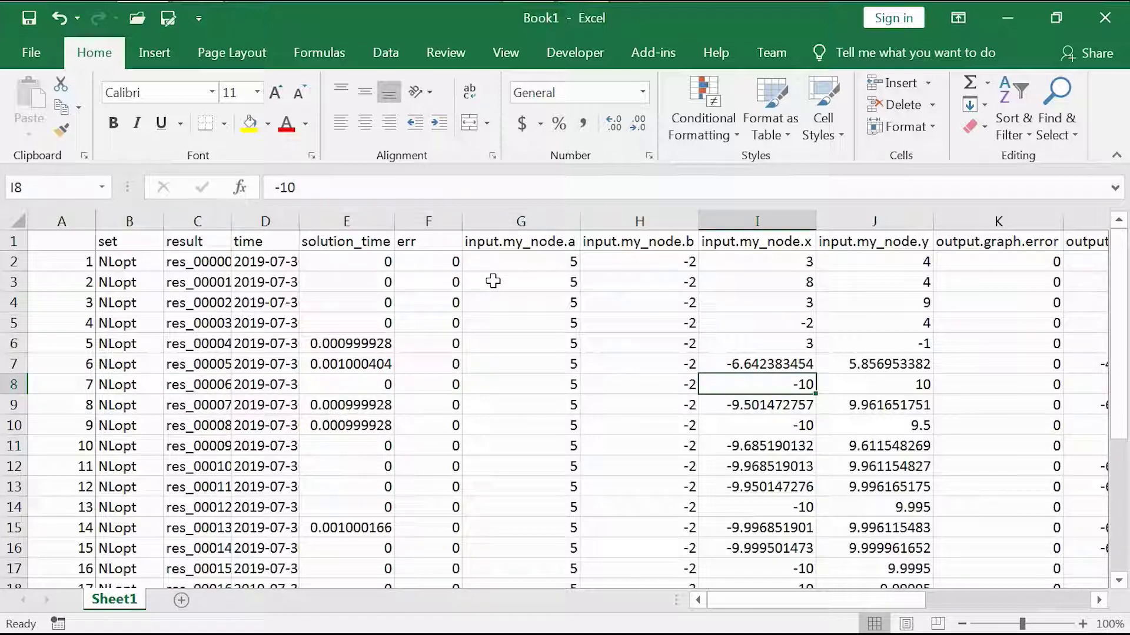
pyautogui.press('Right')
pyautogui.press('Right')
pyautogui.press('Right')
pyautogui.press('Right')
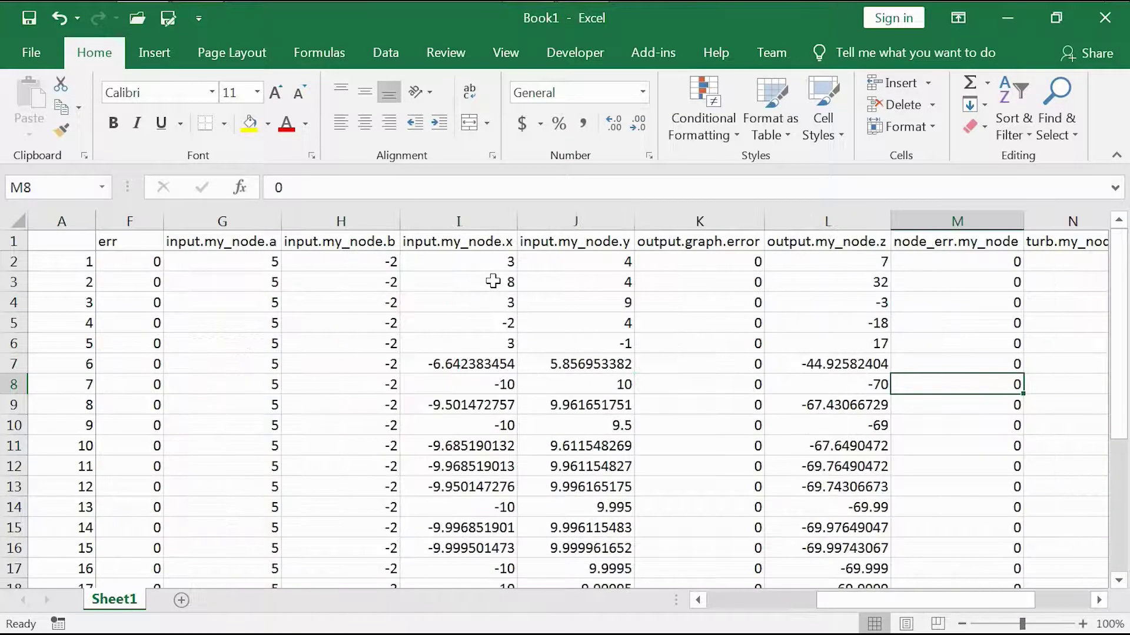
# - Enter the constraint formula =I2-J2-5 in cell Q2 and check it against the transformed constraint on the FOQUS_Constraints slide in PowerPoint
pyautogui.press('Right')
pyautogui.press('Right')
pyautogui.press('Right')
pyautogui.press('Up')
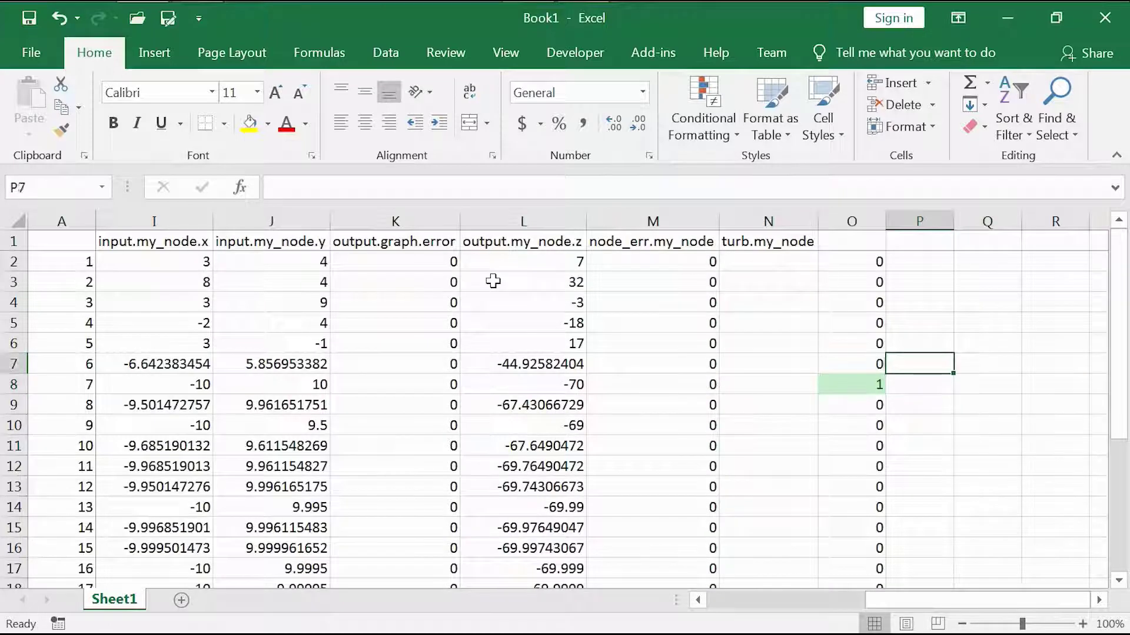
pyautogui.press('Up')
pyautogui.press('Up')
pyautogui.press('Up')
pyautogui.press('Up')
pyautogui.press('Up')
pyautogui.press('Up')
pyautogui.press('Down')
pyautogui.press('Right')
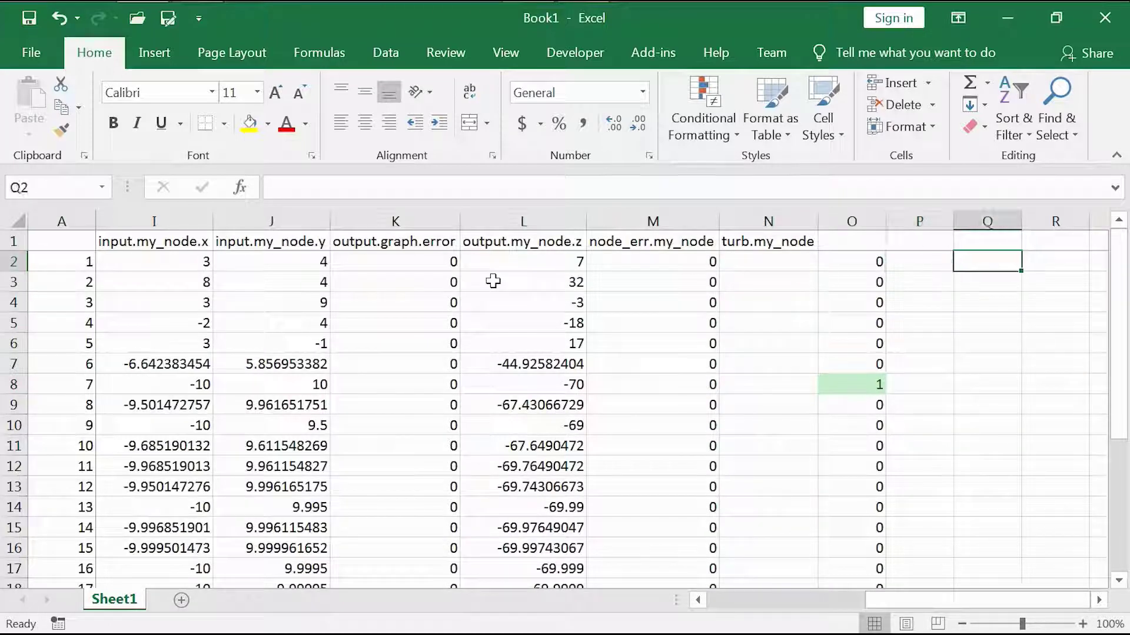
pyautogui.write('=')
pyautogui.press('Left')
pyautogui.press('Left')
pyautogui.press('Left')
pyautogui.press('Left')
pyautogui.press('Left')
pyautogui.press('Left')
pyautogui.press('Left')
pyautogui.press('Left')
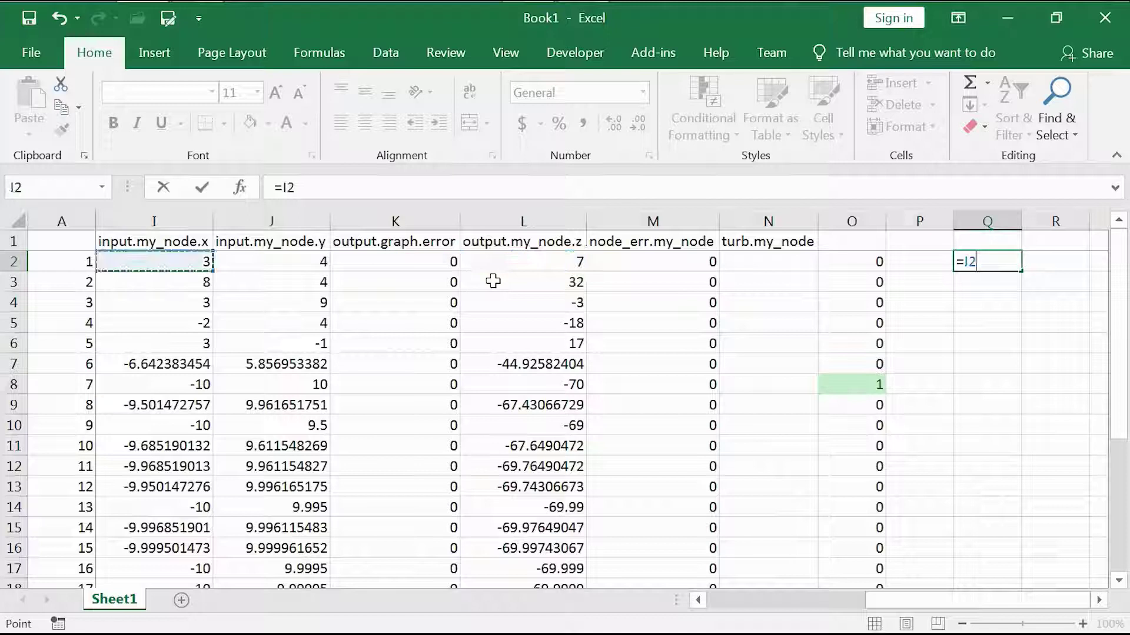
pyautogui.write('-')
pyautogui.press('Left')
pyautogui.press('Left')
pyautogui.press('Left')
pyautogui.press('Left')
pyautogui.press('Left')
pyautogui.press('Left')
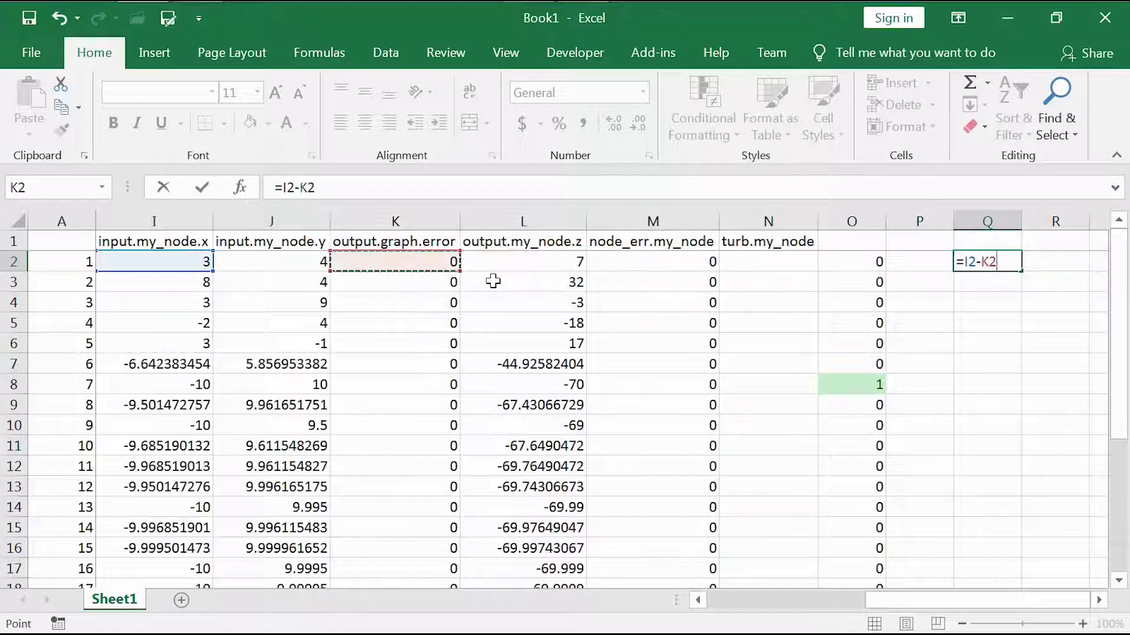
pyautogui.press('Left')
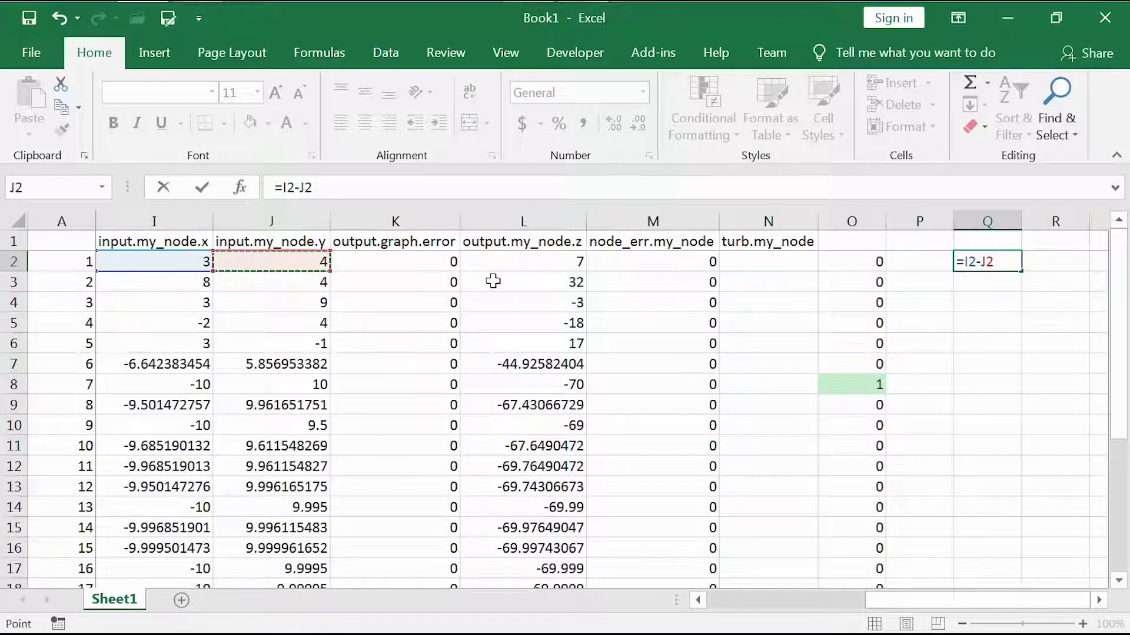
pyautogui.write('-5')
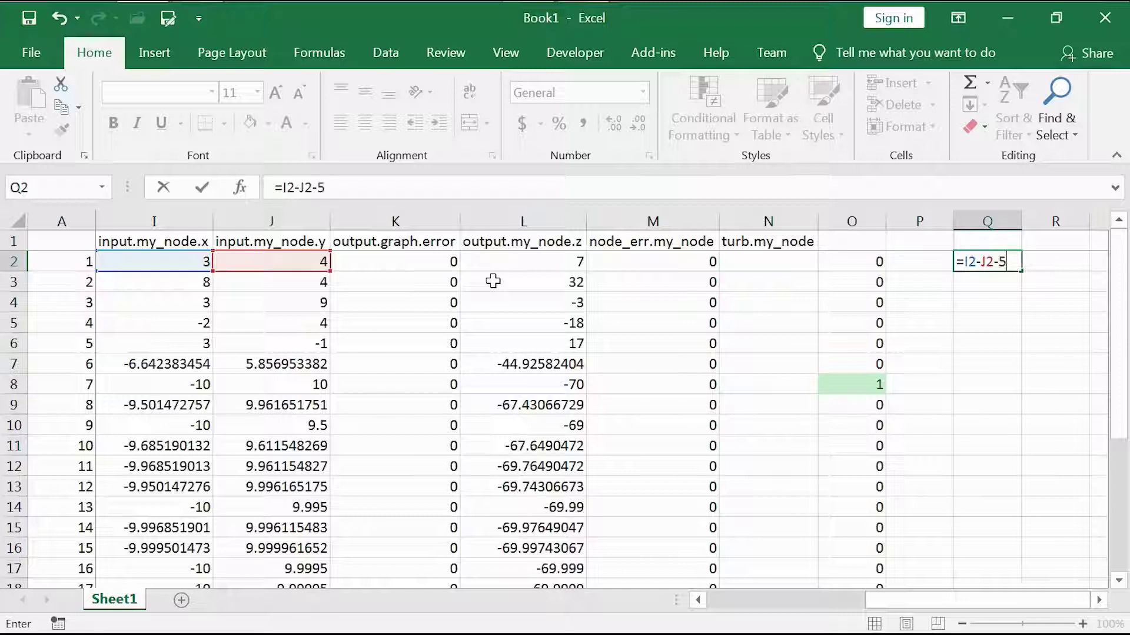
pyautogui.press('Return')
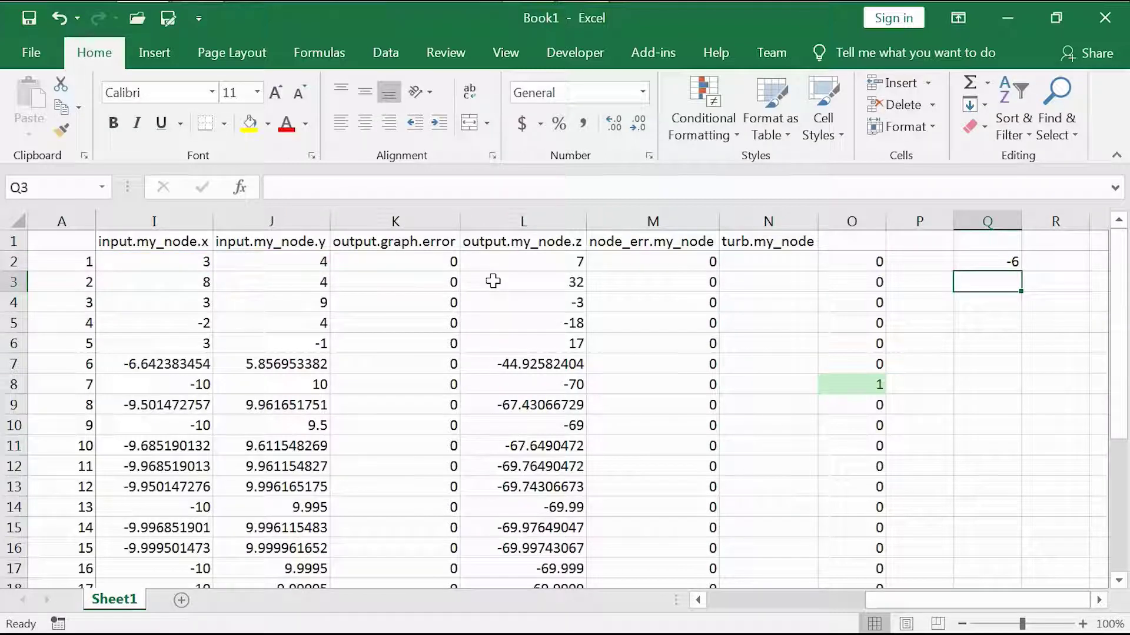
pyautogui.hotkey('alt', 'Tab')
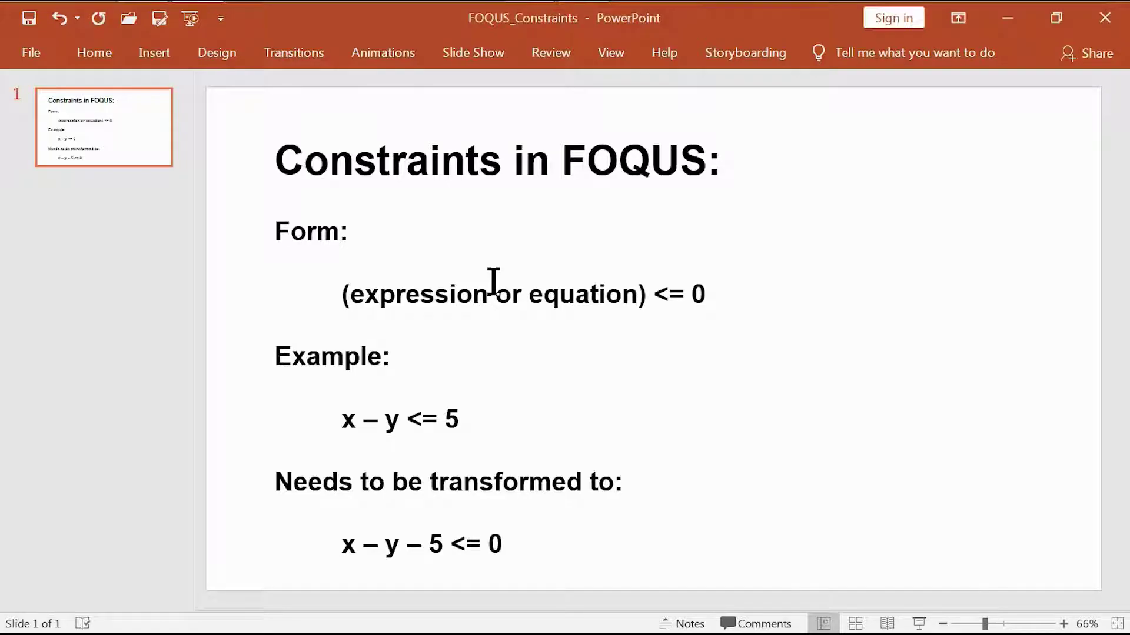
pyautogui.hotkey('alt', 'Tab')
# - Copy the constraint formula from Q2 down to Q3:Q24 for all remaining iterations
pyautogui.press('Up')
pyautogui.hotkey('ctrl', 'c')
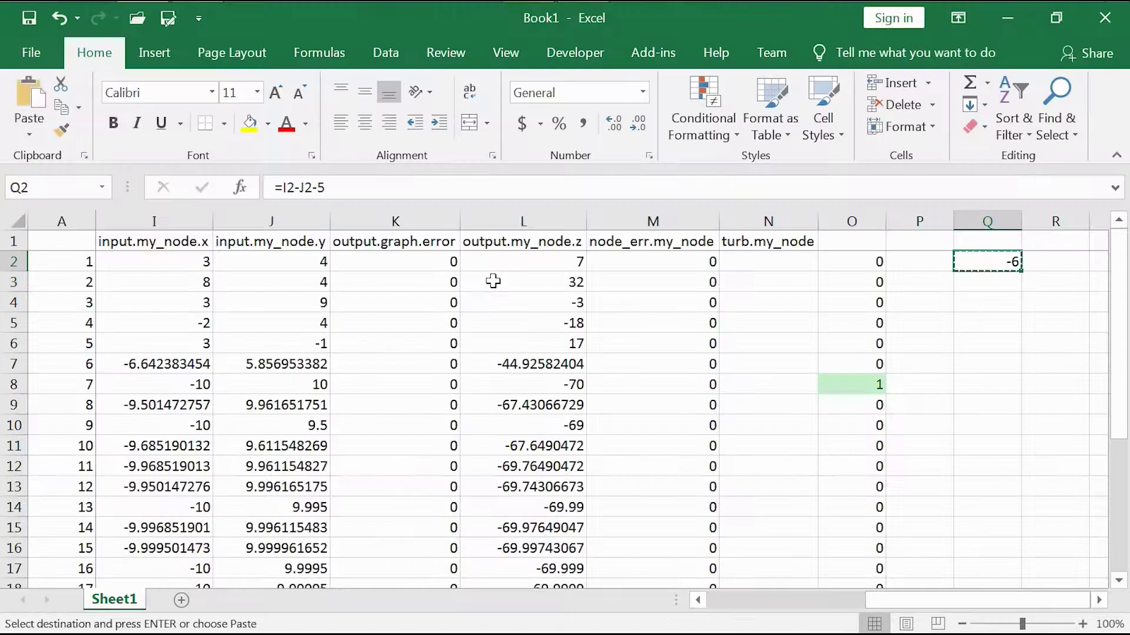
pyautogui.press('Down')
pyautogui.hotkey('shift', 'Down')
pyautogui.hotkey('shift', 'Down')
pyautogui.hotkey('shift', 'Down')
pyautogui.hotkey('shift', 'Down')
pyautogui.hotkey('shift', 'Down')
pyautogui.hotkey('shift', 'Down')
pyautogui.hotkey('shift', 'Down')
pyautogui.hotkey('shift', 'Down')
pyautogui.hotkey('shift', 'Down')
pyautogui.hotkey('shift', 'Down')
pyautogui.hotkey('shift', 'Down')
pyautogui.hotkey('shift', 'Down')
pyautogui.hotkey('shift', 'Down')
pyautogui.hotkey('shift', 'Down')
pyautogui.hotkey('shift', 'Down')
pyautogui.hotkey('shift', 'Down')
pyautogui.hotkey('shift', 'Down')
pyautogui.hotkey('shift', 'Down')
pyautogui.hotkey('shift', 'Down')
pyautogui.hotkey('shift', 'Down')
pyautogui.hotkey('shift', 'Down')
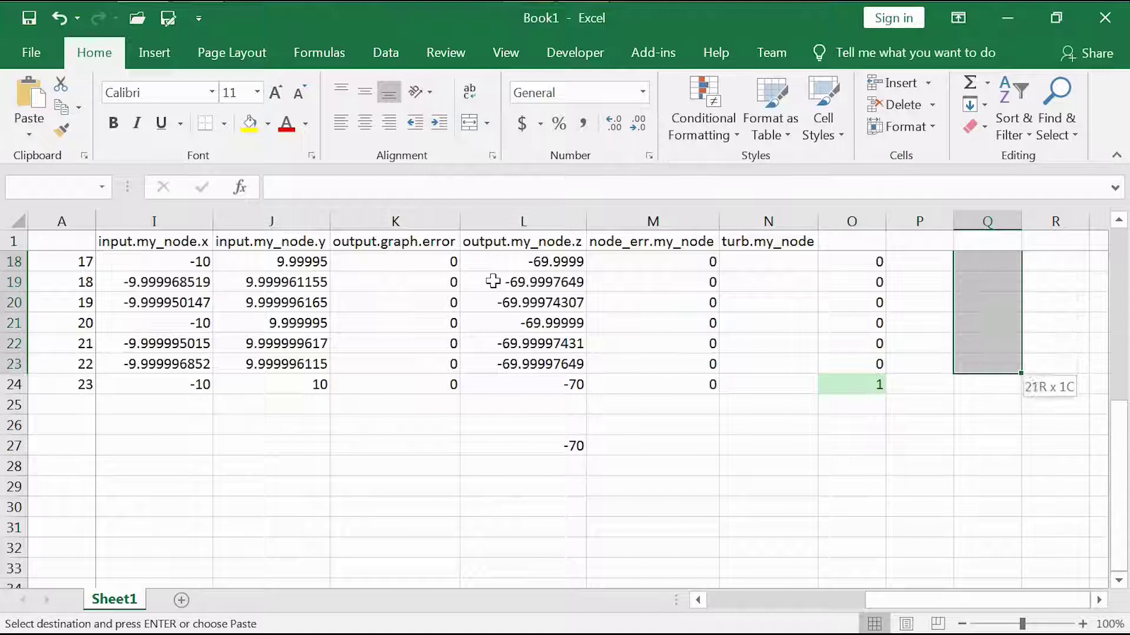
pyautogui.hotkey('ctrl', 'v')
# - Review the constraint values in column Q from row 2 to row 24 to check whether each iteration satisfies x - y - 5 <= 0
pyautogui.press('Up')
pyautogui.press('Up')
pyautogui.press('Down')
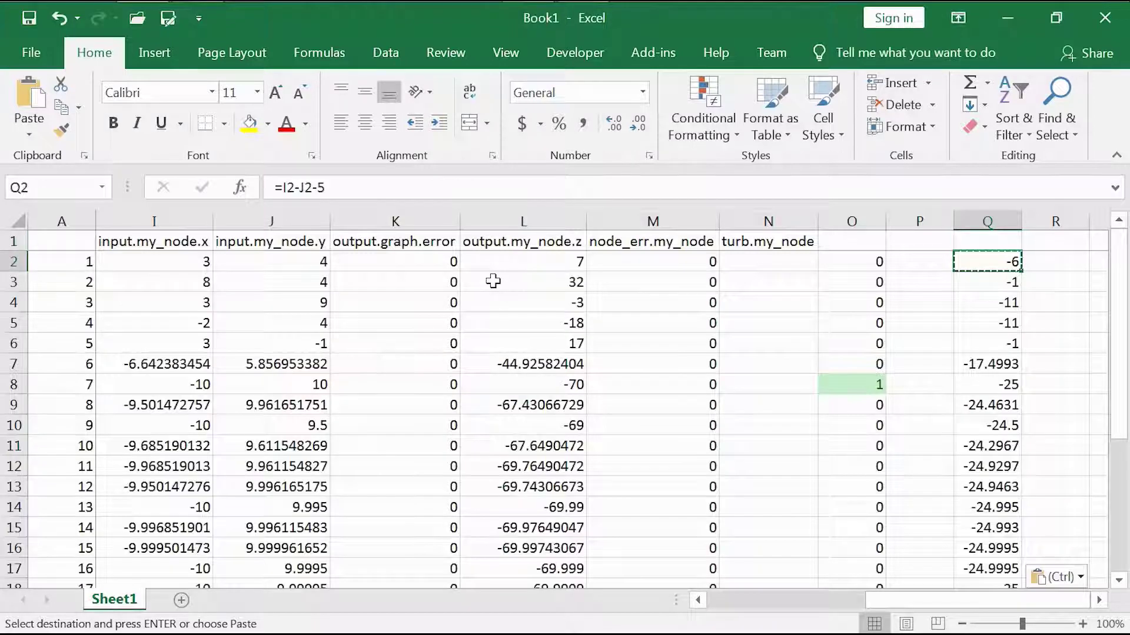
pyautogui.press('pagedown')
pyautogui.press('pageup')
pyautogui.press('Escape')
pyautogui.press('pagedown')
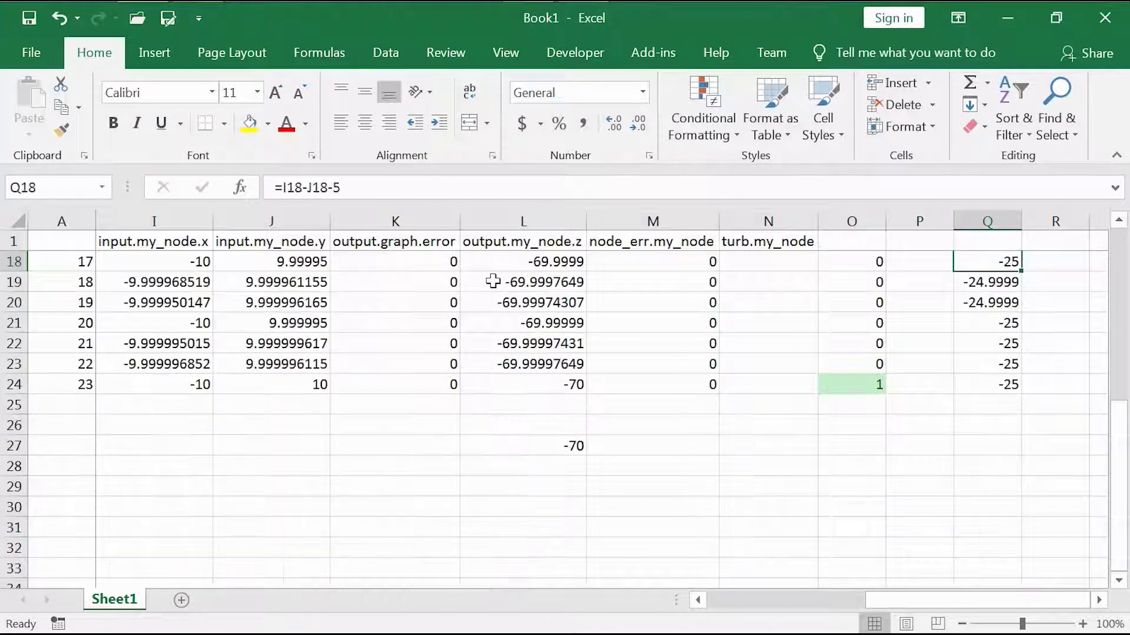
pyautogui.press('pageup')
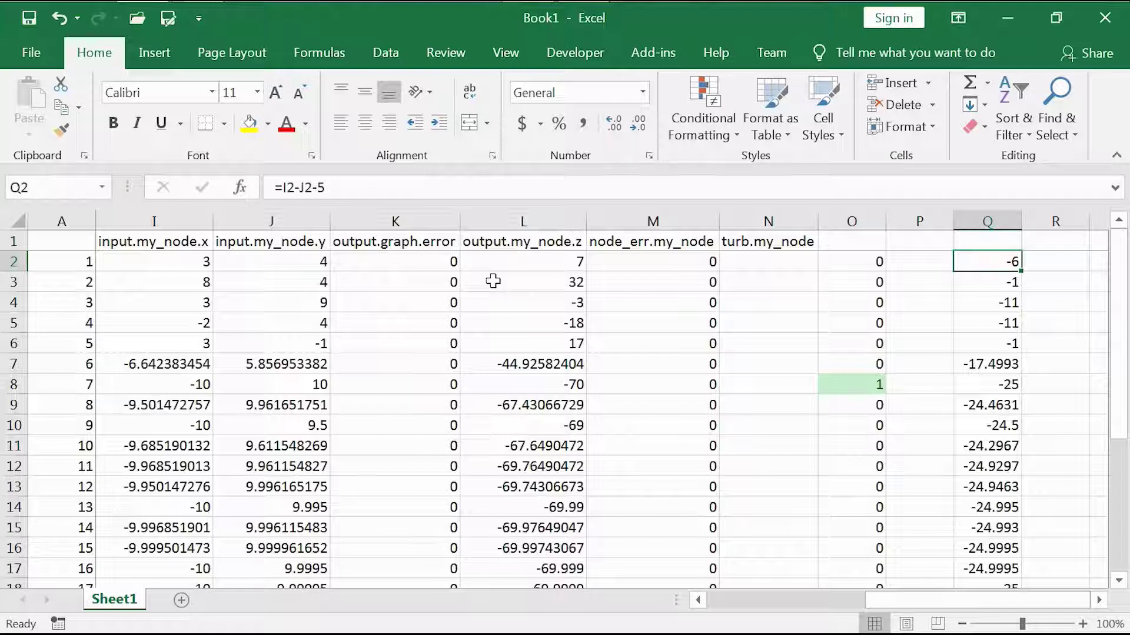
pyautogui.hotkey('ctrl', 'Down')
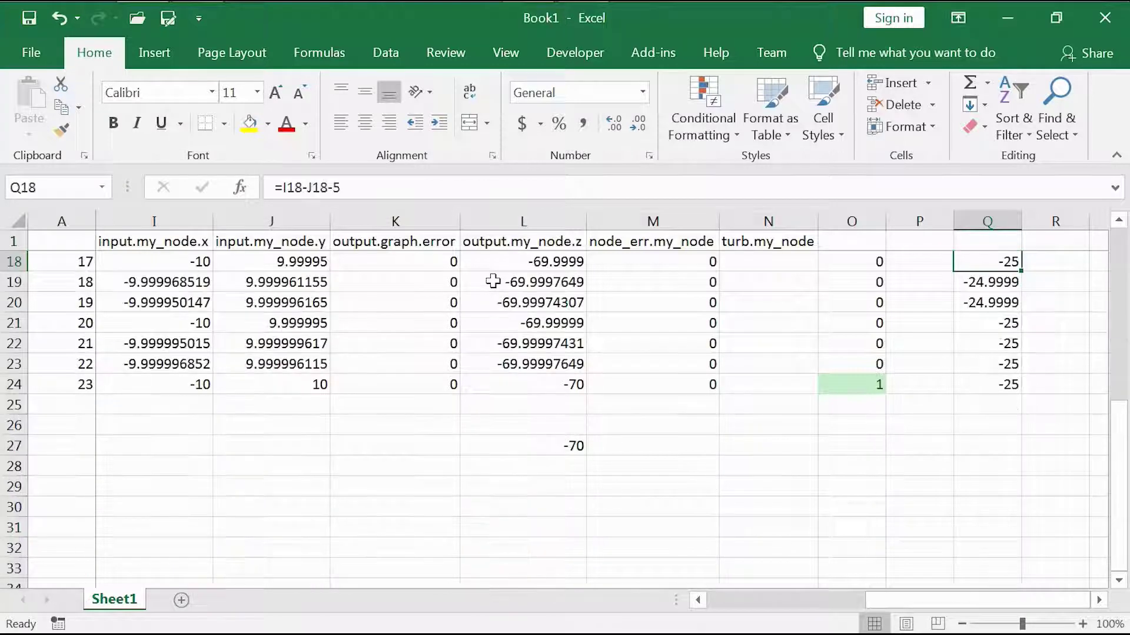
pyautogui.hotkey('ctrl', 'Up')
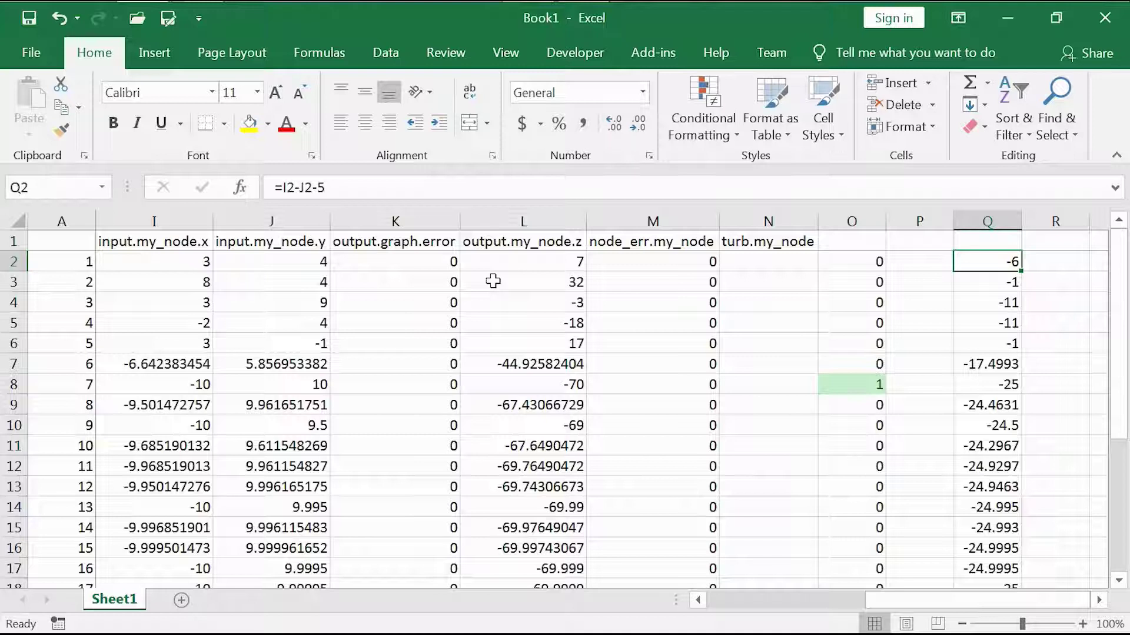